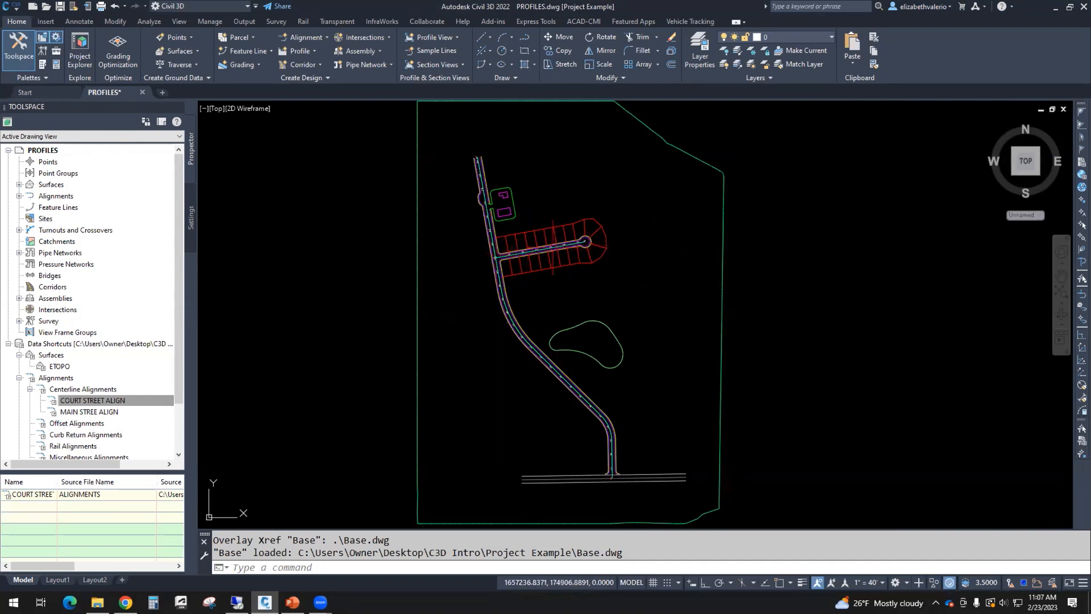
# Step: Sample the ETOPO surface profile along MAIN STREE ALIGN and choose to draw it in a profile view
pyautogui.scroll(-2, 663, 307)
pyautogui.moveTo(663, 307); pyautogui.dragTo(433, 305, button='middle')
pyautogui.scroll(2, 432, 306)
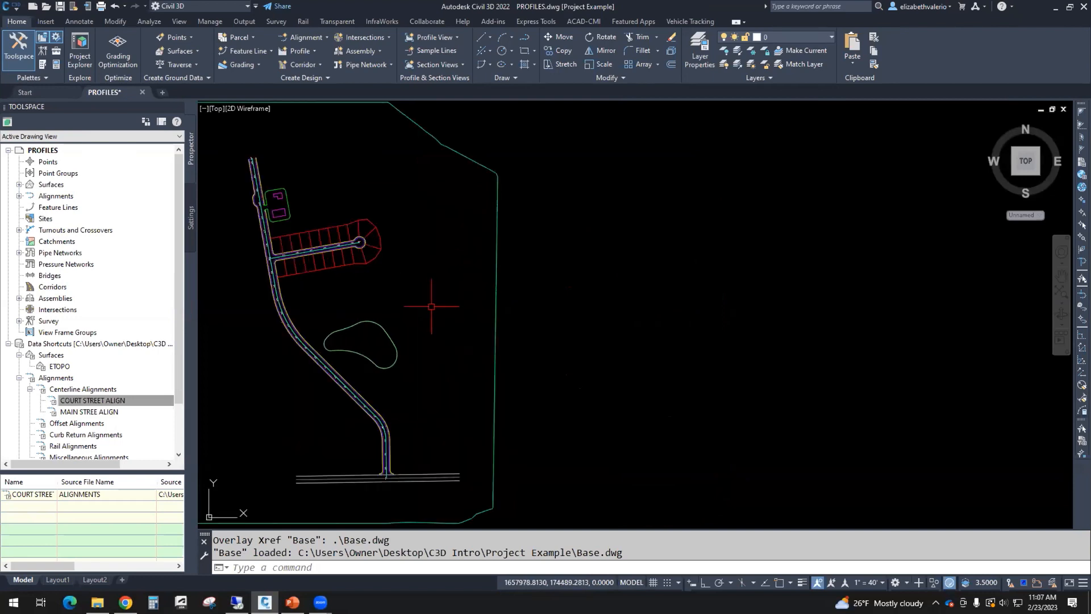
pyautogui.scroll(-2, 482, 301)
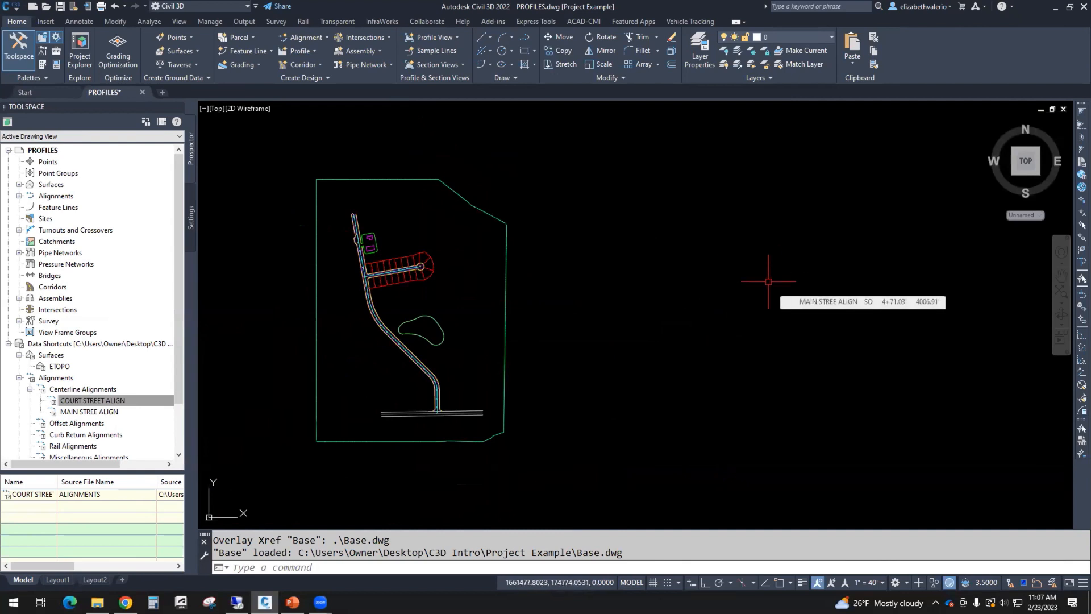
pyautogui.scroll(2, 451, 305)
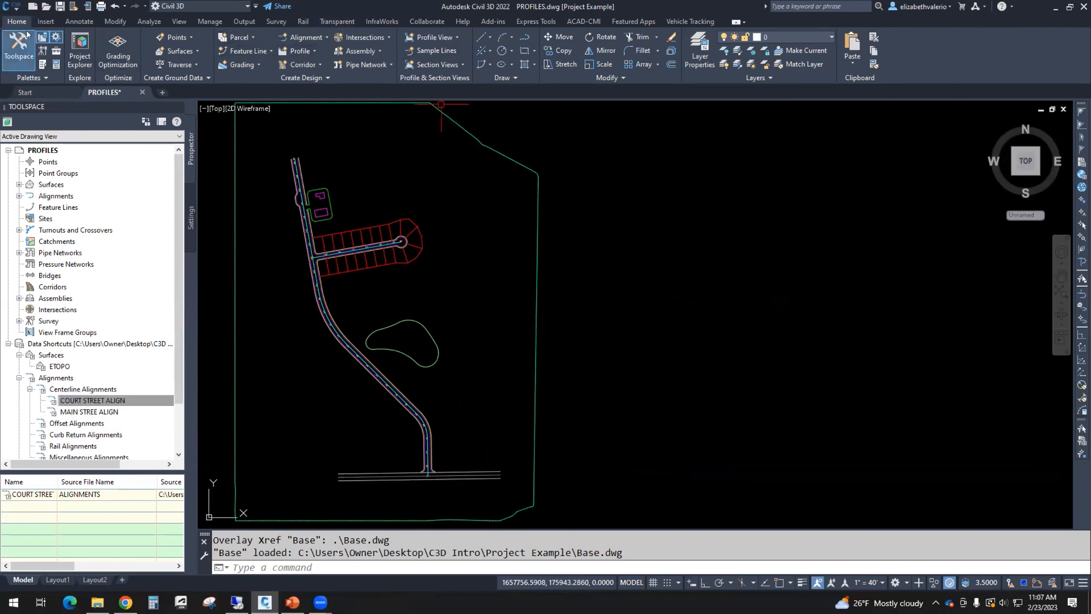
pyautogui.click(311, 53)
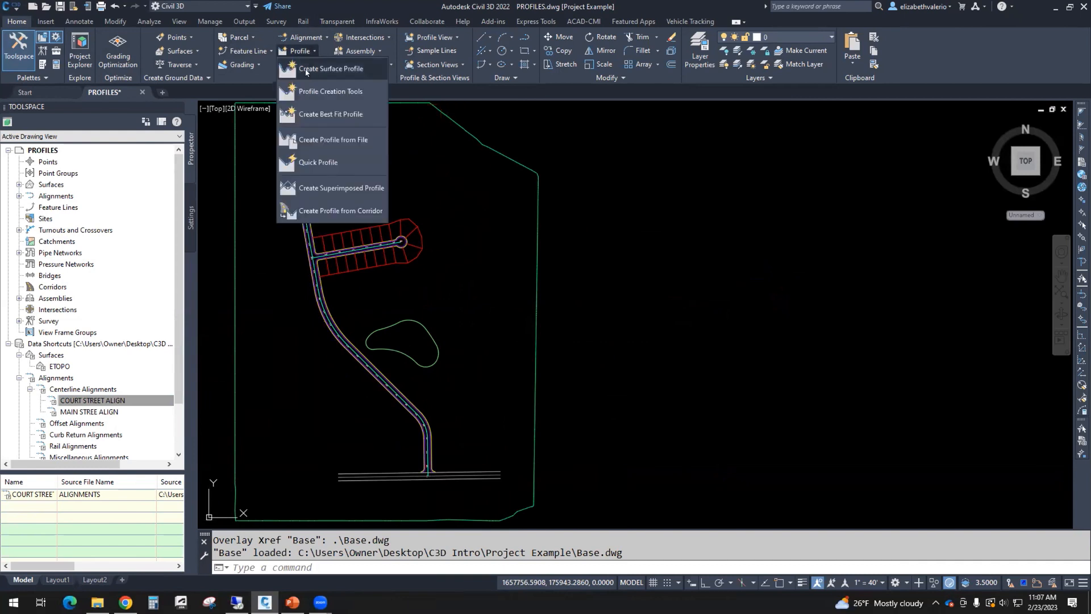
pyautogui.click(305, 71)
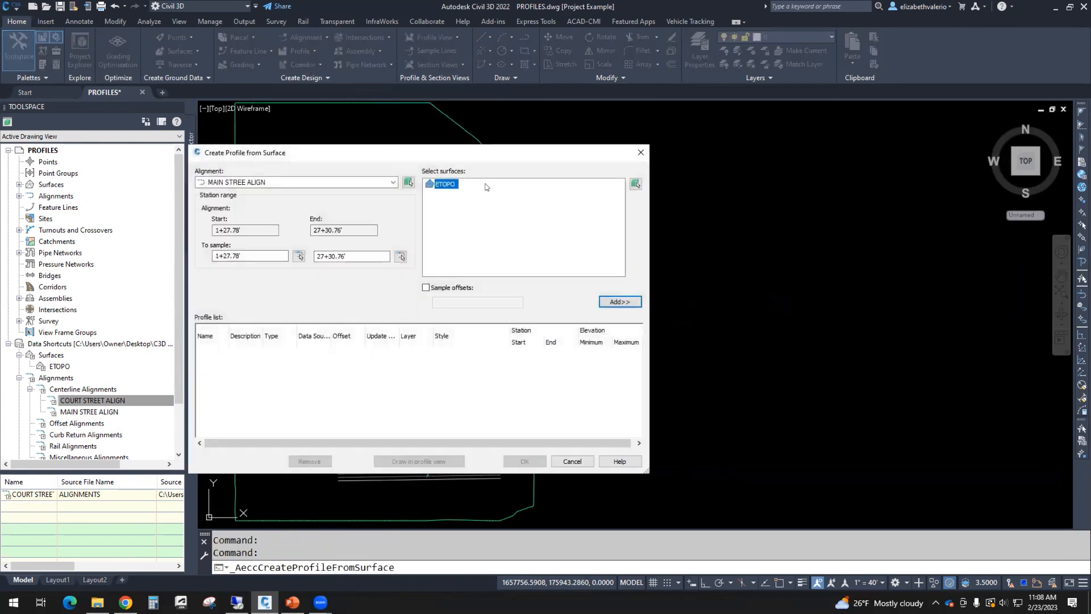
pyautogui.moveTo(414, 153); pyautogui.dragTo(642, 146)
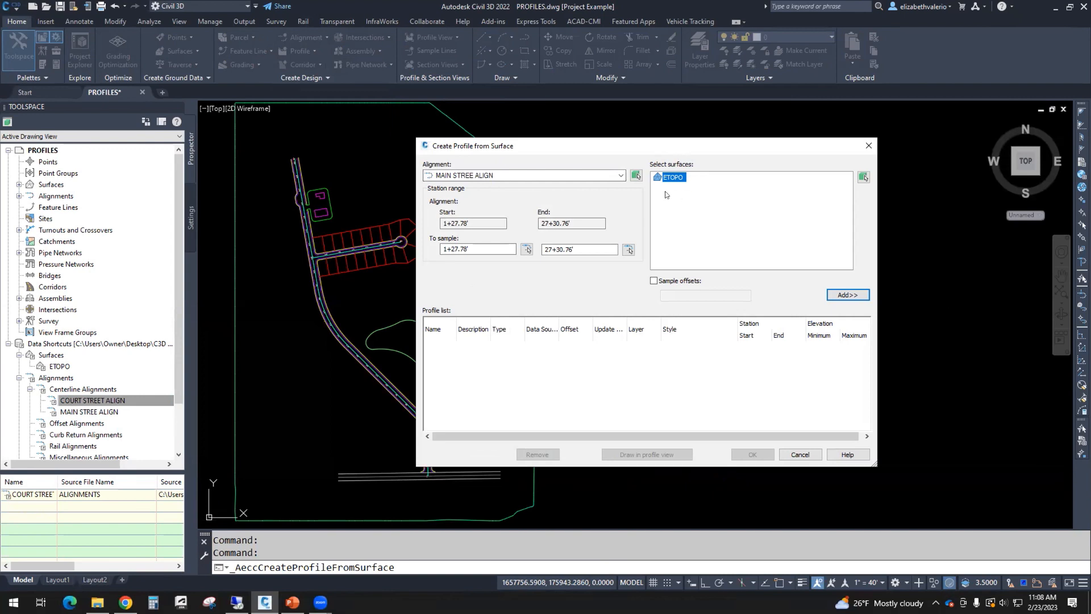
pyautogui.click(848, 295)
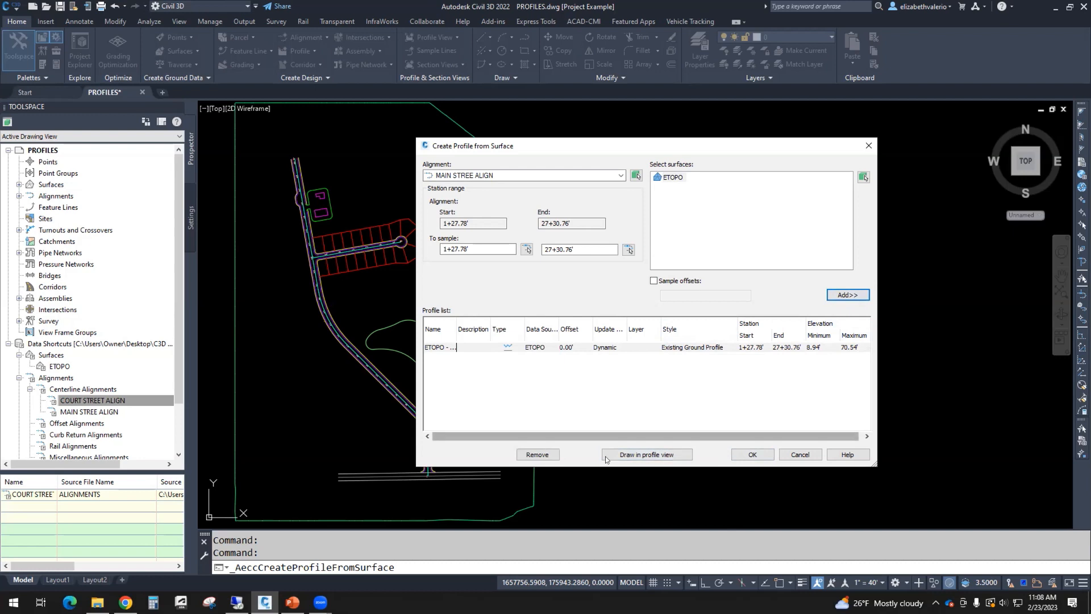
pyautogui.click(656, 456)
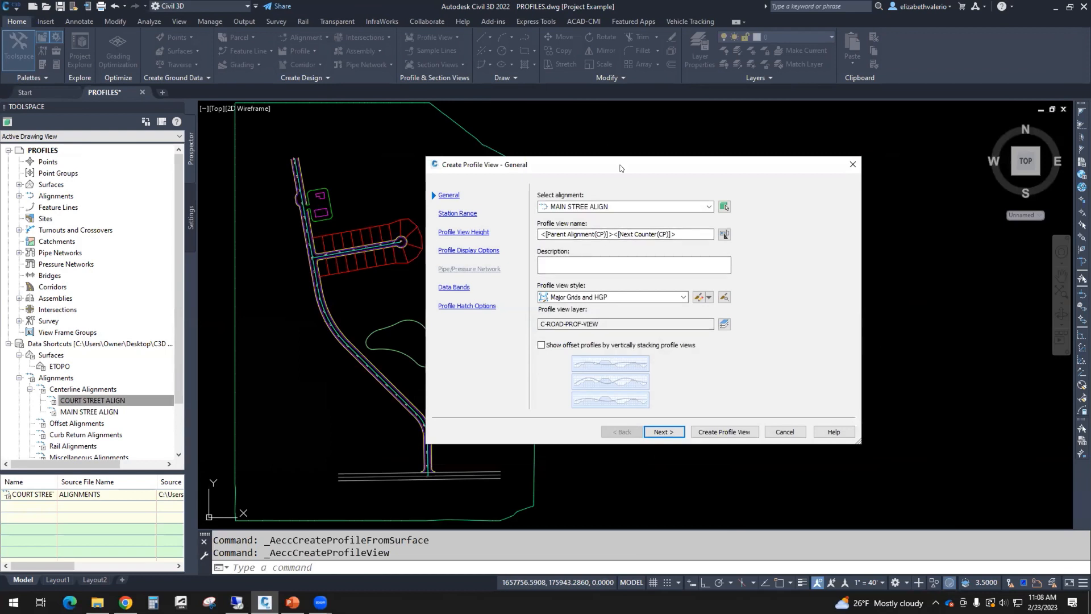
# Step: Apply the Major Grids view style, accepting the default station range, height and ETOPO display options
pyautogui.moveTo(613, 164); pyautogui.dragTo(520, 167)
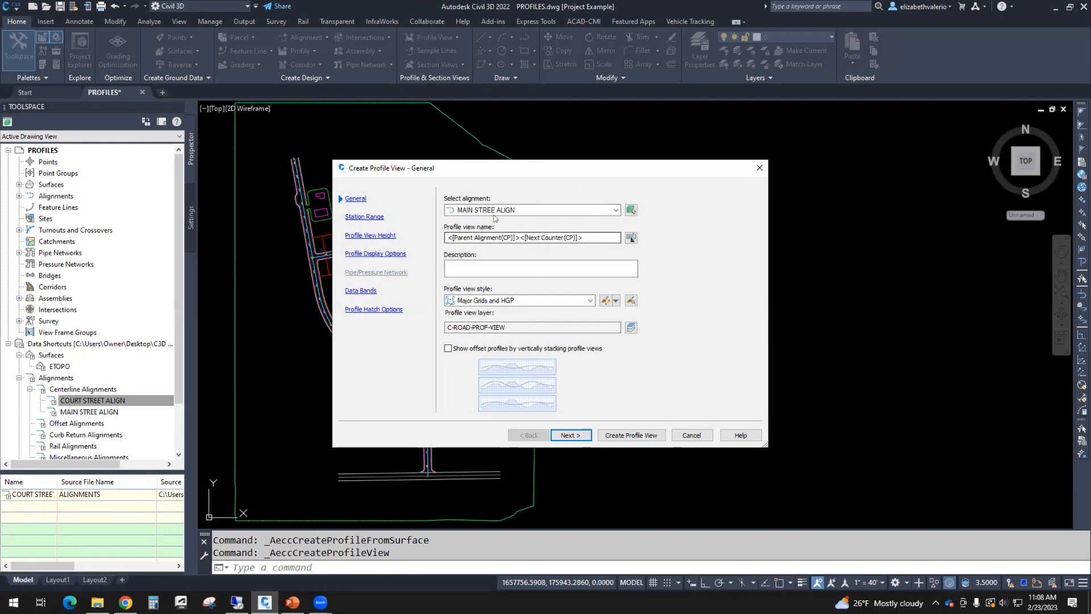
pyautogui.click(547, 301)
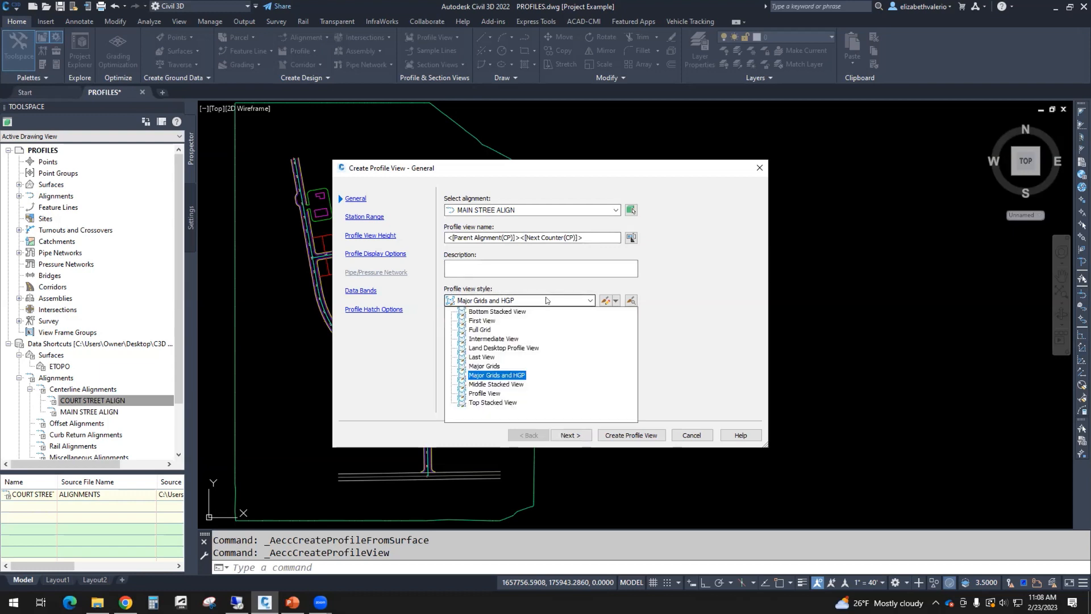
pyautogui.click(487, 367)
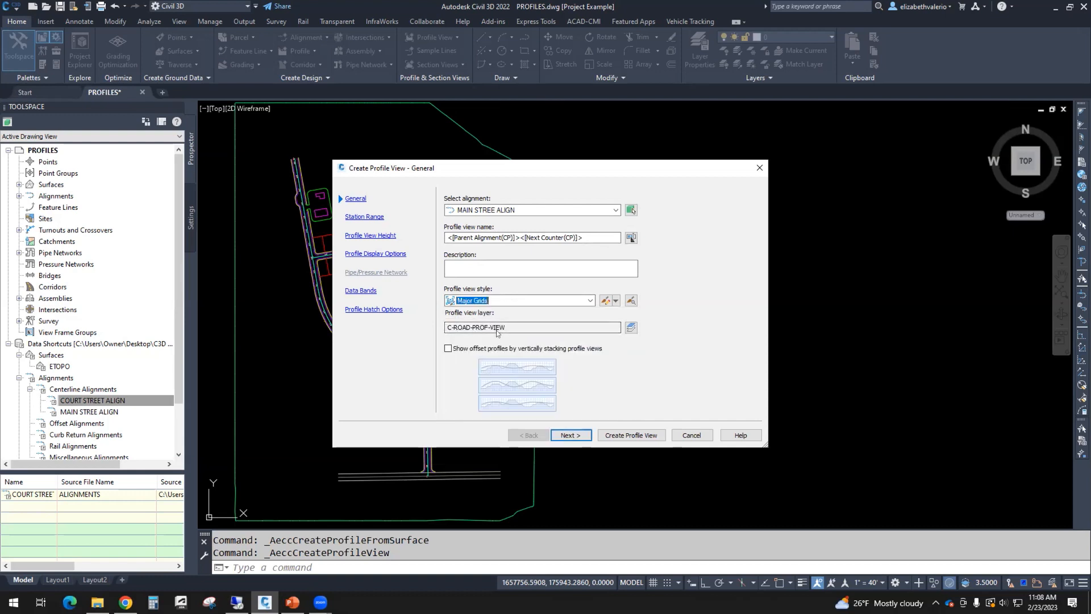
pyautogui.click(570, 436)
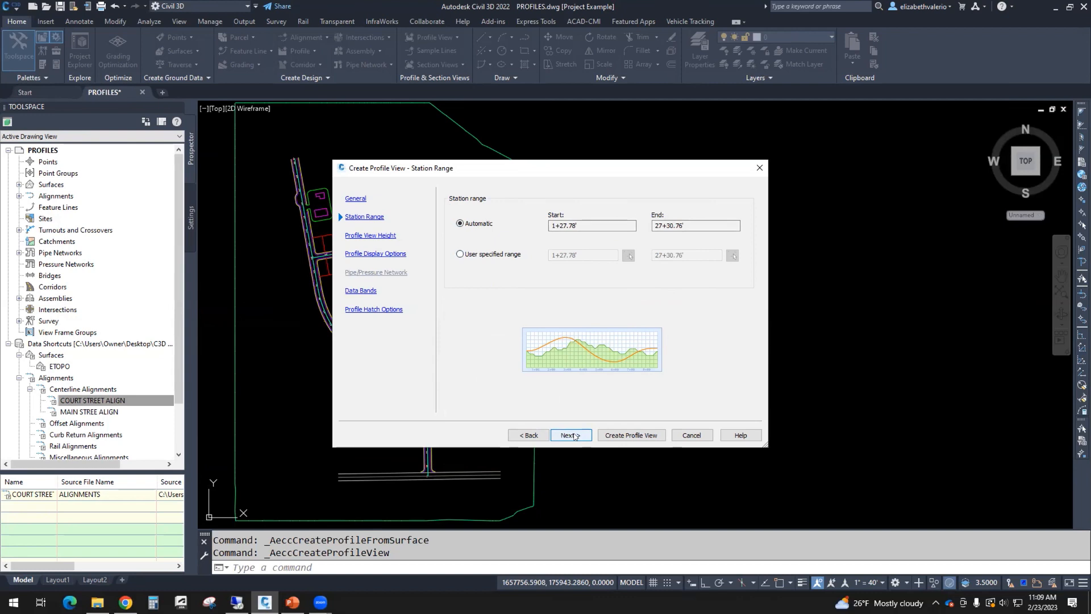
pyautogui.click(573, 435)
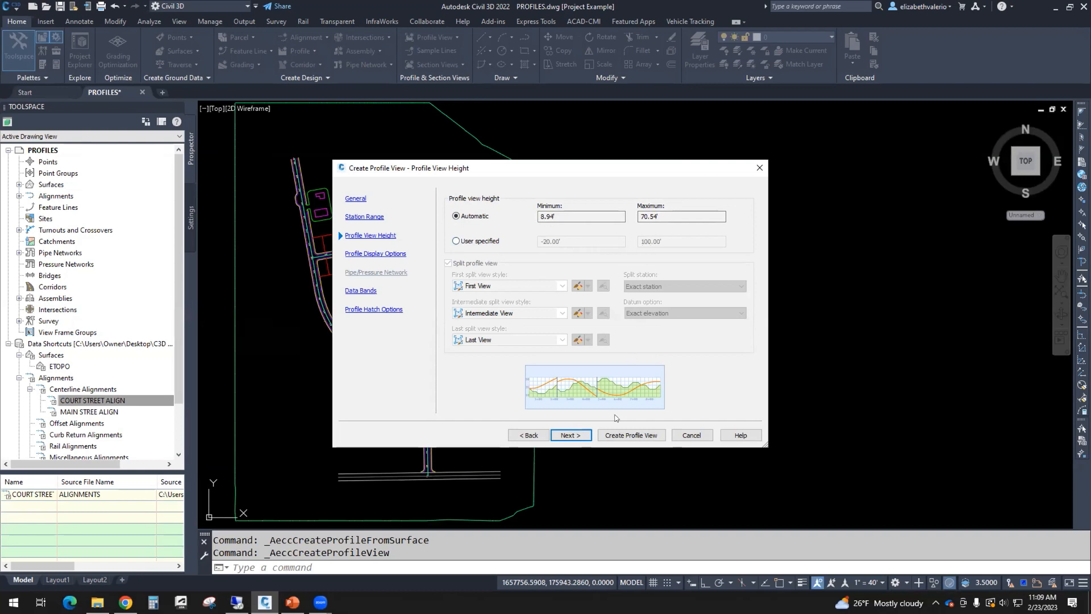
pyautogui.click(567, 437)
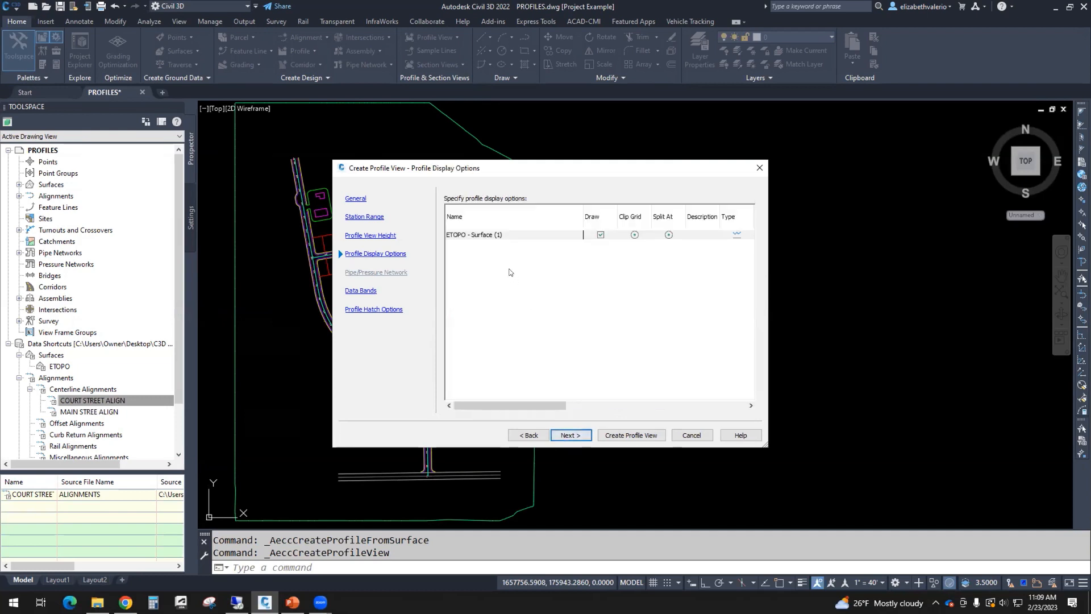
pyautogui.click(458, 236)
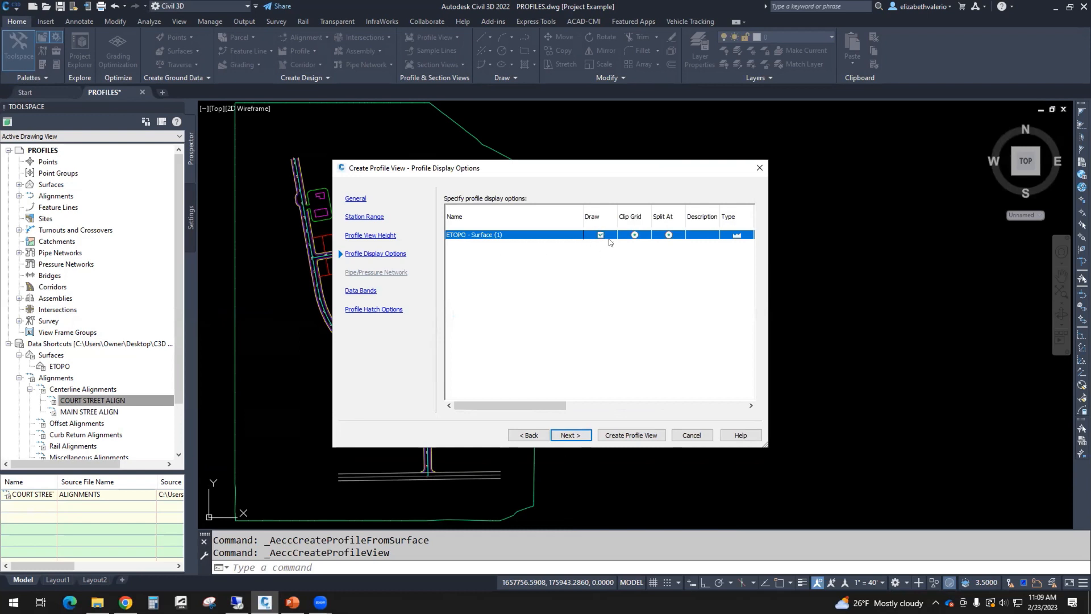
pyautogui.moveTo(549, 406); pyautogui.dragTo(633, 405)
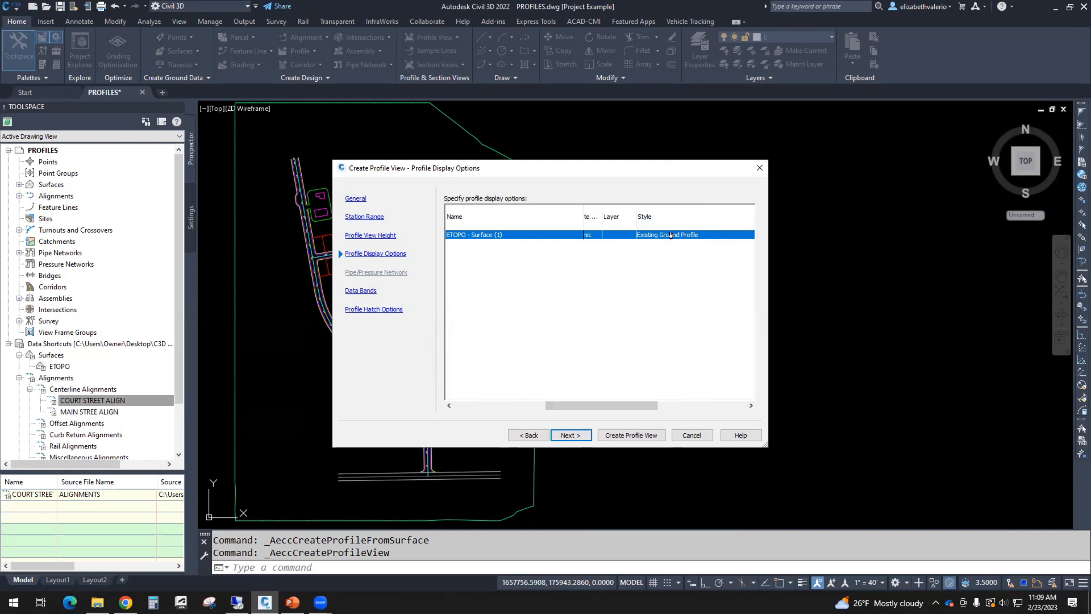
pyautogui.moveTo(653, 405)
pyautogui.mouseDown()
pyautogui.moveTo(694, 407)
pyautogui.moveTo(602, 405)
pyautogui.moveTo(493, 434)
pyautogui.mouseUp()
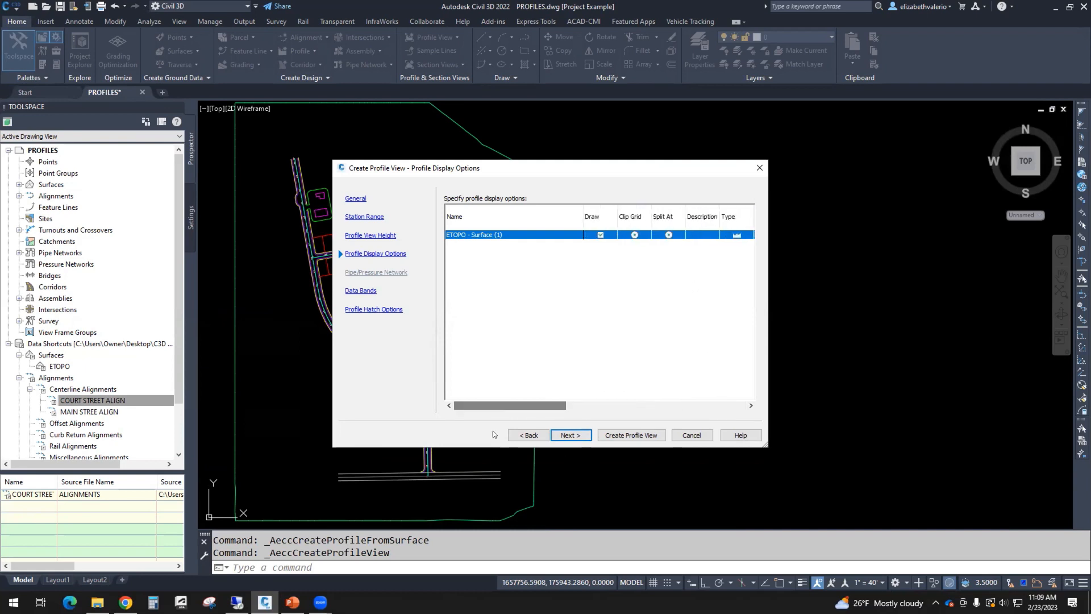
pyautogui.click(576, 435)
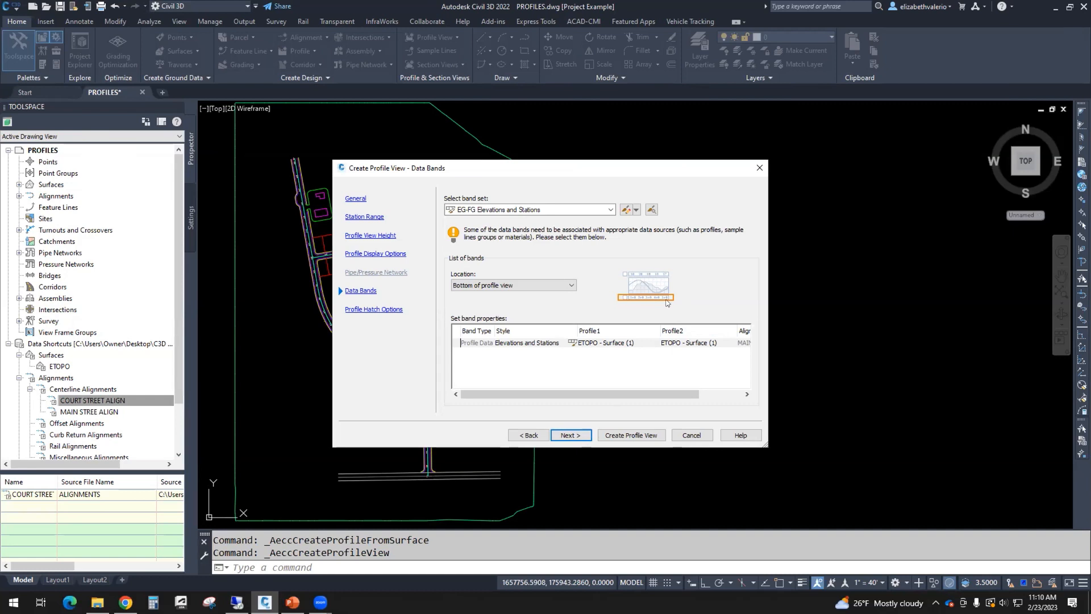
# Step: Keep the EG-FG Elevations and Stations band set at the bottom and create the profile view
pyautogui.click(610, 210)
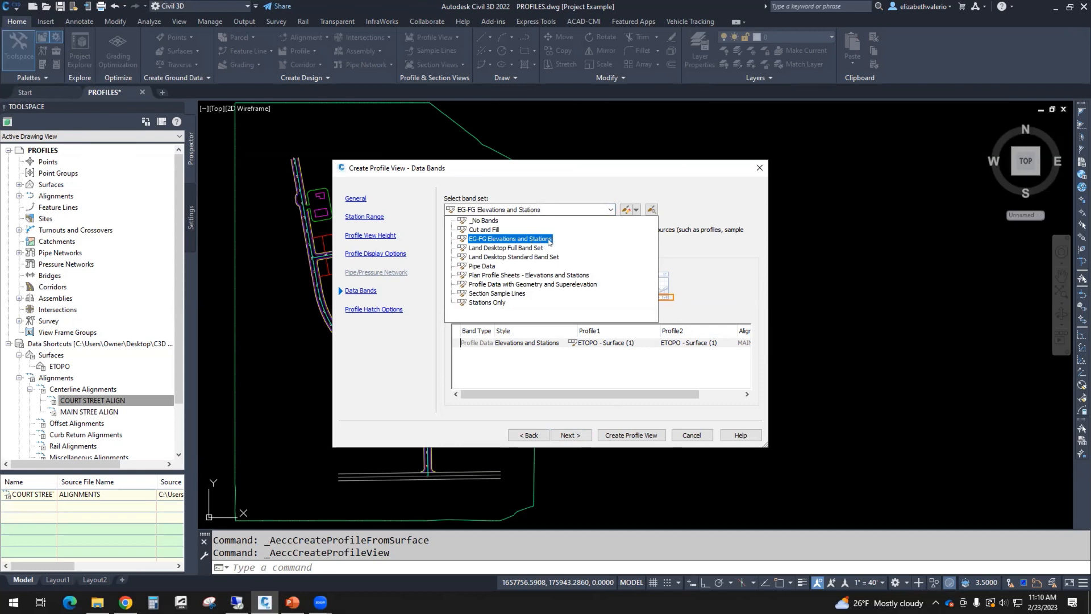
pyautogui.click(549, 241)
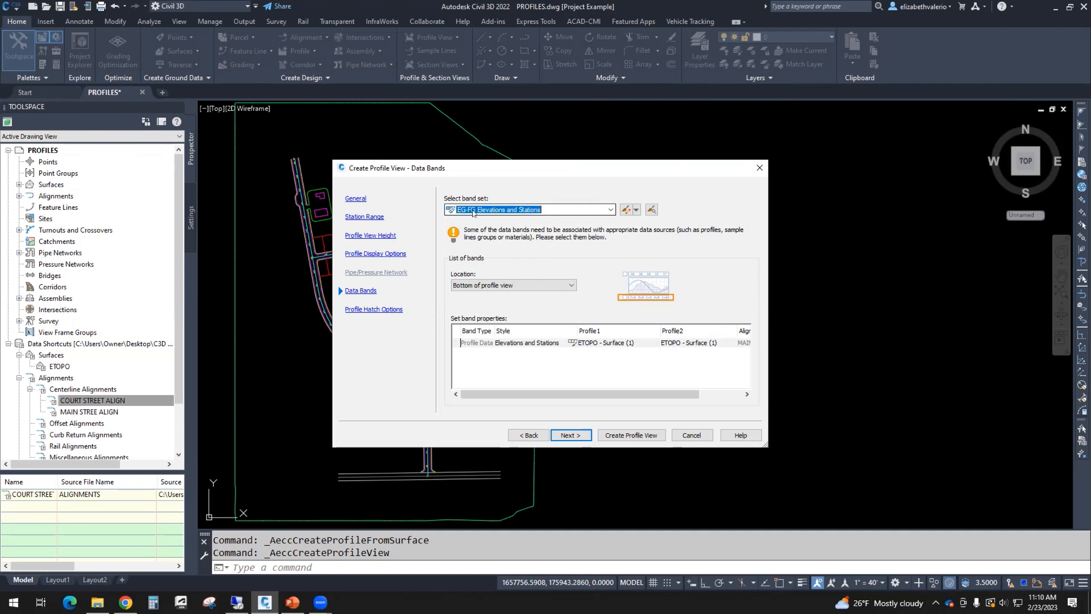
pyautogui.click(570, 288)
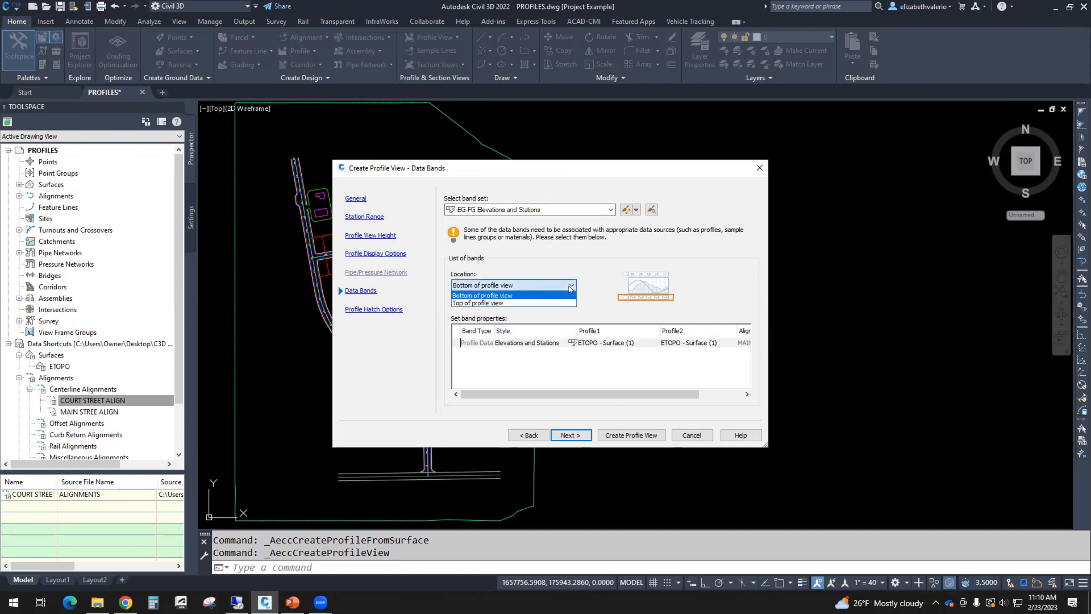
pyautogui.click(570, 288)
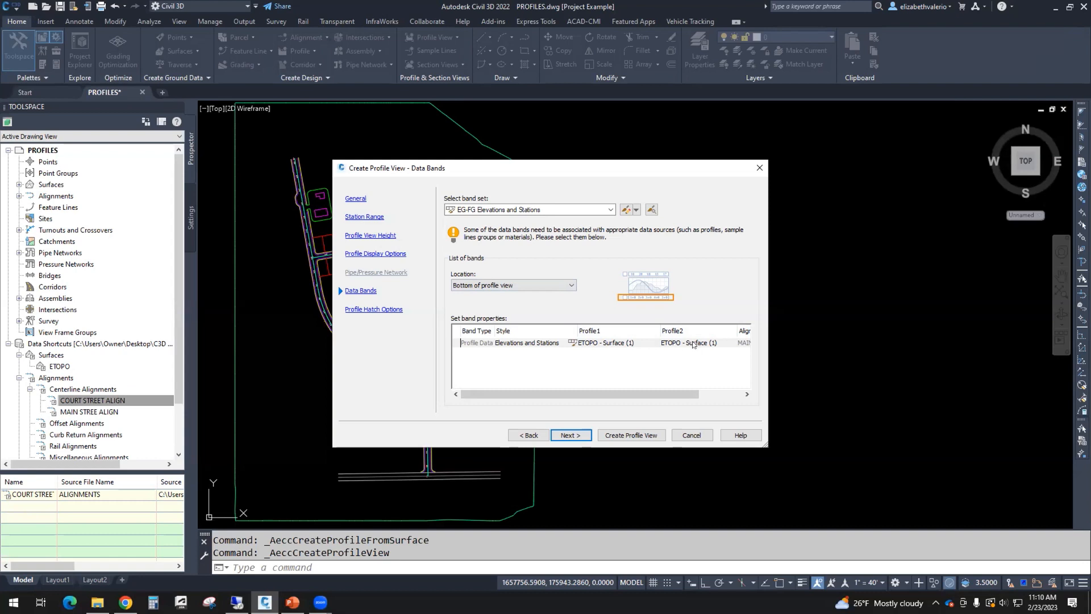
pyautogui.moveTo(628, 169); pyautogui.dragTo(858, 172)
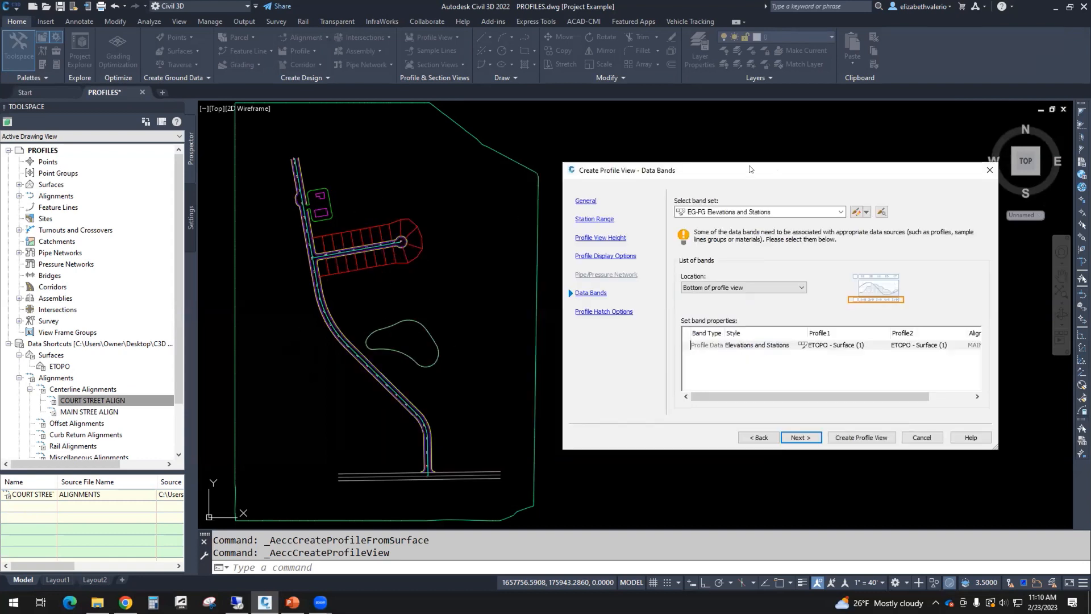
pyautogui.moveTo(774, 170); pyautogui.dragTo(630, 162)
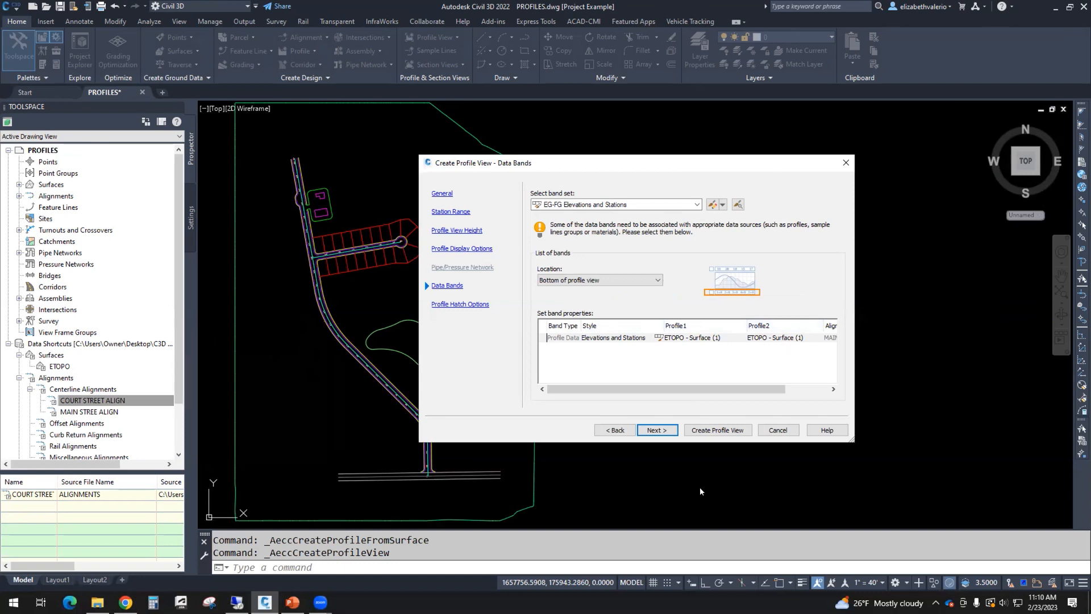
pyautogui.click(650, 431)
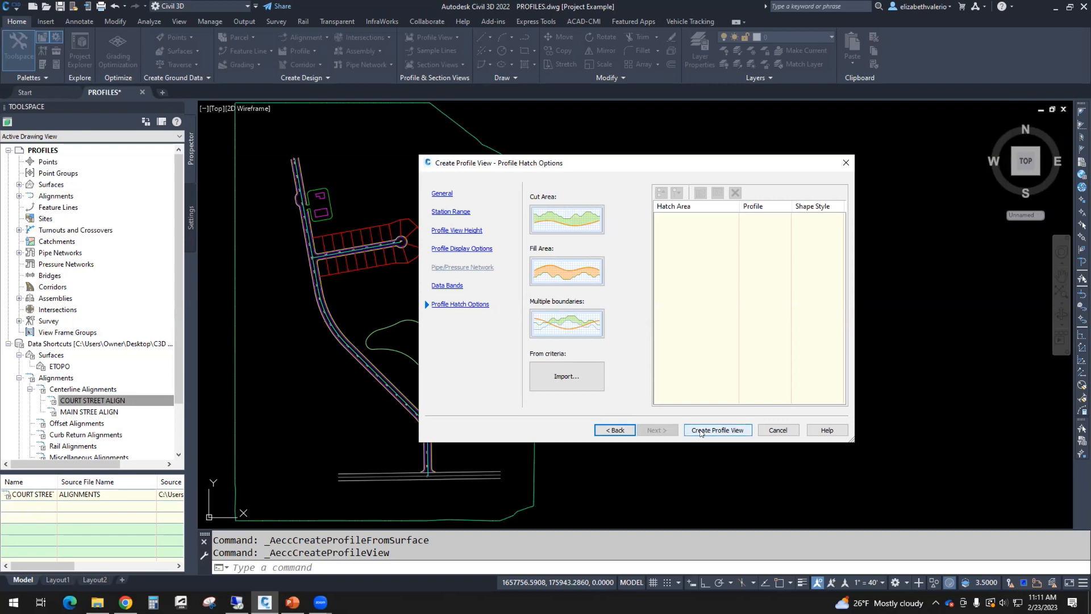
pyautogui.click(701, 433)
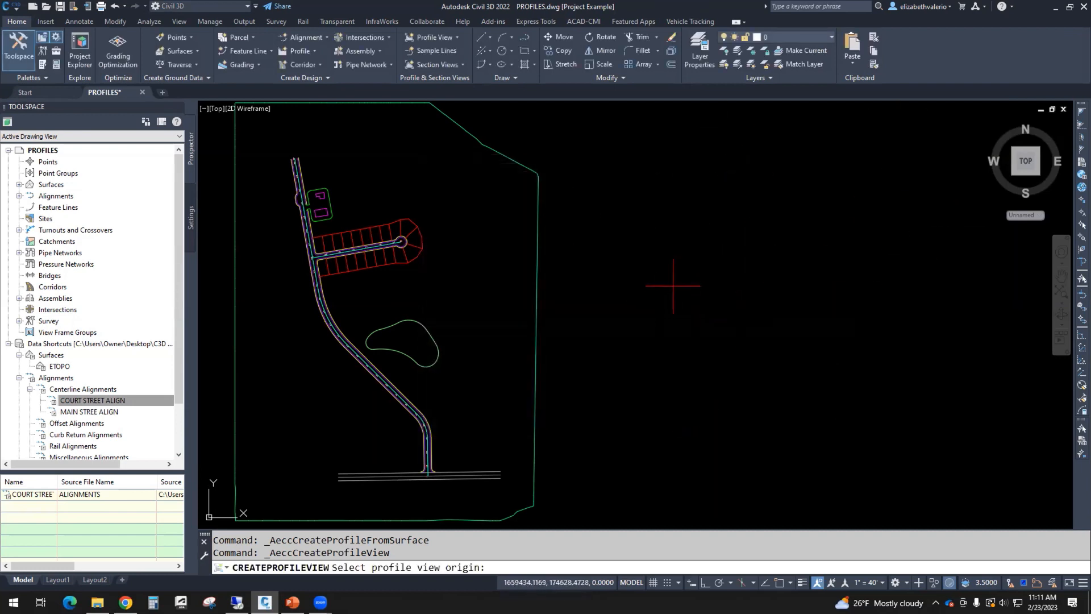
# Step: Place the profile view origin right of the site plan and zoom to the new grid
pyautogui.click(647, 259)
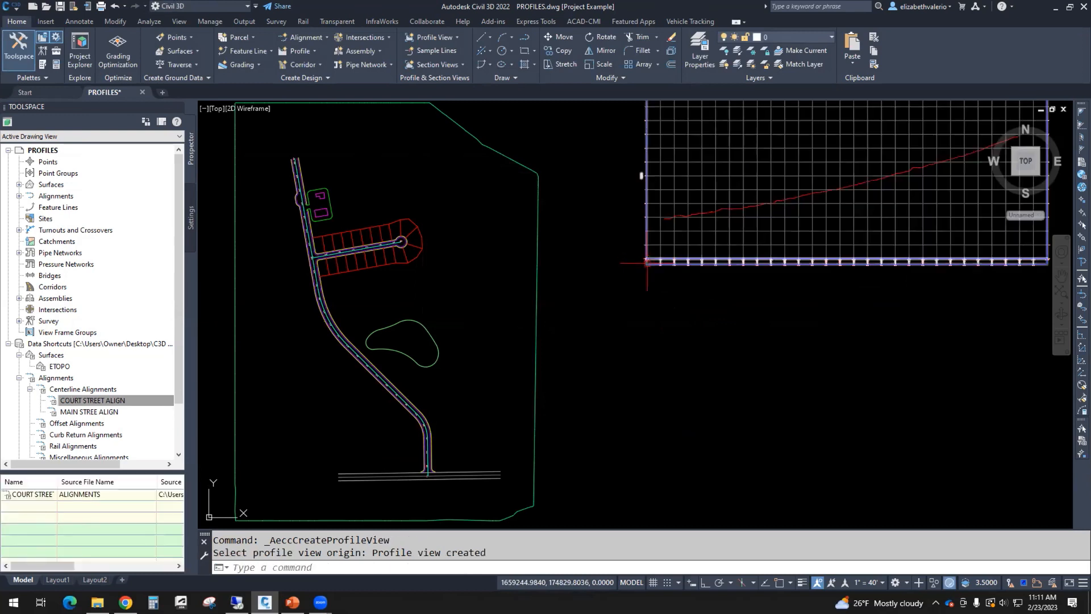
pyautogui.scroll(-2, 641, 319)
pyautogui.moveTo(641, 319); pyautogui.dragTo(541, 331, button='middle')
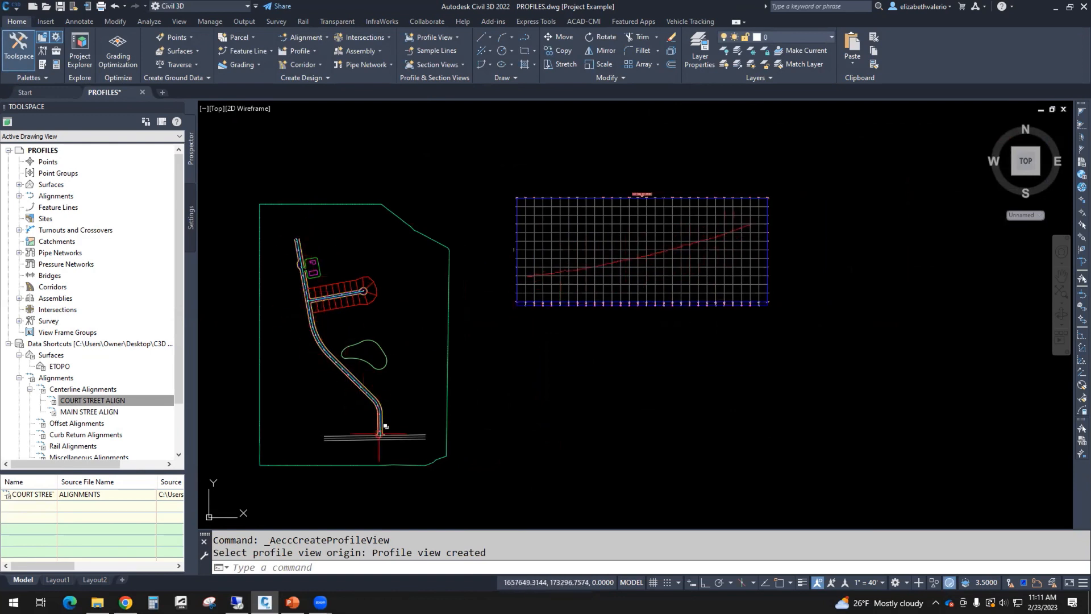
pyautogui.scroll(4, 742, 228)
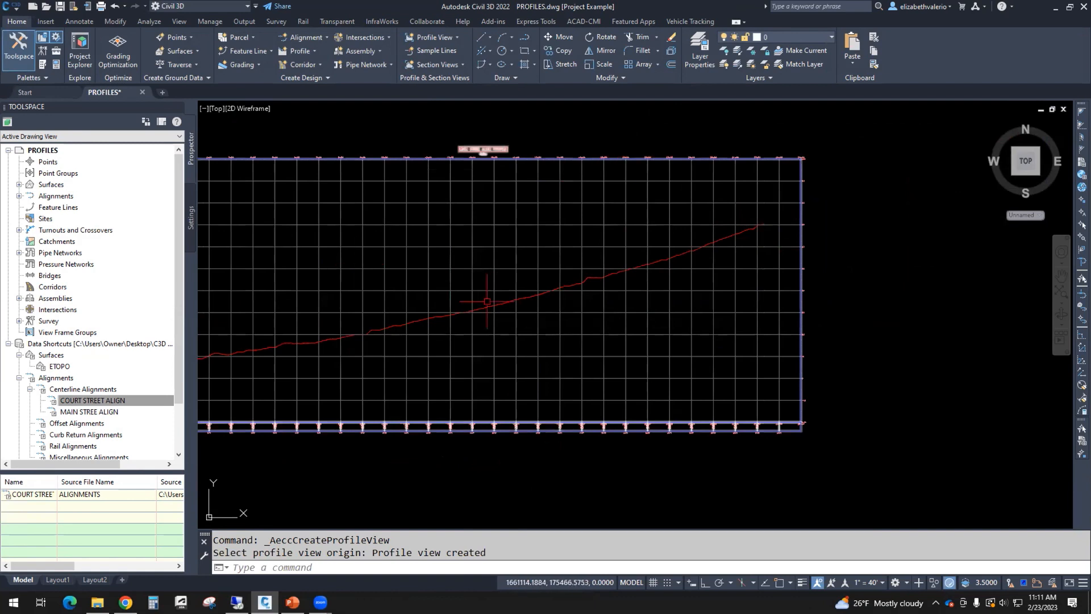
pyautogui.scroll(-2, 565, 351)
pyautogui.moveTo(564, 351); pyautogui.dragTo(561, 294, button='middle')
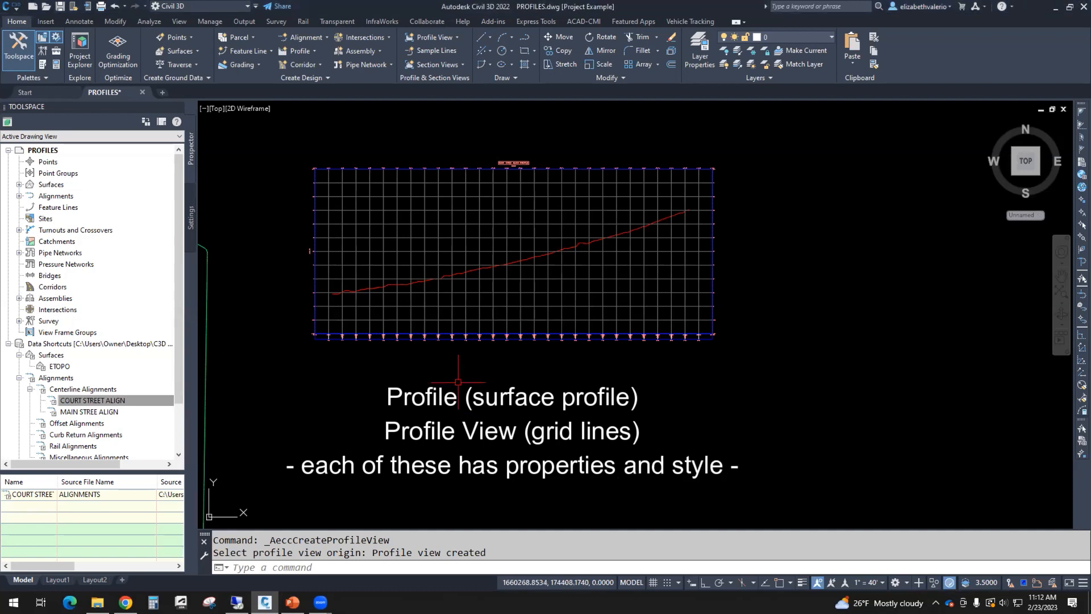
pyautogui.click(517, 262)
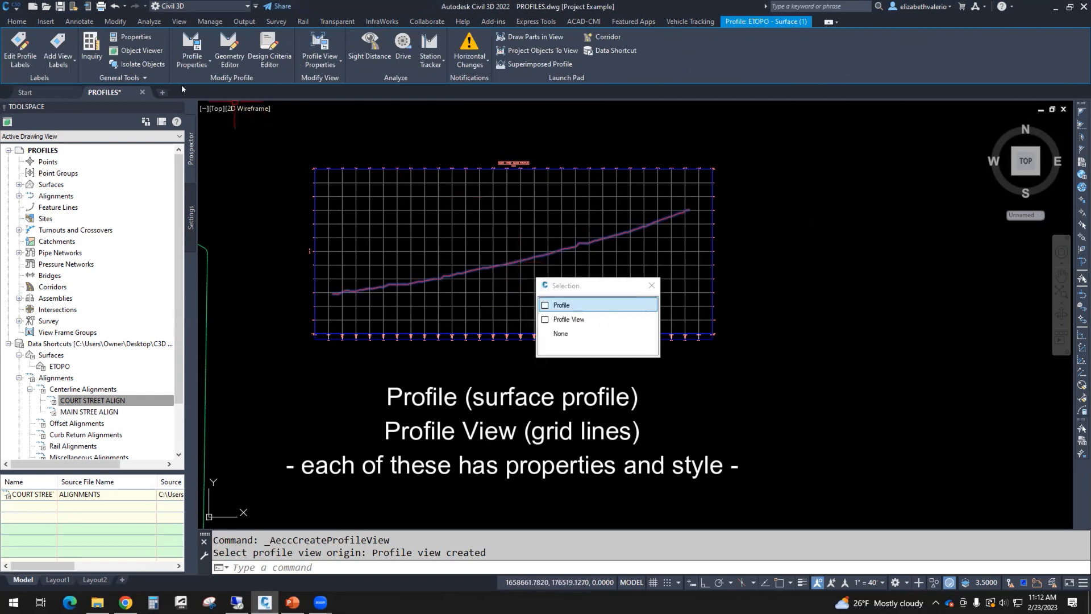
pyautogui.click(203, 63)
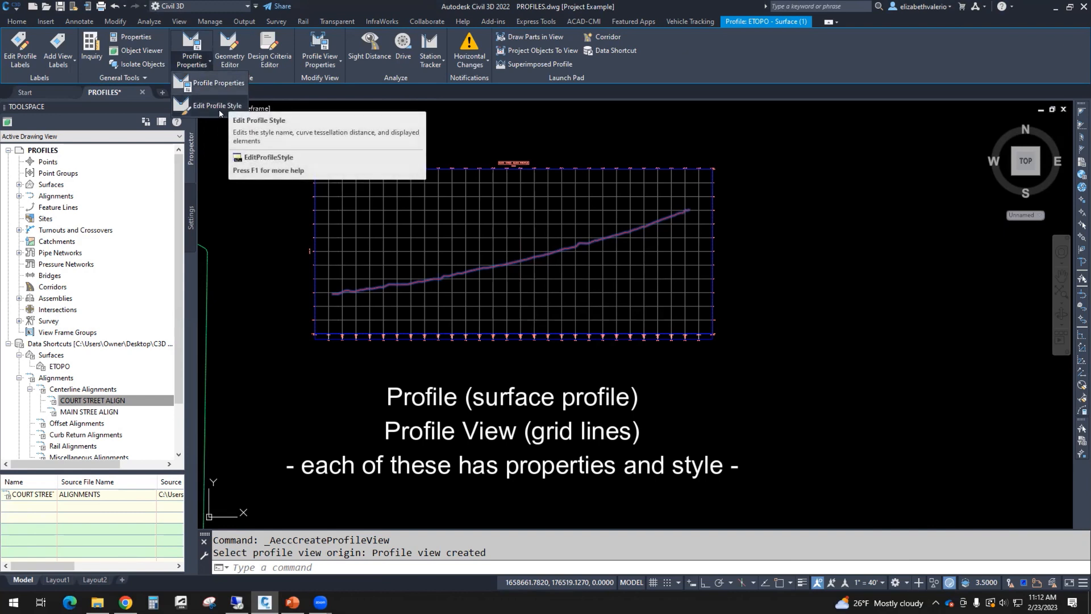
pyautogui.press('Escape')
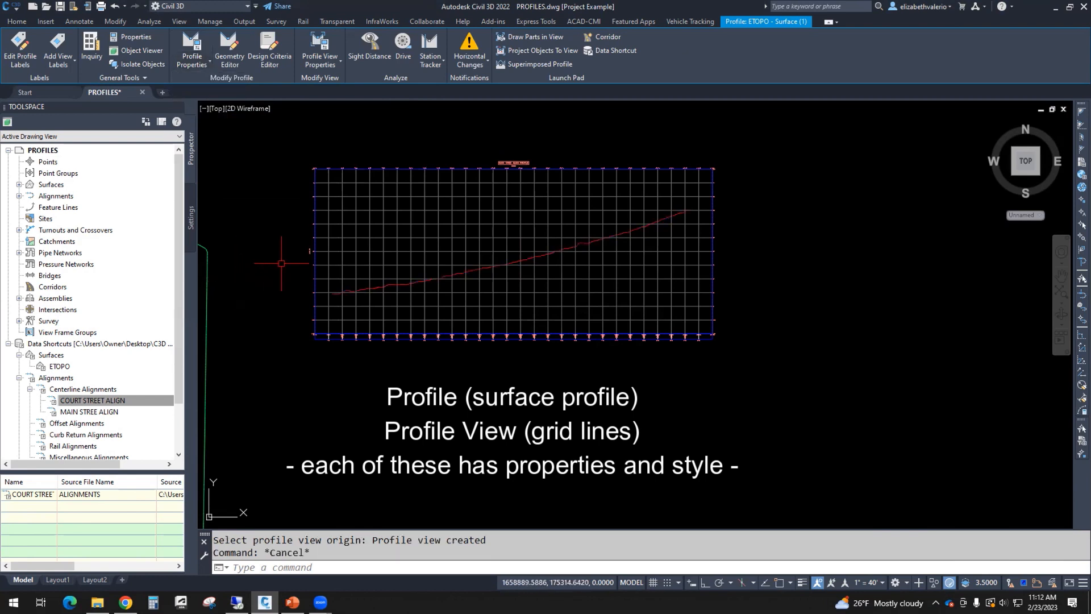
pyautogui.press('Escape')
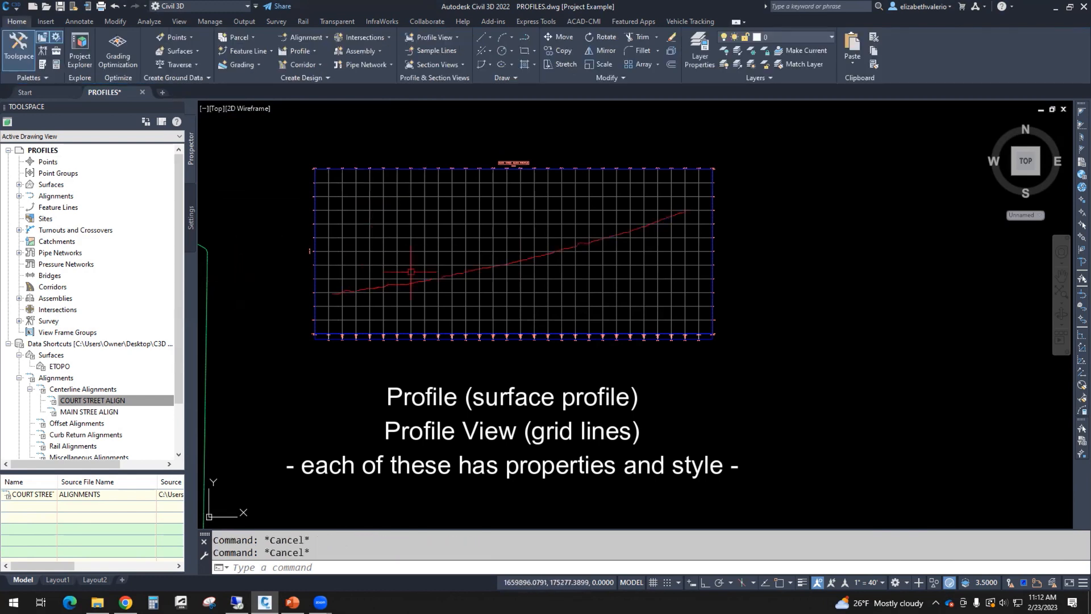
pyautogui.click(429, 225)
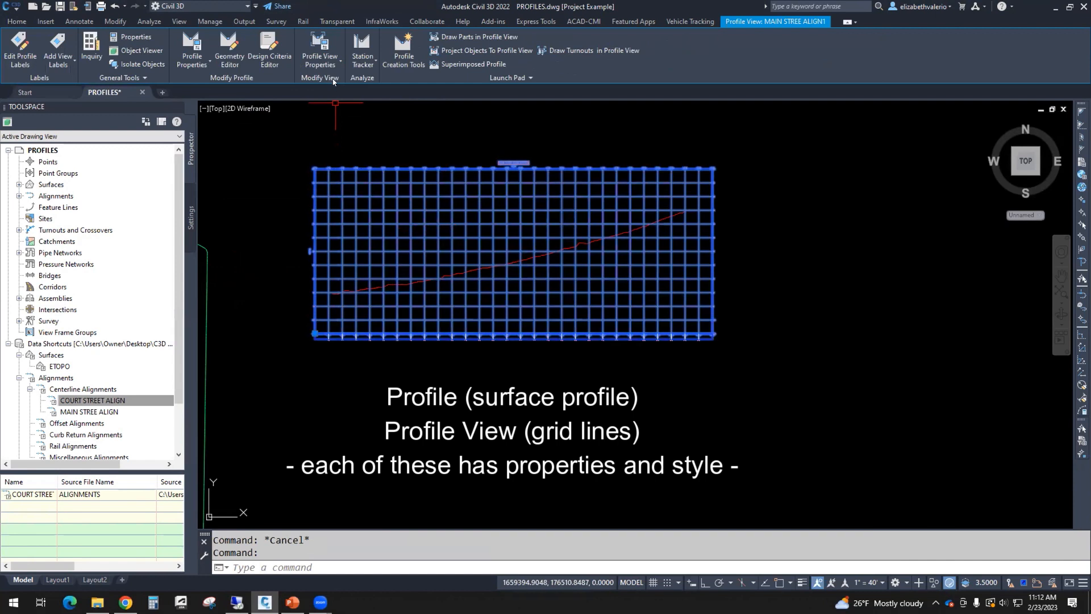
pyautogui.click(333, 61)
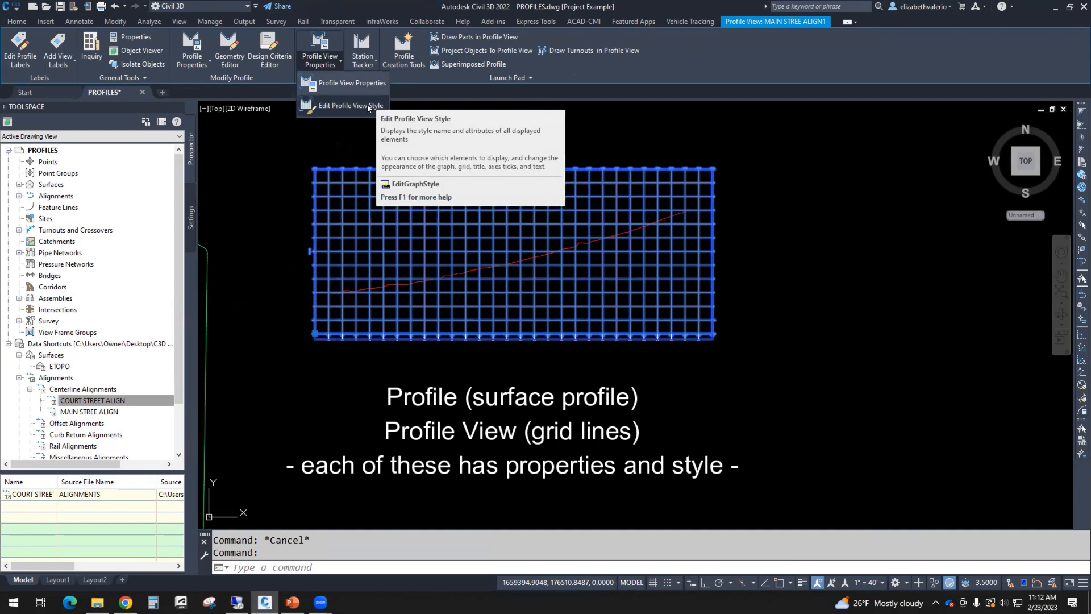
pyautogui.press('Escape')
pyautogui.press('Escape')
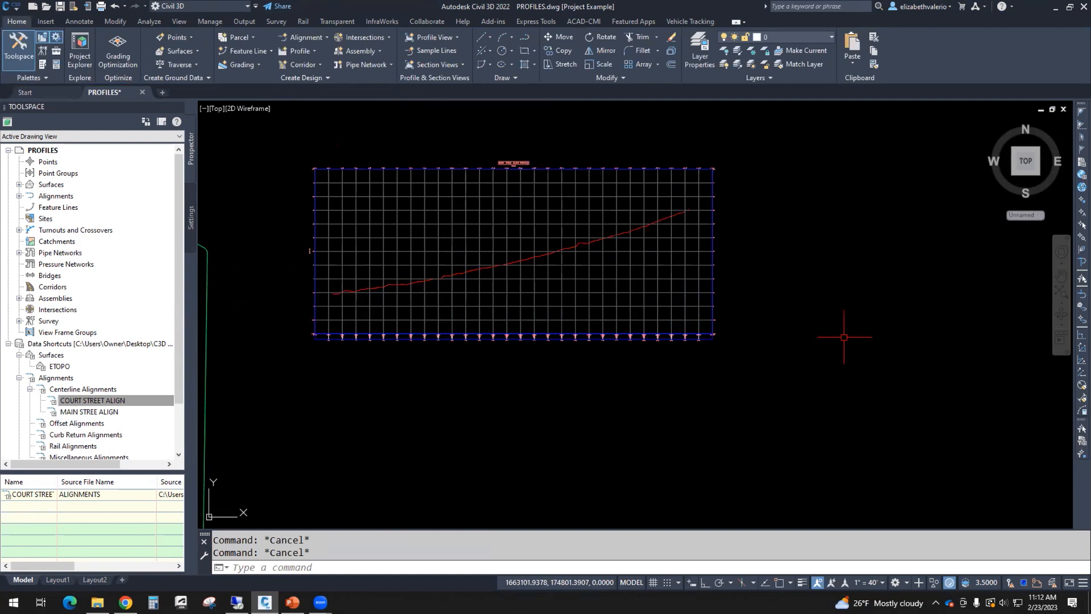
pyautogui.click(583, 244)
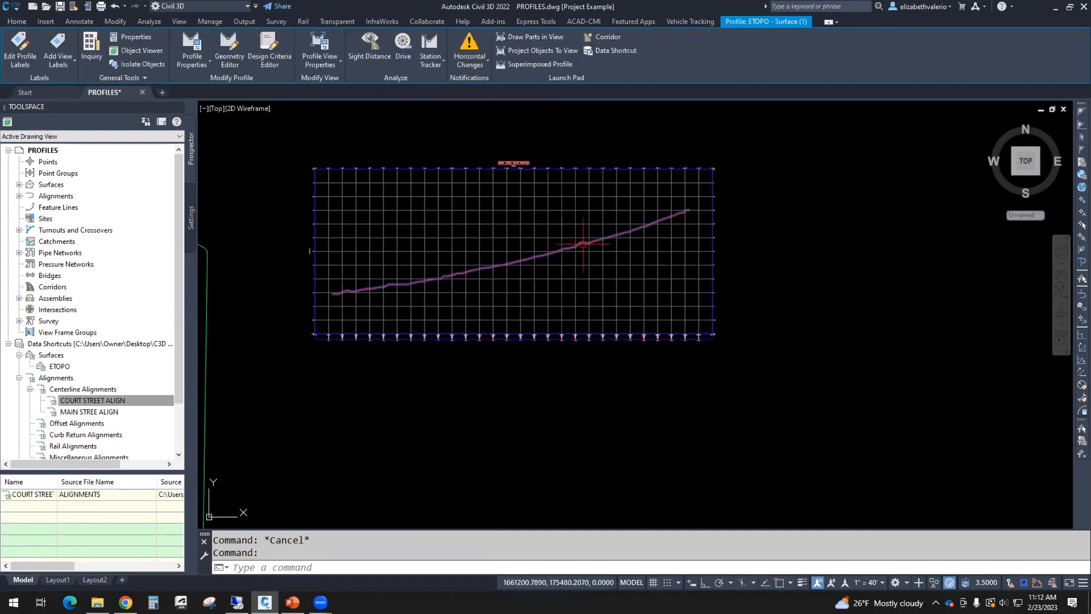
pyautogui.rightClick(832, 251)
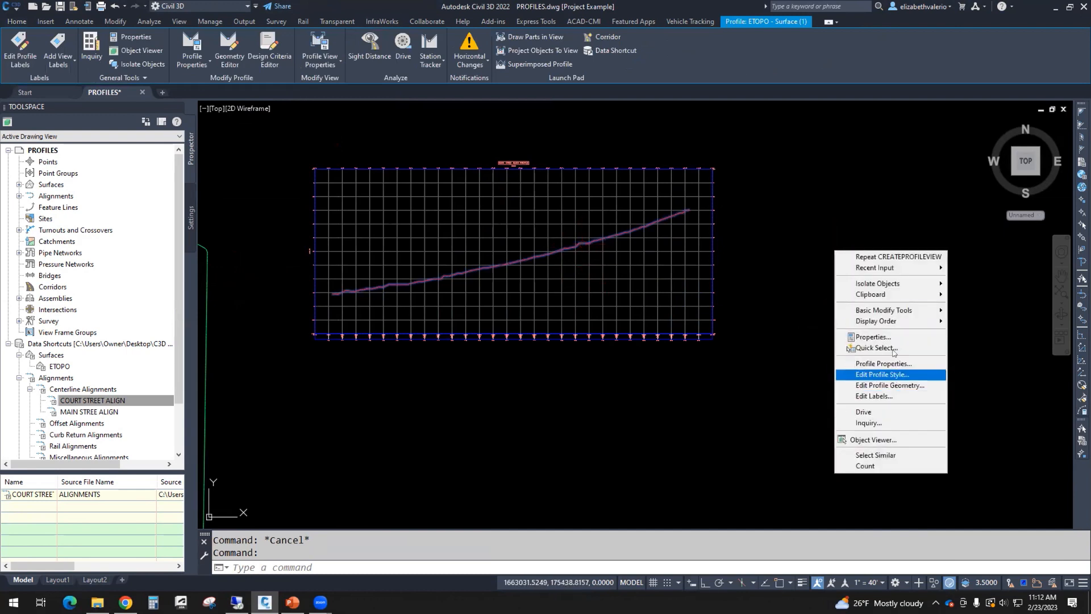
pyautogui.click(795, 353)
pyautogui.press('Escape')
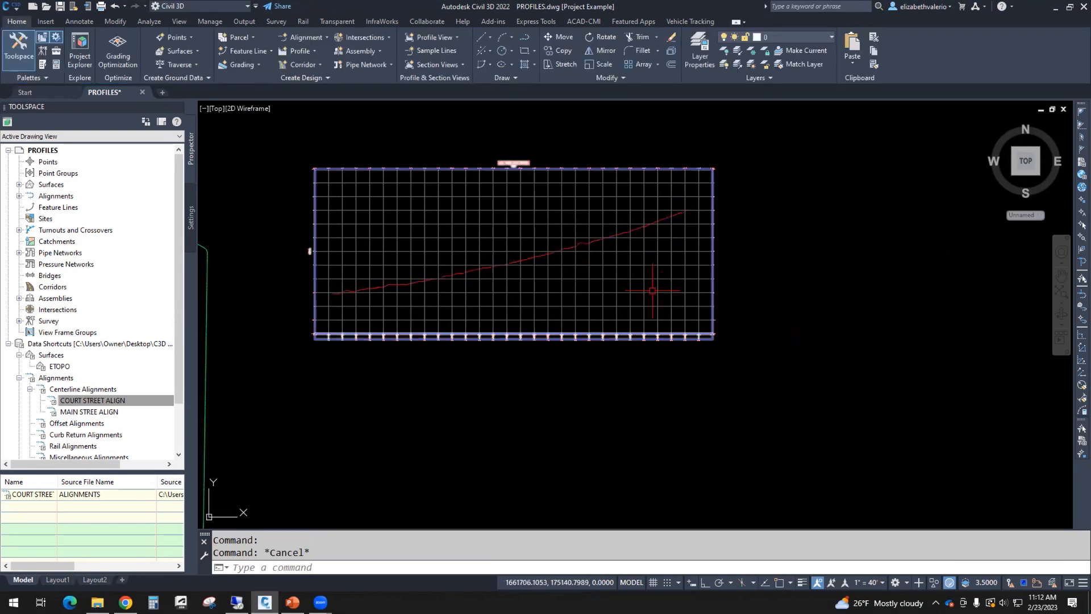
pyautogui.click(652, 292)
pyautogui.rightClick(820, 290)
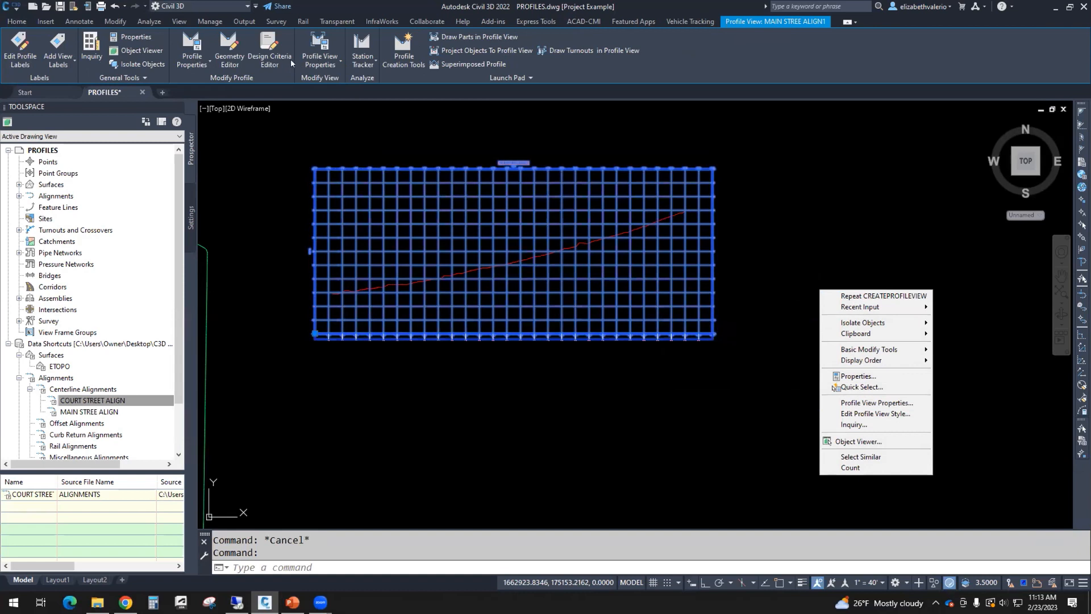
pyautogui.click(867, 243)
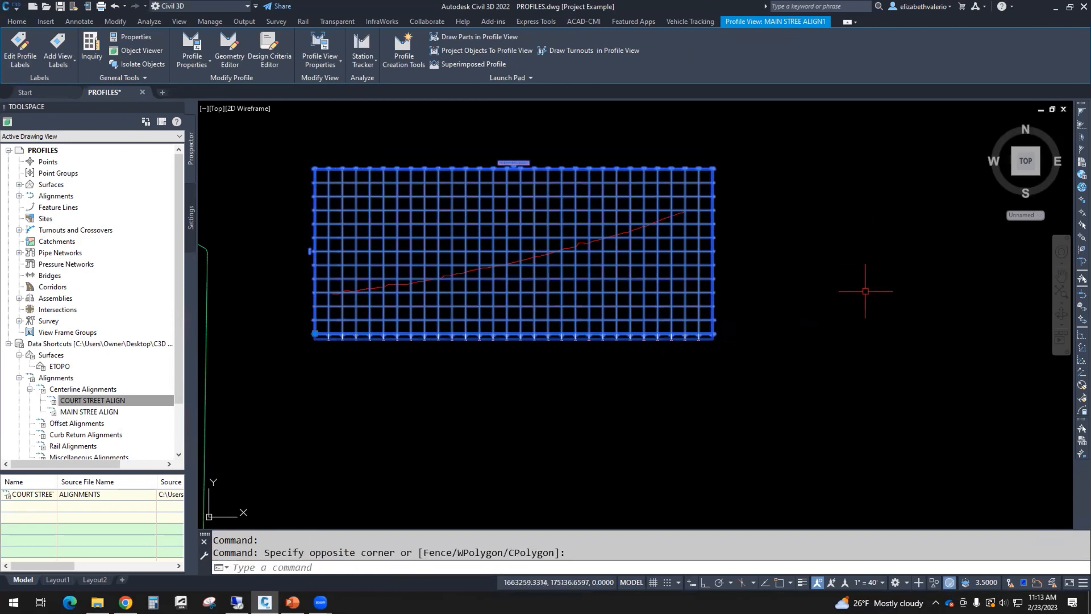
pyautogui.press('Escape')
pyautogui.moveTo(784, 318); pyautogui.dragTo(801, 334, button='middle')
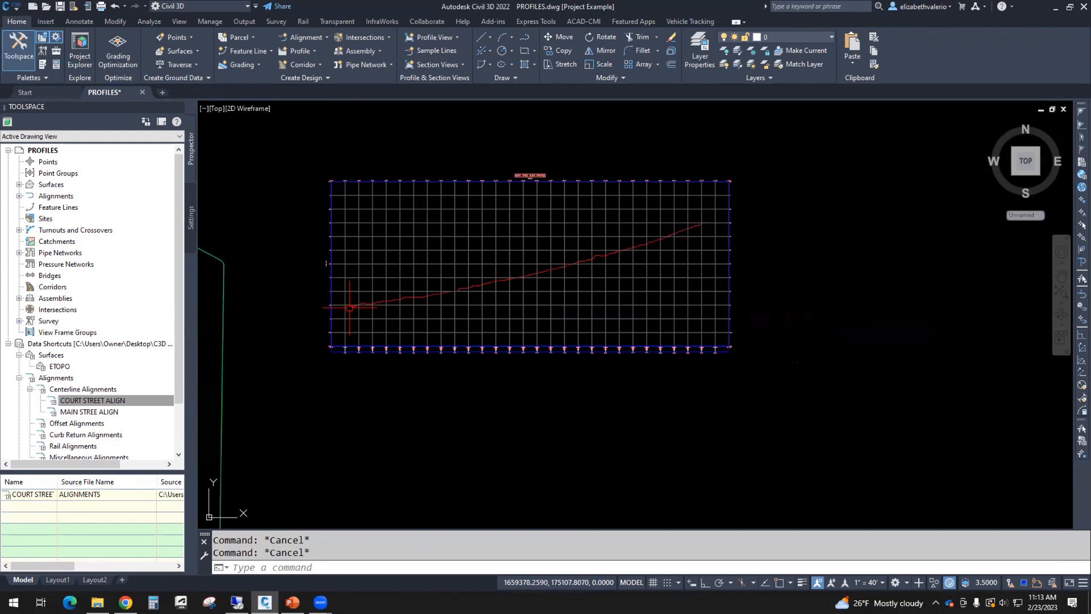
# Step: Zoom around the profile view and bring up the annotation scale list showing 1" = 40'
pyautogui.scroll(3, 539, 255)
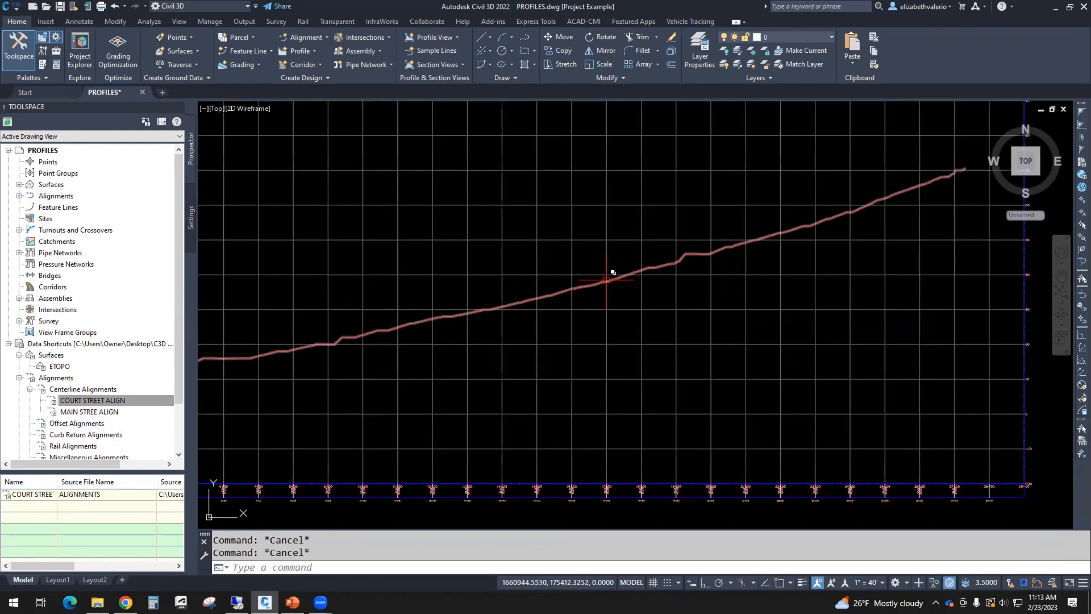
pyautogui.scroll(-5, 611, 275)
pyautogui.scroll(2, 621, 283)
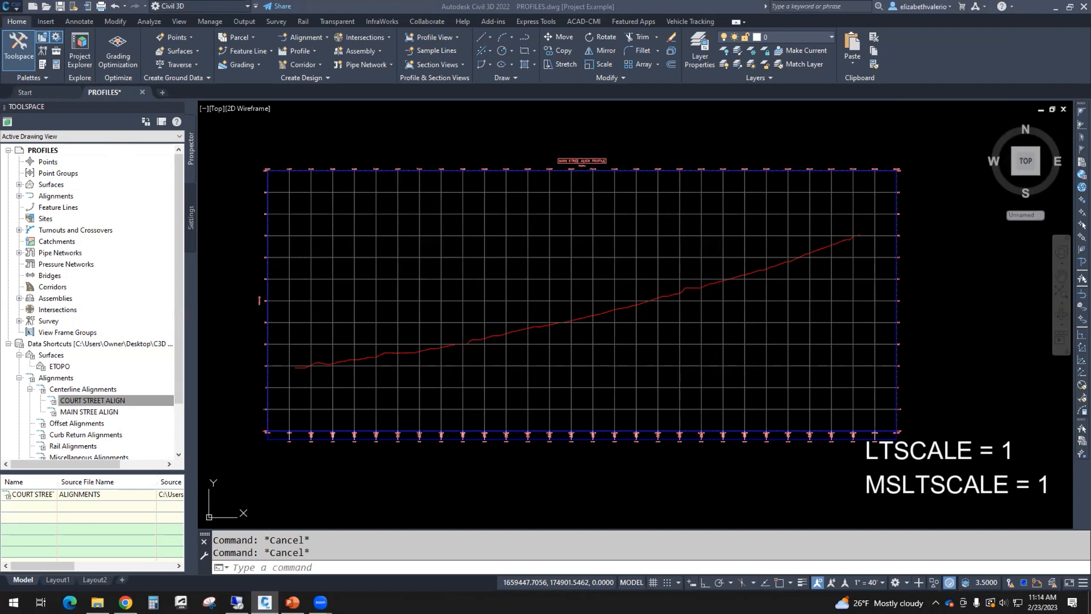
pyautogui.click(877, 583)
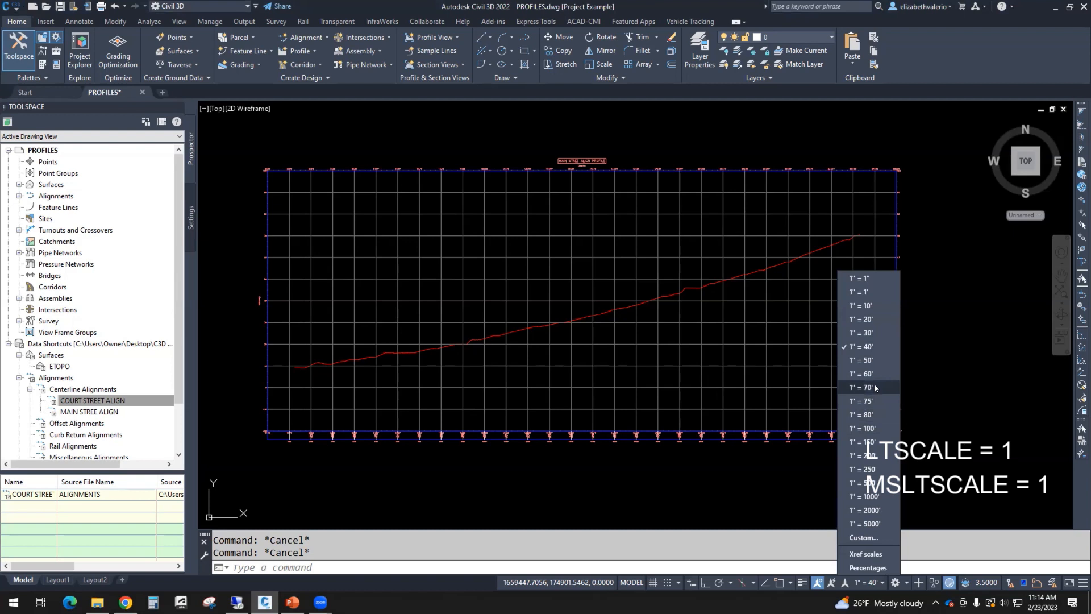
# Step: Leave the annotation scale at 1" = 40' and view the Layout1 sheet
pyautogui.click(789, 453)
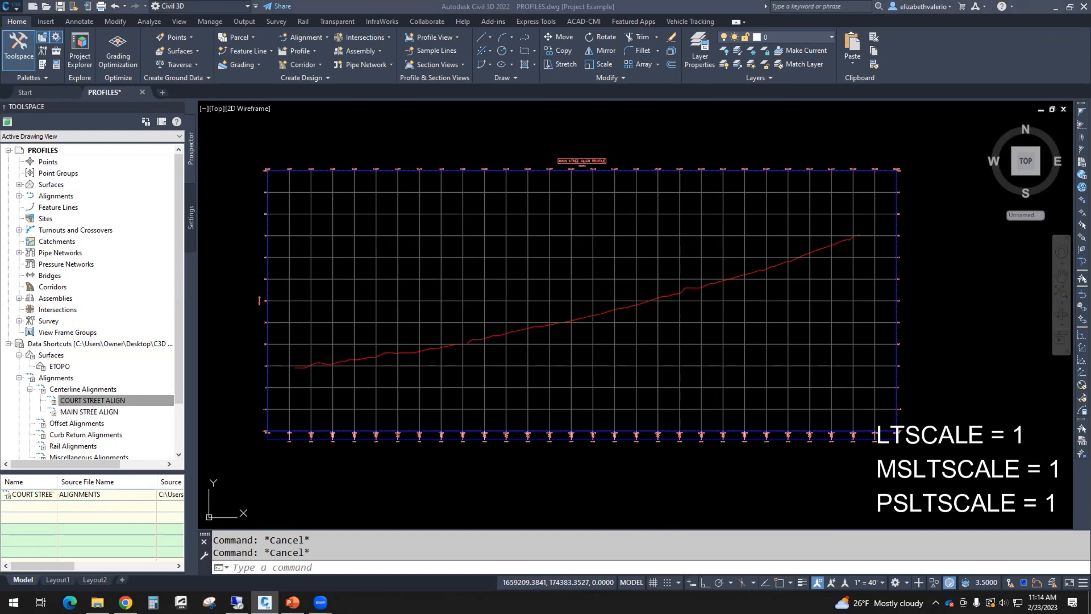
pyautogui.click(57, 580)
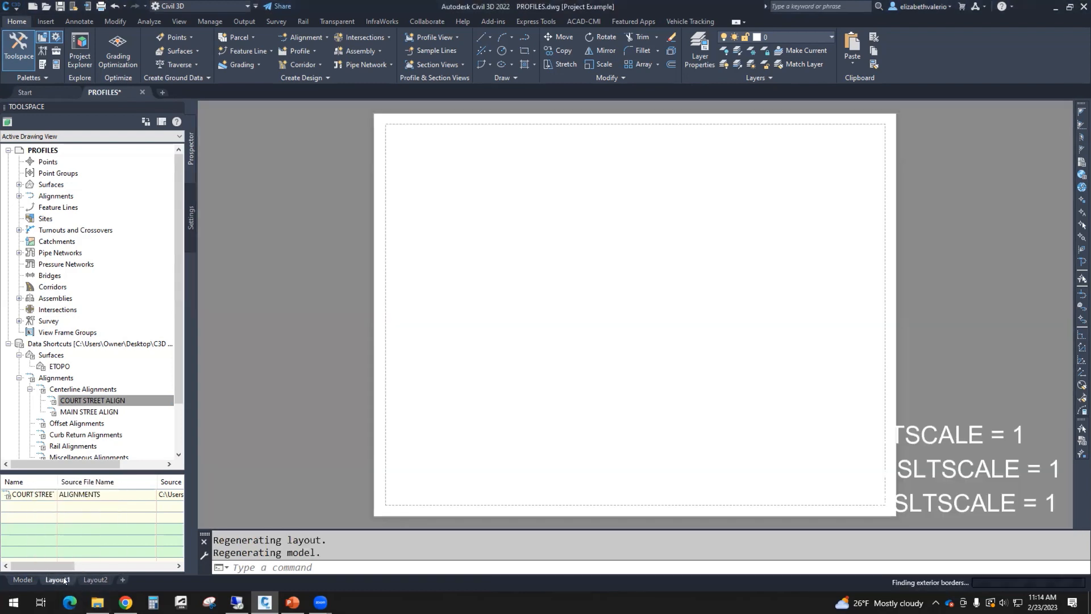
# Step: Flip between the Layout2 and Layout1 sheets, then return to Model space
pyautogui.click(95, 579)
pyautogui.click(57, 580)
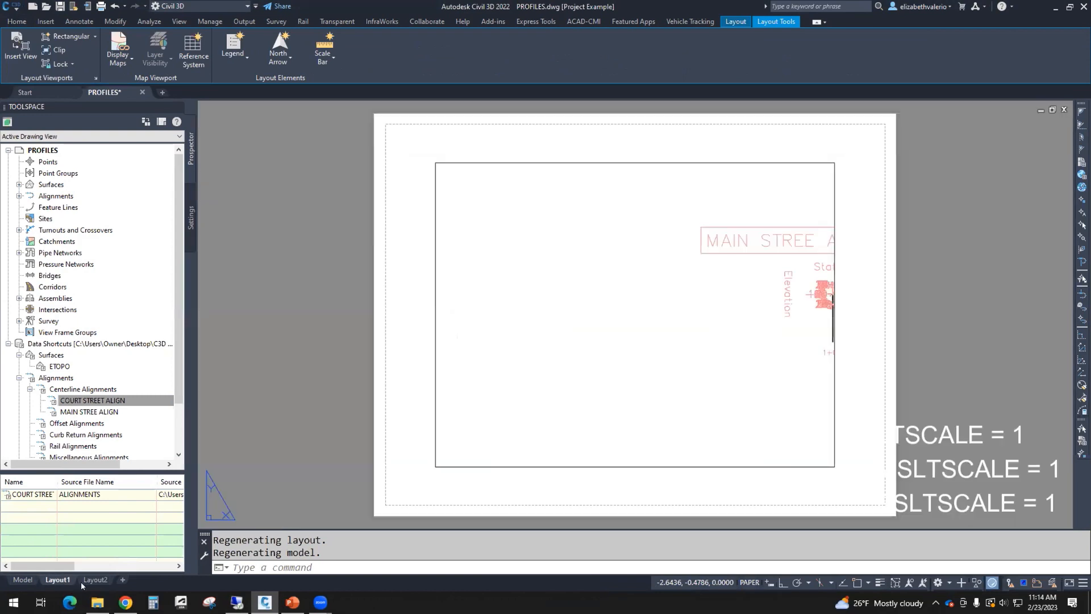
pyautogui.click(95, 580)
pyautogui.click(57, 580)
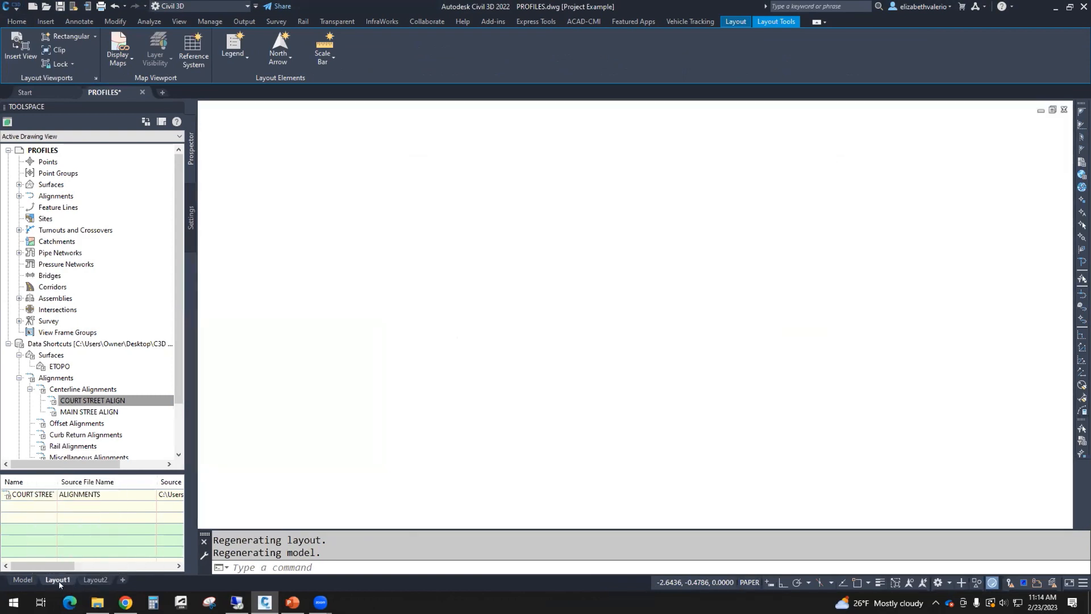
pyautogui.click(21, 580)
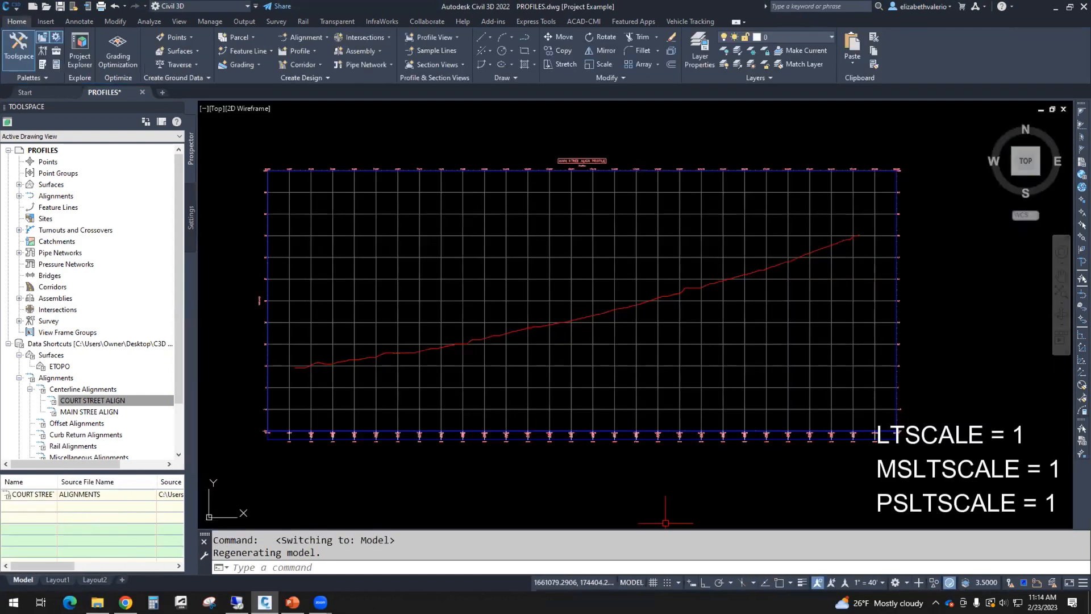
# Step: Set the linetype scale factor LTSCALE to 1
pyautogui.click(368, 565)
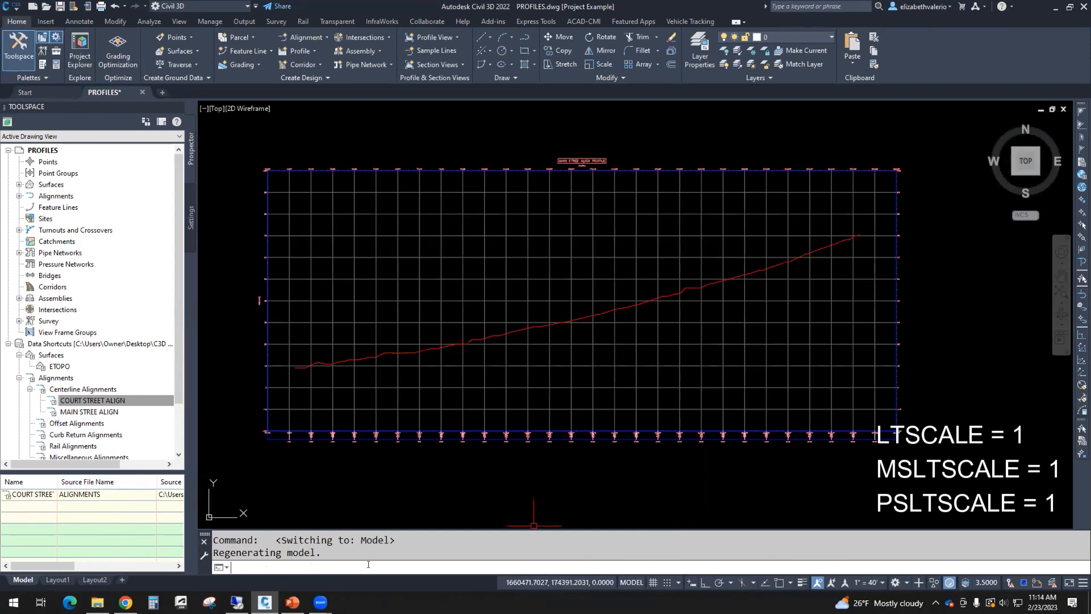
pyautogui.write('LTSCALE')
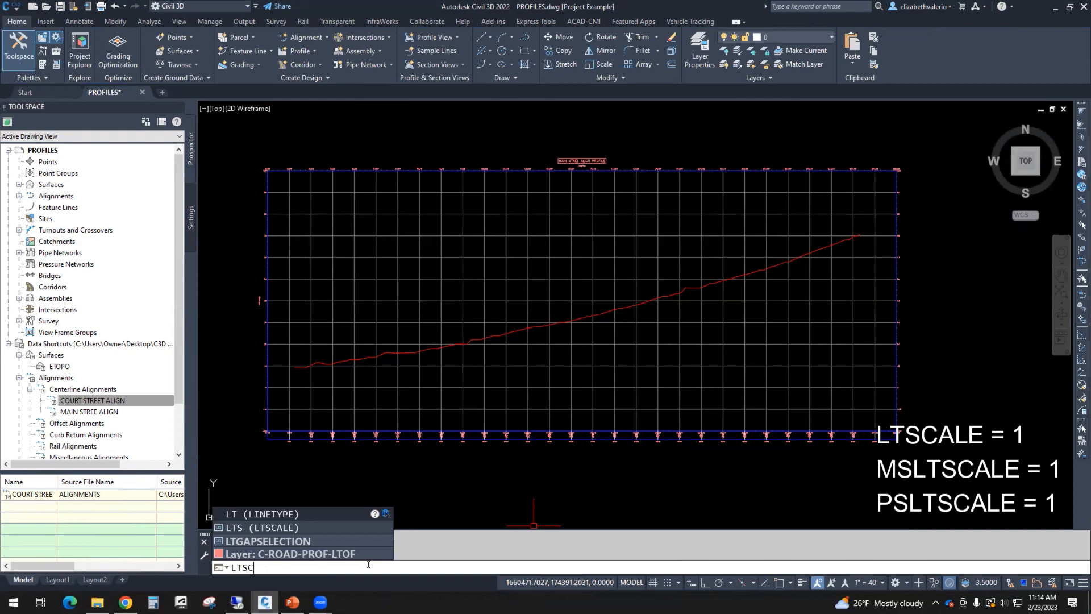
pyautogui.press('Return')
pyautogui.write('1')
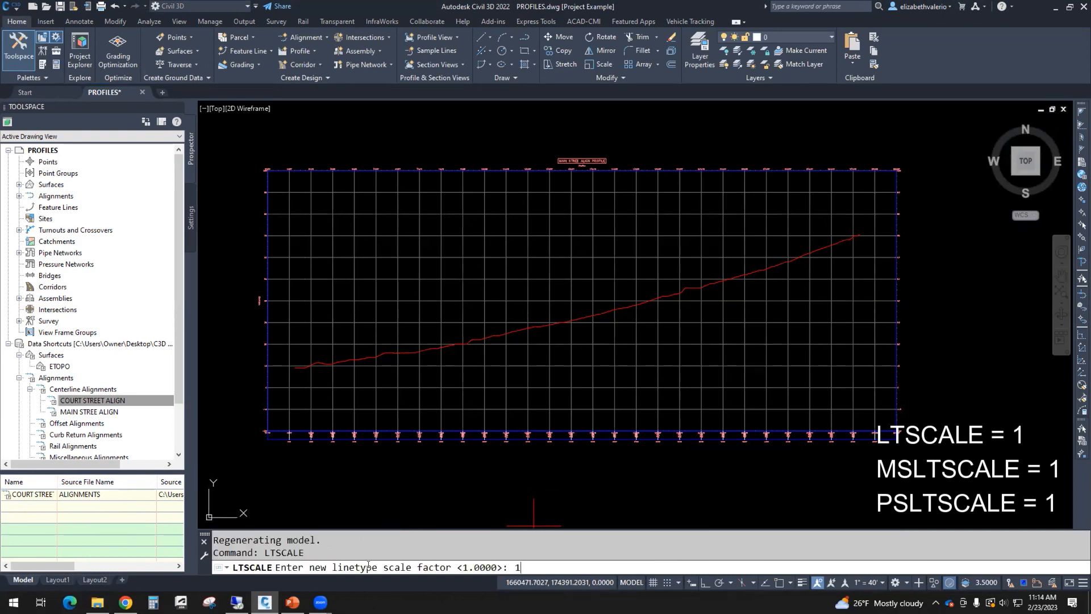
pyautogui.press('Return')
# Step: Set MSLTSCALE to 1
pyautogui.write('MSLTSCAL')
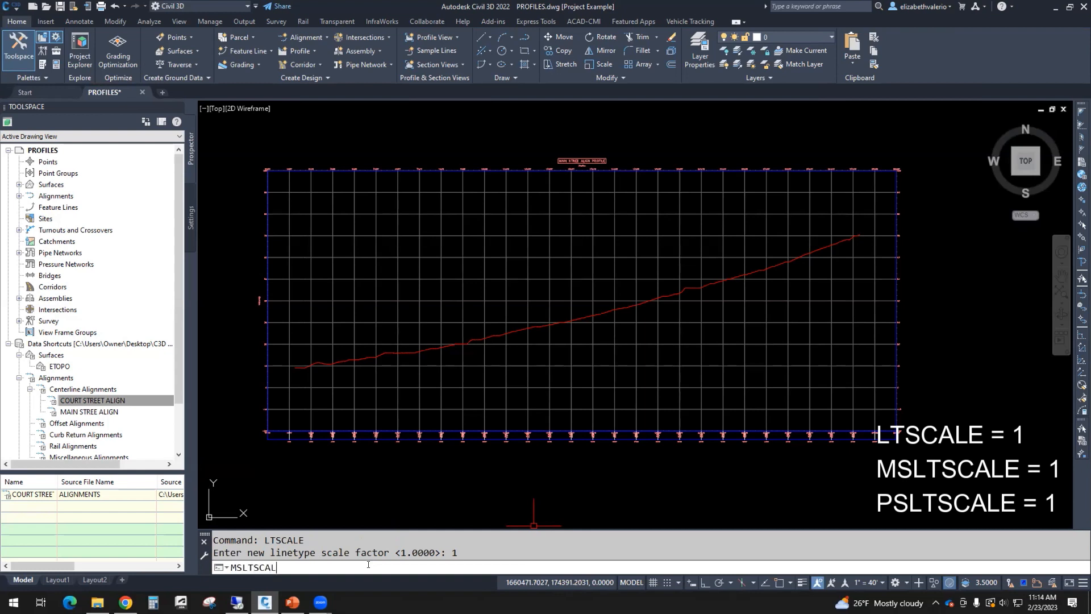
pyautogui.write('E')
pyautogui.press('Return')
pyautogui.write('1')
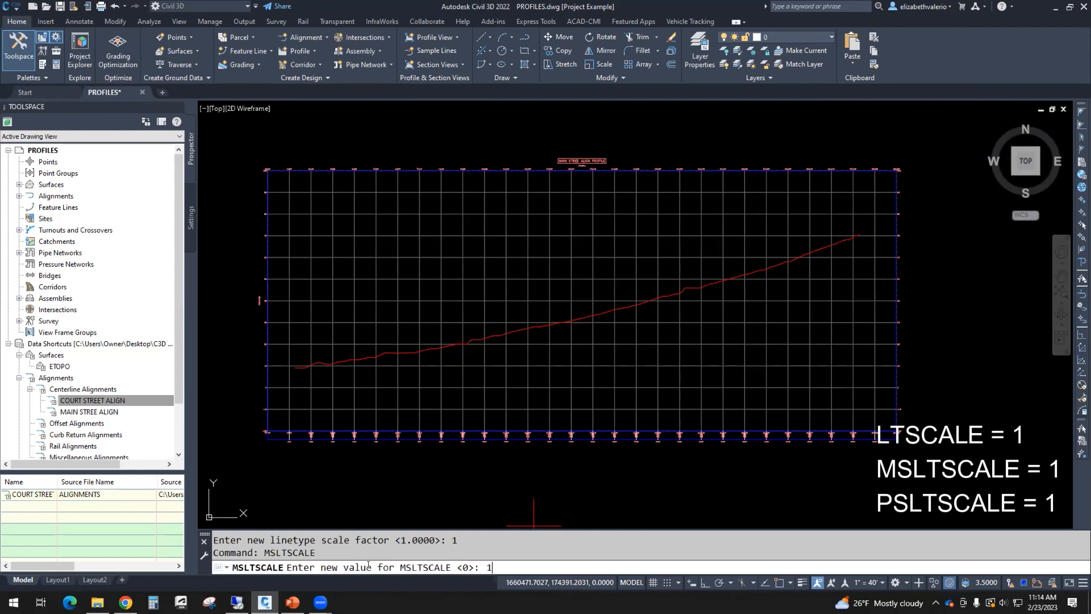
pyautogui.press('Return')
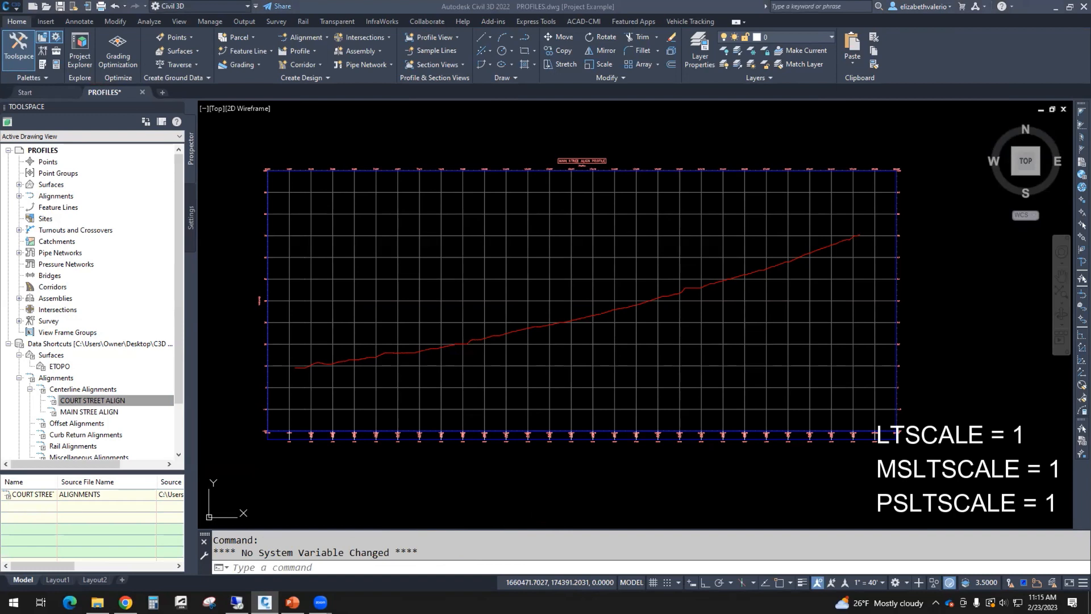
# Step: Regenerate the whole drawing with REA so the ETOPO ground line shows dashed
pyautogui.click(343, 563)
pyautogui.write('REA')
pyautogui.press('Return')
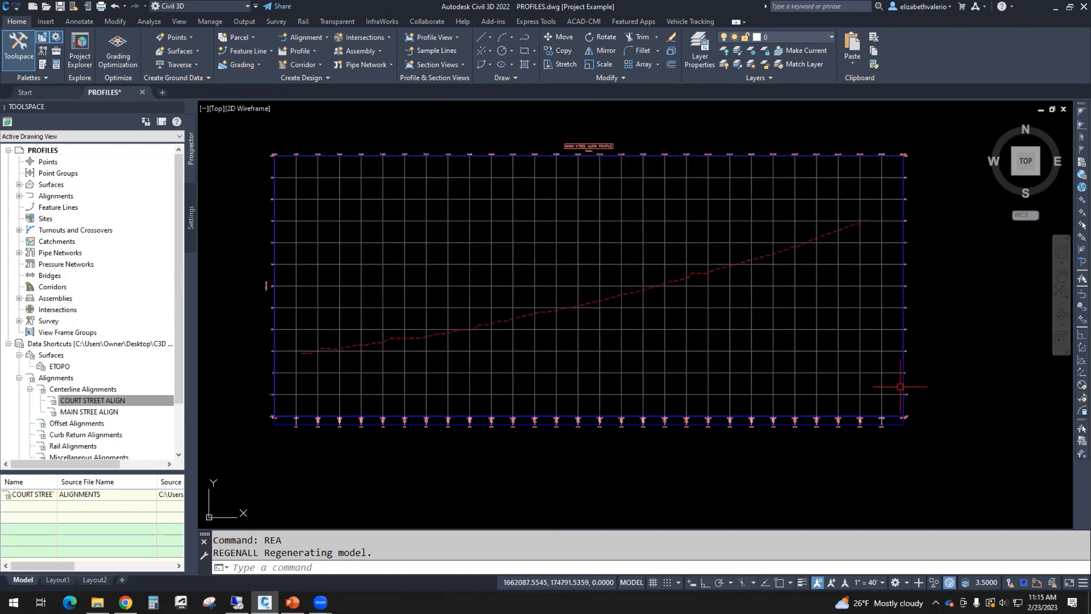
# Step: Try a DIST measurement from the 50 grid line using Nearest and Perpendicular snaps, then cancel
pyautogui.moveTo(813, 364); pyautogui.dragTo(611, 390, button='middle')
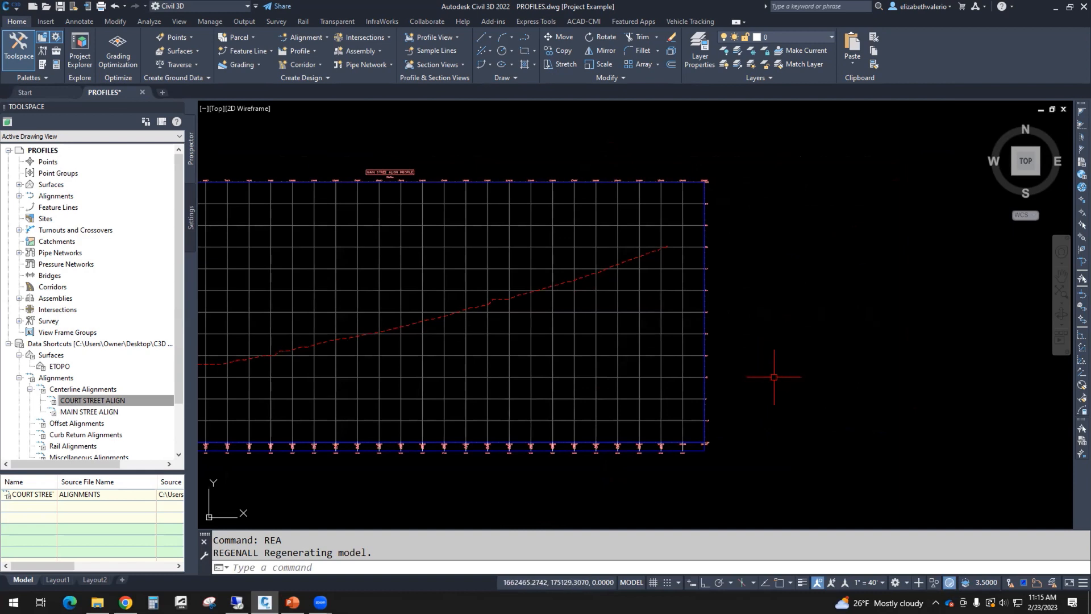
pyautogui.scroll(5, 734, 319)
pyautogui.moveTo(723, 305); pyautogui.dragTo(661, 362, button='middle')
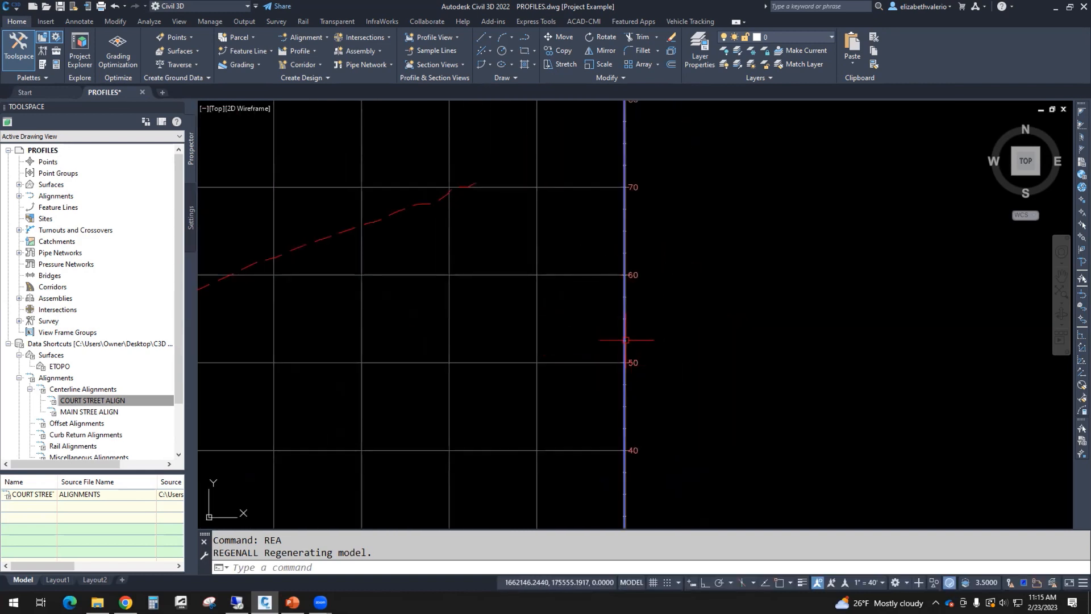
pyautogui.scroll(2, 626, 340)
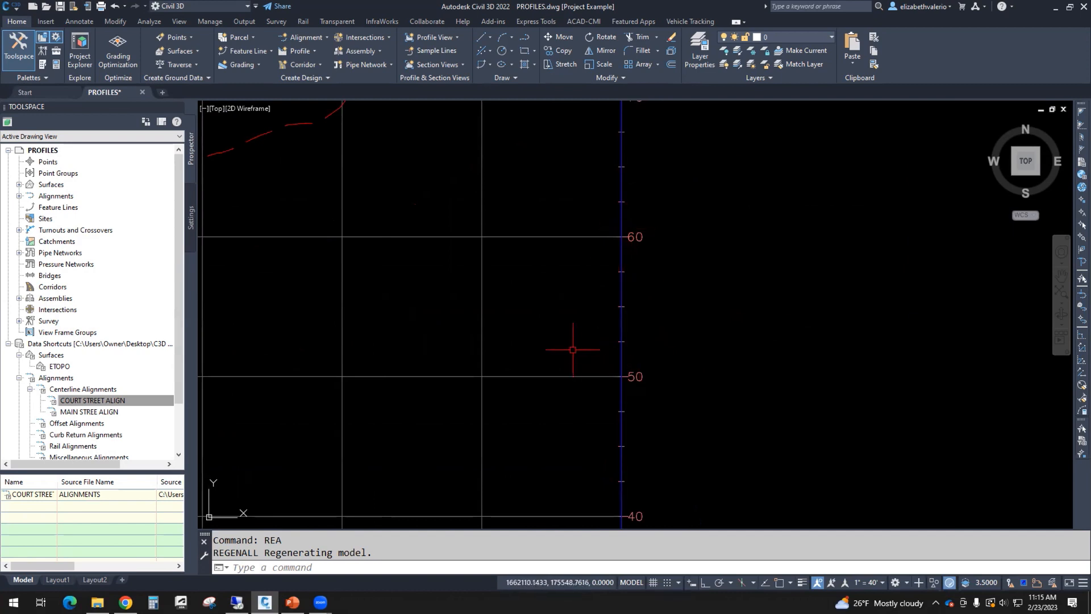
pyautogui.moveTo(548, 326)
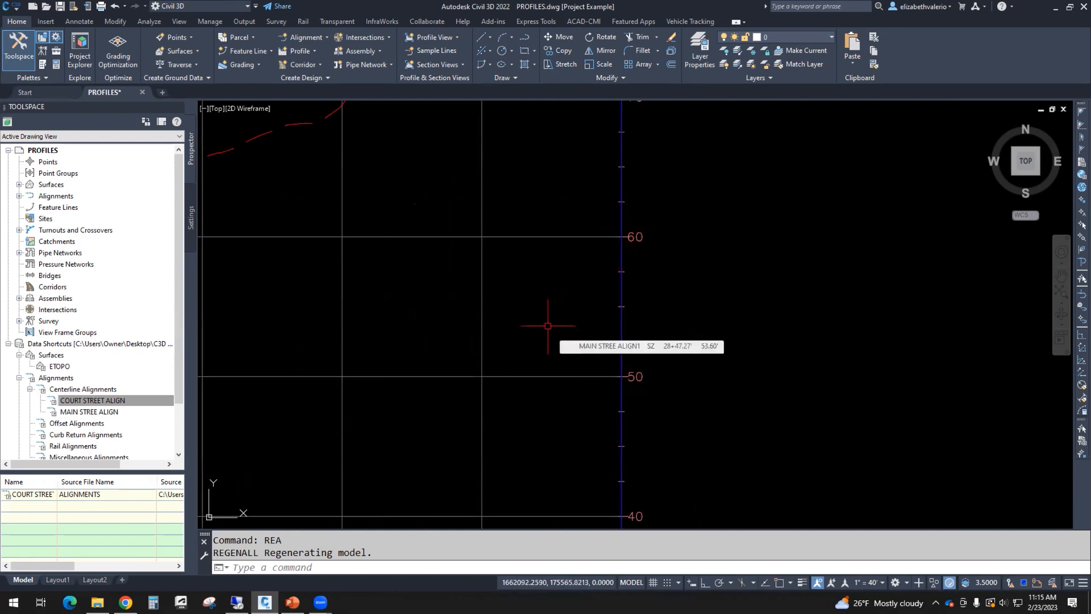
pyautogui.write('DI')
pyautogui.press('Return')
pyautogui.write('NEA')
pyautogui.press('Return')
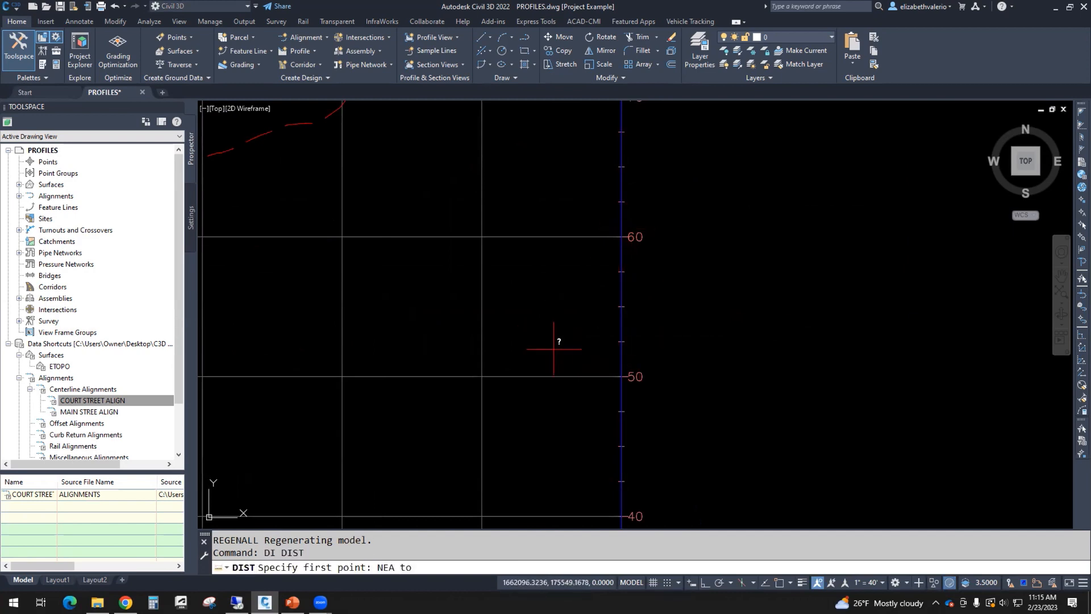
pyautogui.click(550, 375)
pyautogui.keyDown('shift'); pyautogui.rightClick(552, 322); pyautogui.keyUp('shift')
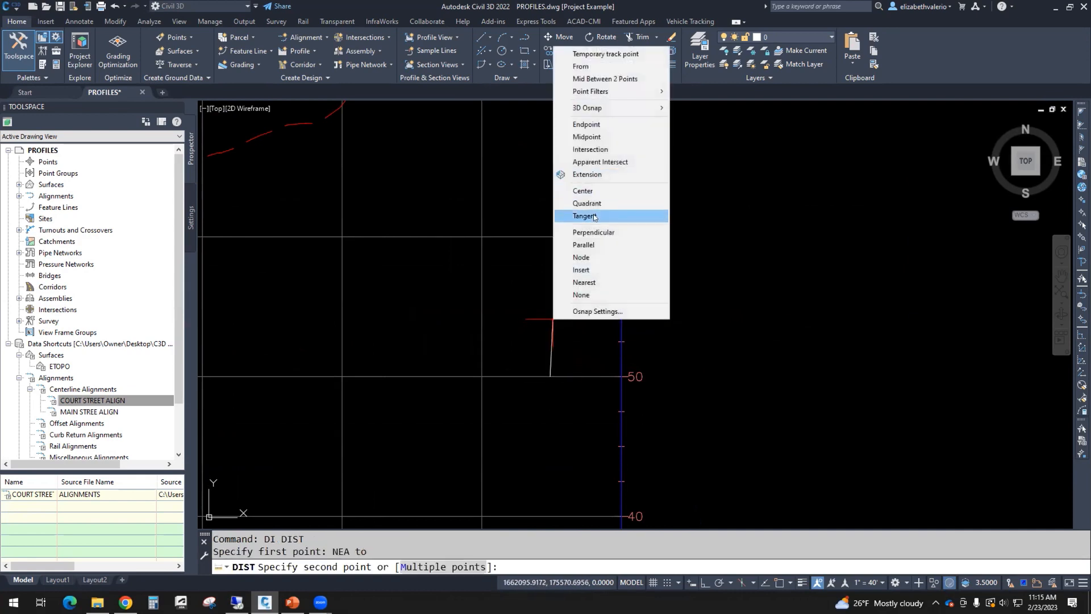
pyautogui.click(594, 233)
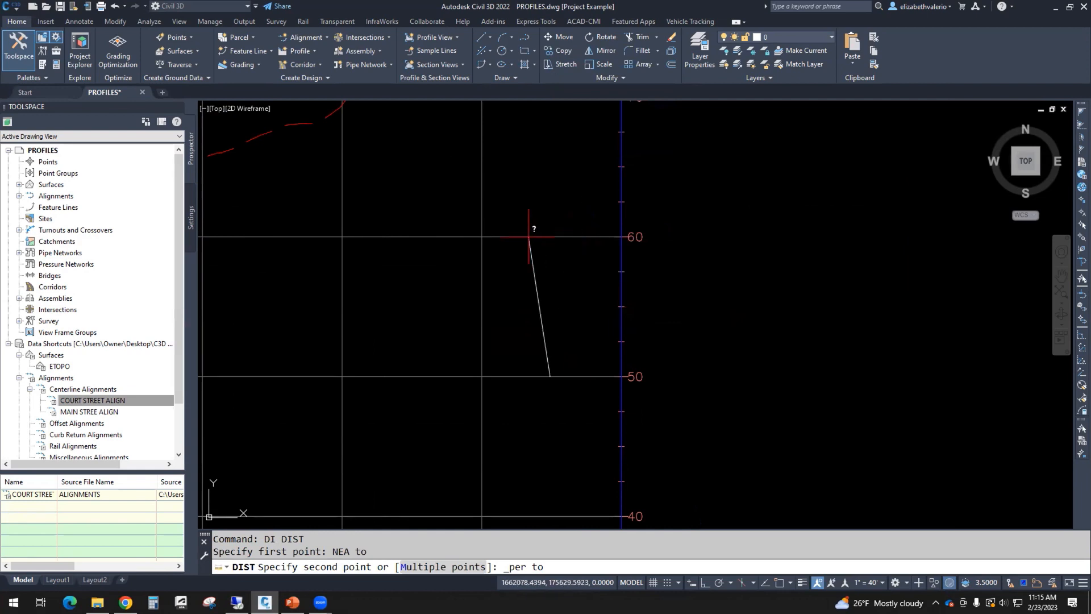
pyautogui.press('Escape')
# Step: Measure between the 50 and 60 elevation ticks with Endpoint snaps, reading Distance = 100.0000
pyautogui.write('DI')
pyautogui.press('Return')
pyautogui.write('END')
pyautogui.press('Return')
pyautogui.click(625, 376)
pyautogui.write('END')
pyautogui.press('Return')
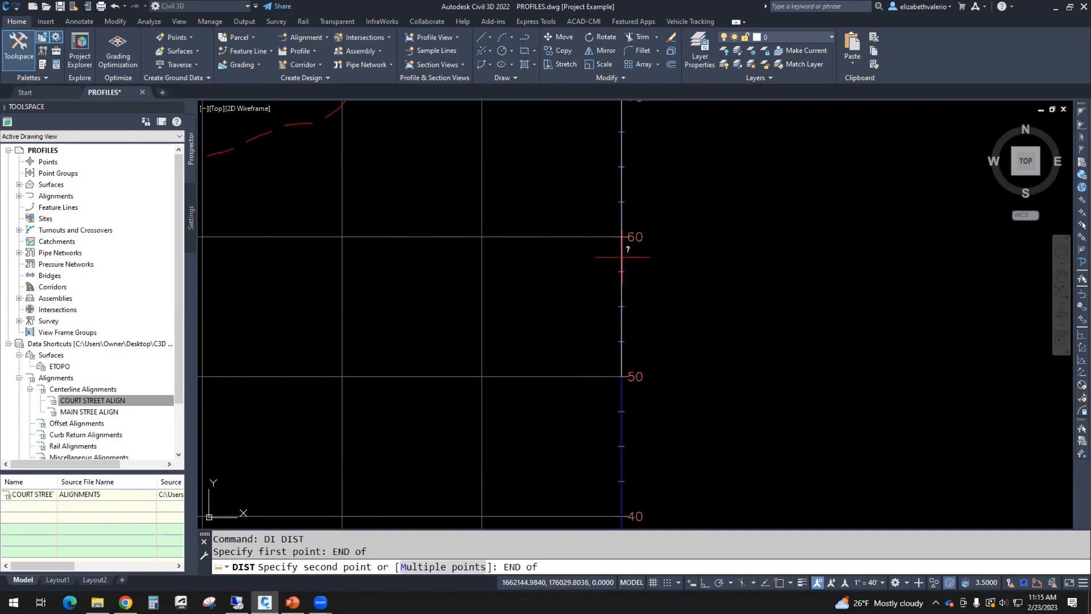
pyautogui.click(623, 236)
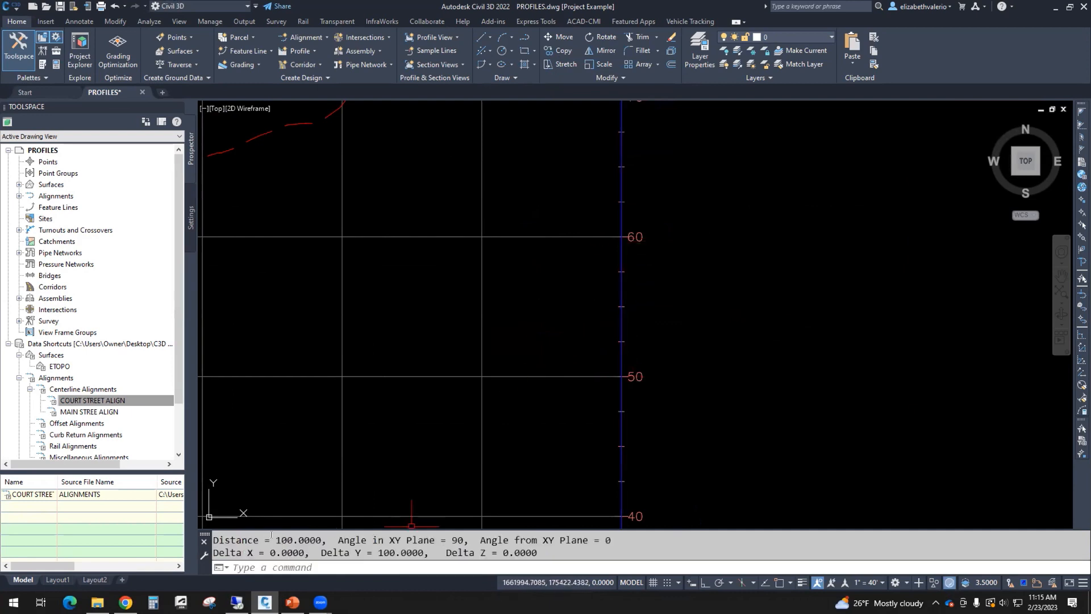
pyautogui.doubleClick(286, 539)
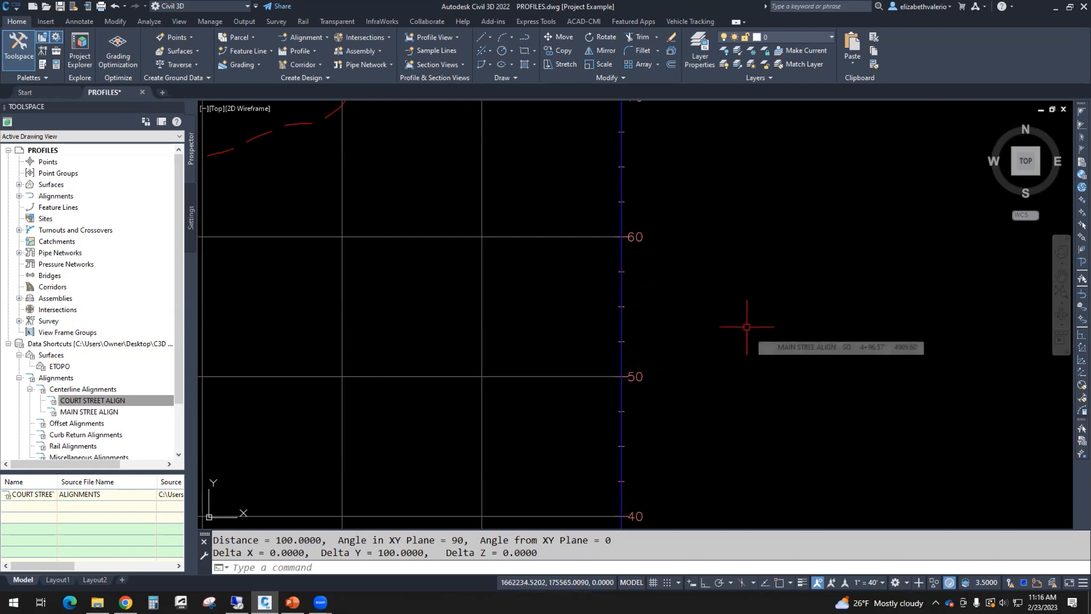
# Step: Change the Major Grids profile view style's vertical exaggeration from 10 to 5
pyautogui.press('Escape')
pyautogui.press('Escape')
pyautogui.scroll(-10, 744, 328)
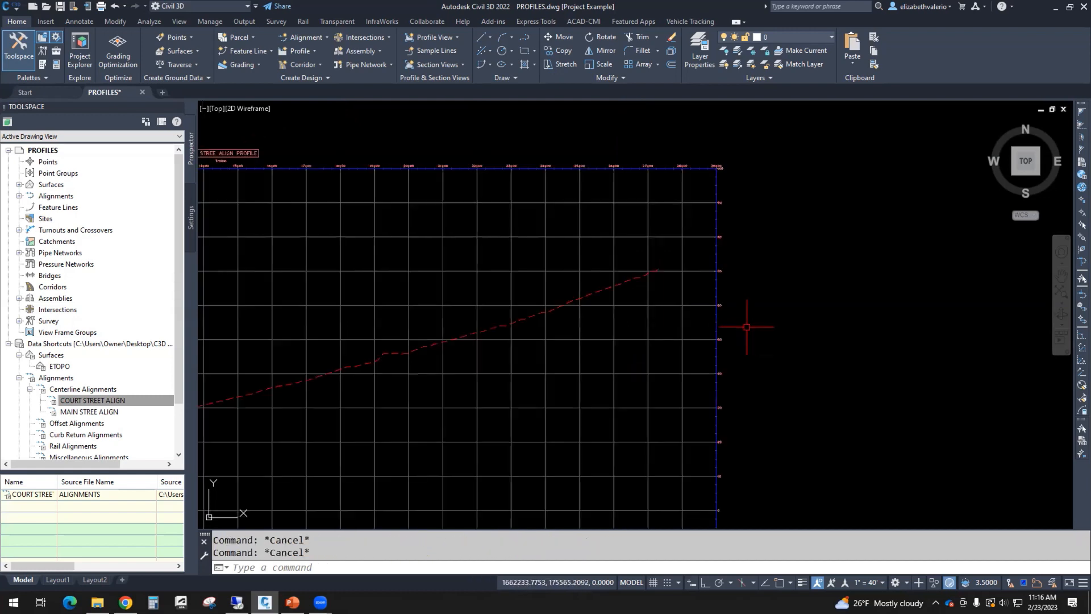
pyautogui.moveTo(748, 329); pyautogui.dragTo(783, 292, button='middle')
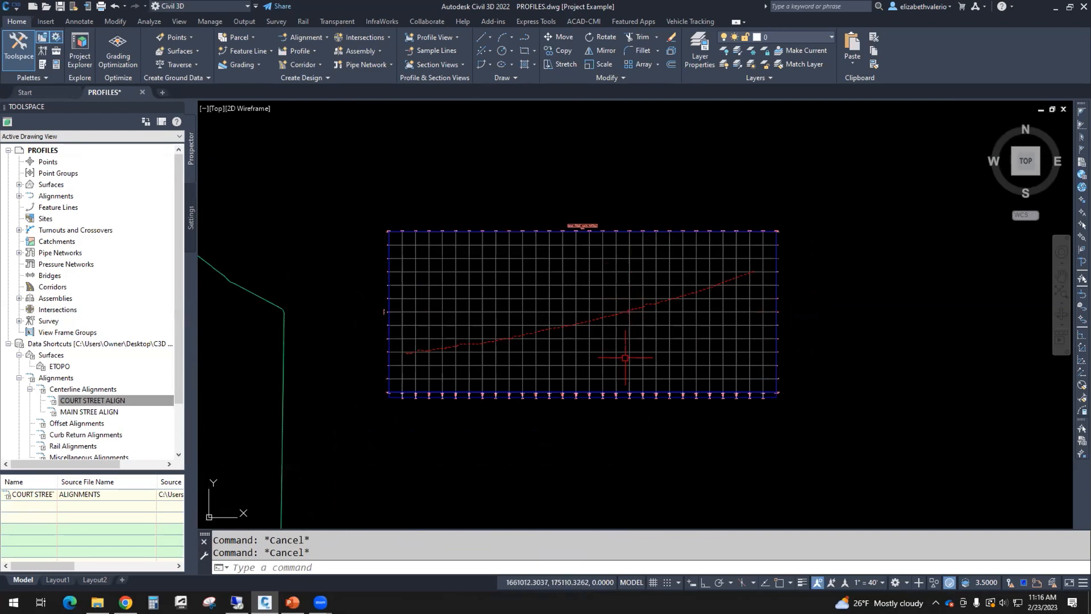
pyautogui.scroll(2, 659, 325)
pyautogui.moveTo(660, 325); pyautogui.dragTo(678, 332, button='middle')
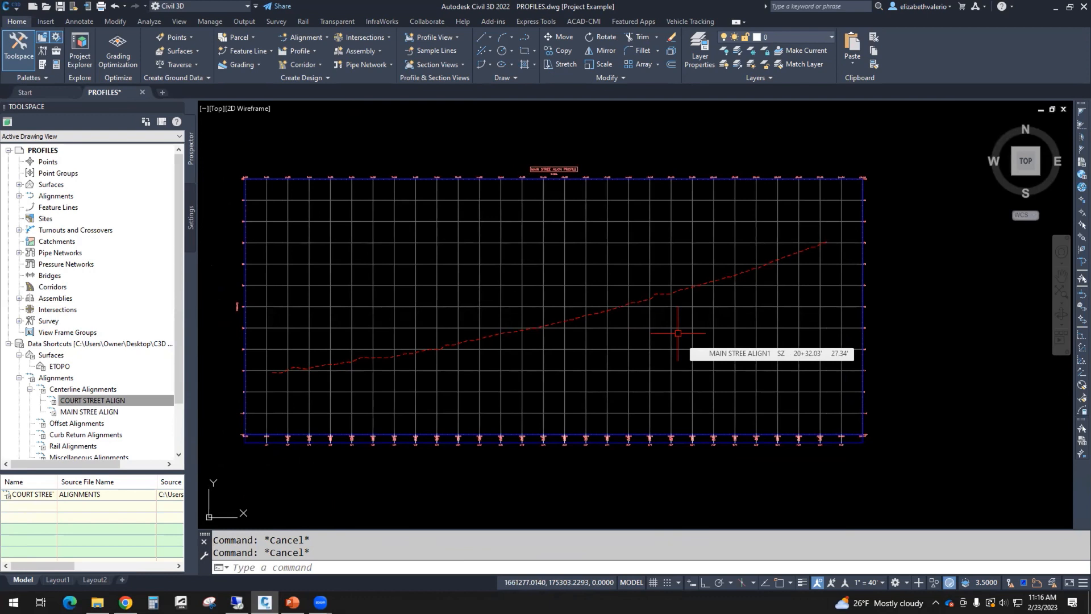
pyautogui.click(750, 329)
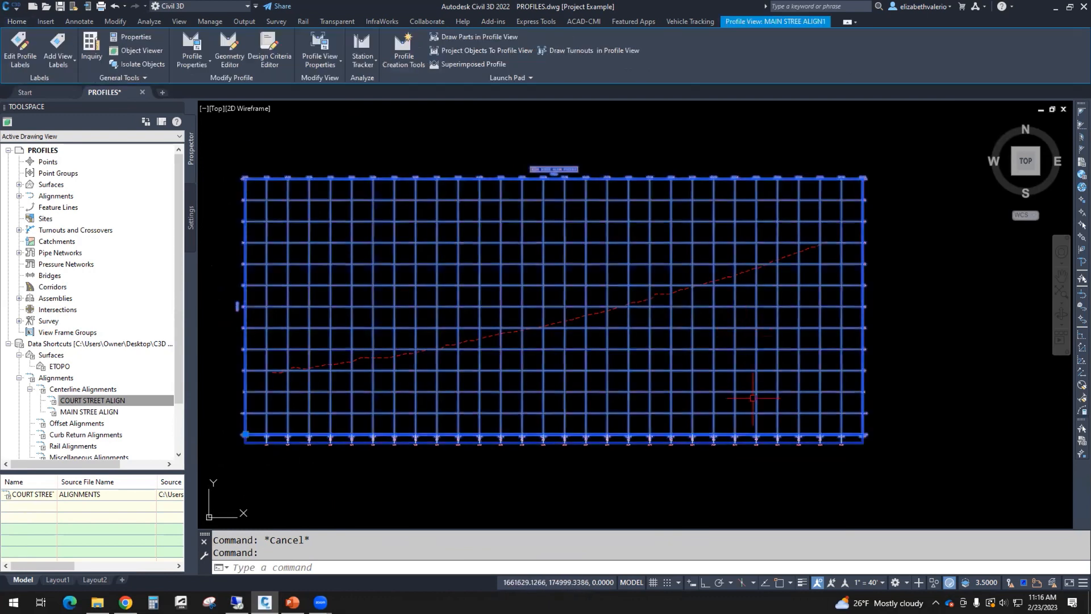
pyautogui.rightClick(913, 304)
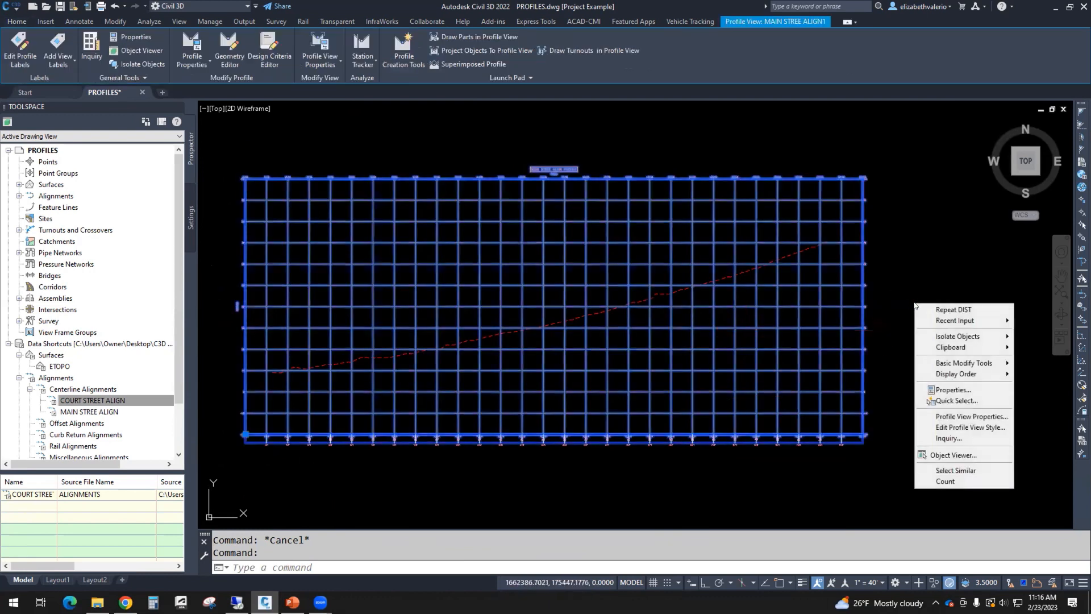
pyautogui.click(950, 430)
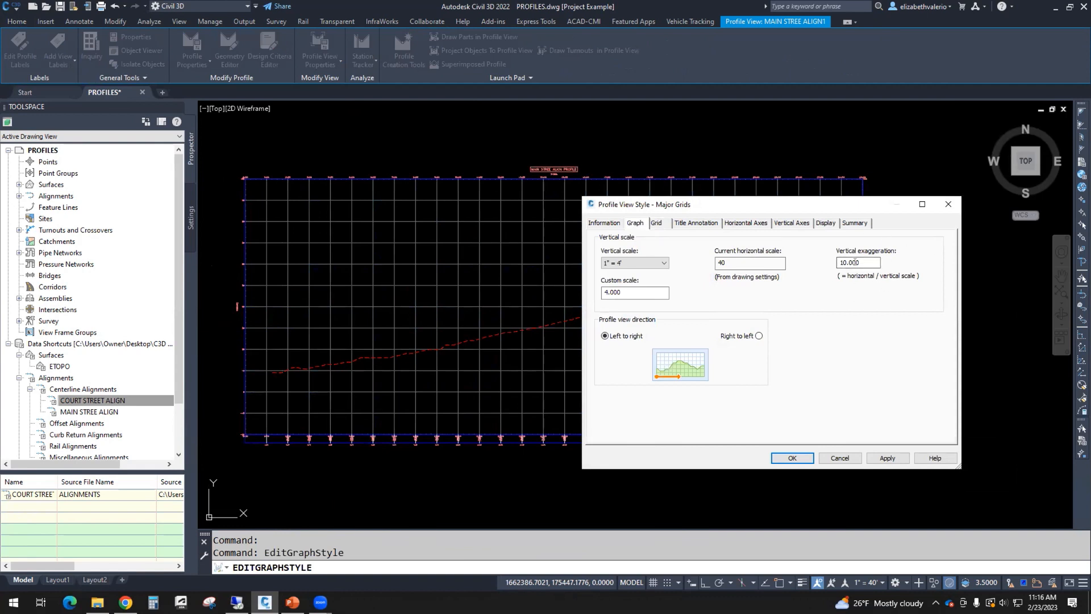
pyautogui.moveTo(870, 262); pyautogui.dragTo(837, 266)
pyautogui.write('5')
pyautogui.click(785, 460)
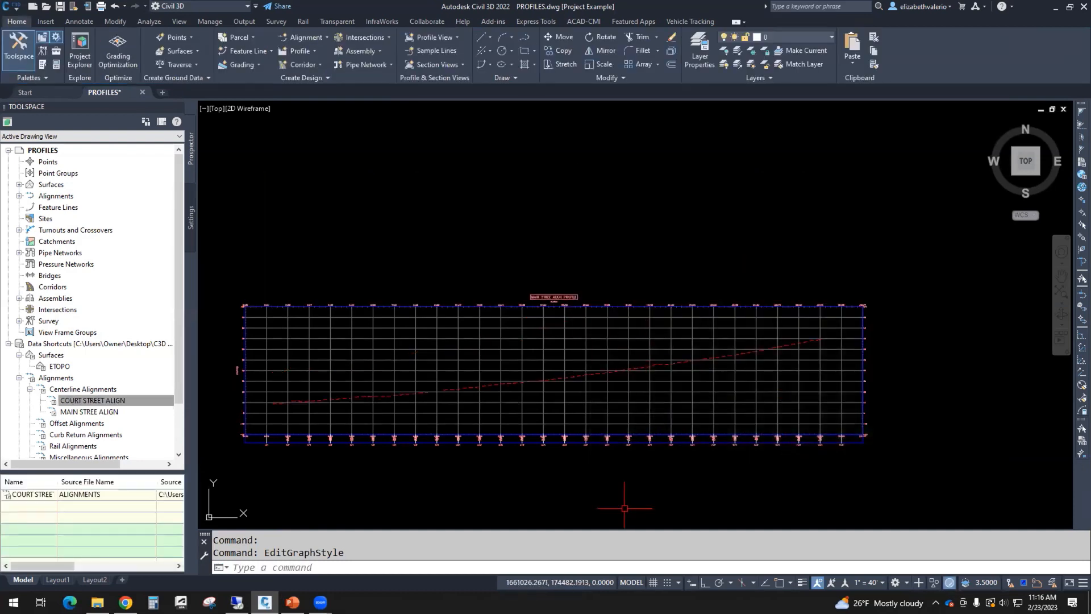
# Step: Pan and zoom onto the profile view's bottom band covering stations 12+00 to 17+00 and their ground elevations
pyautogui.moveTo(626, 503); pyautogui.dragTo(636, 464, button='middle')
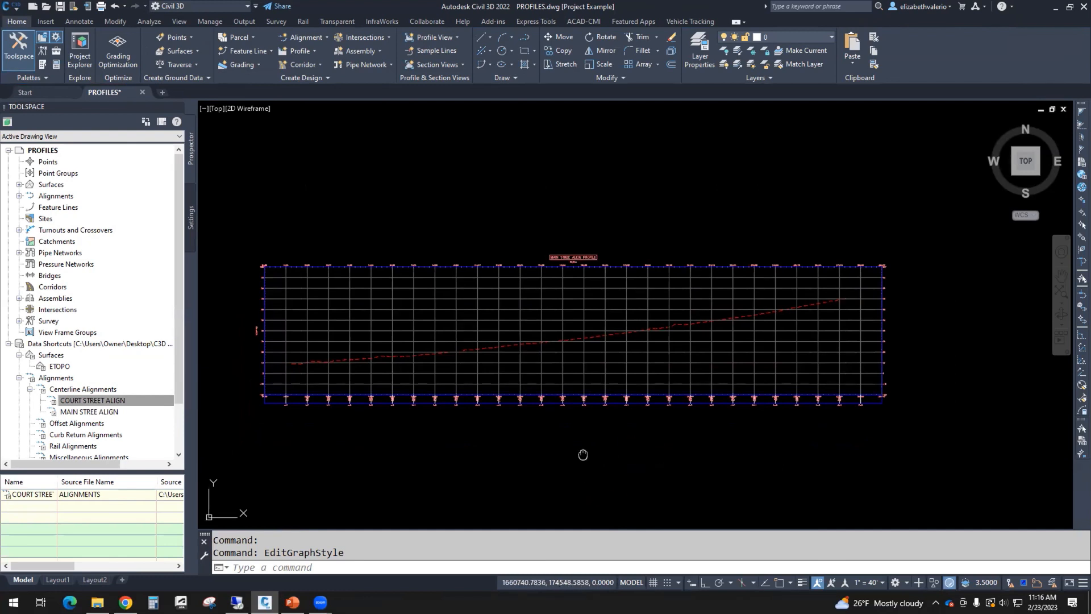
pyautogui.moveTo(584, 453); pyautogui.dragTo(612, 445, button='middle')
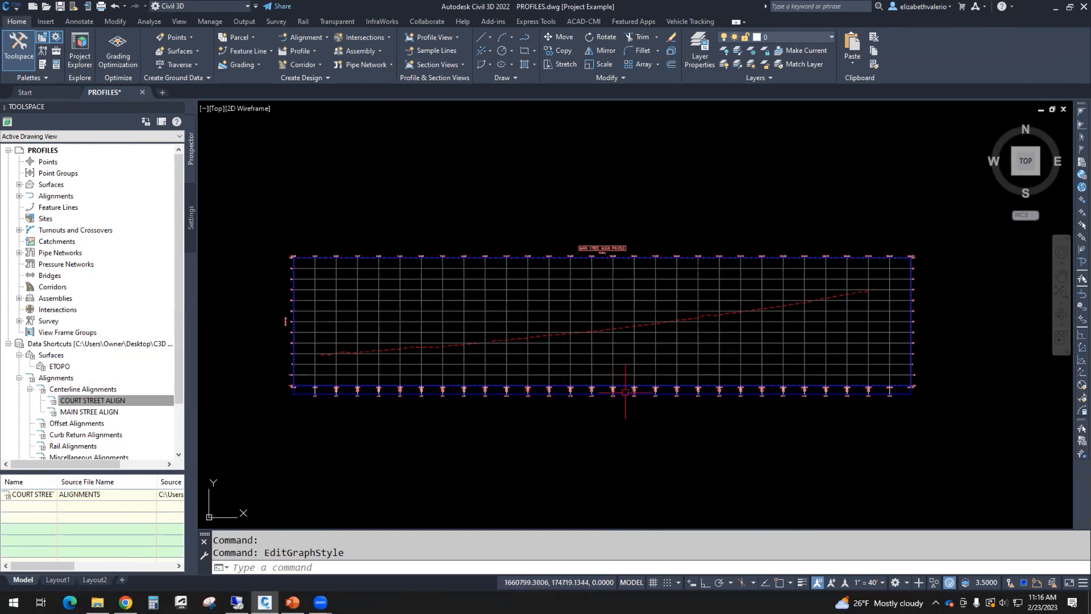
pyautogui.scroll(10, 585, 391)
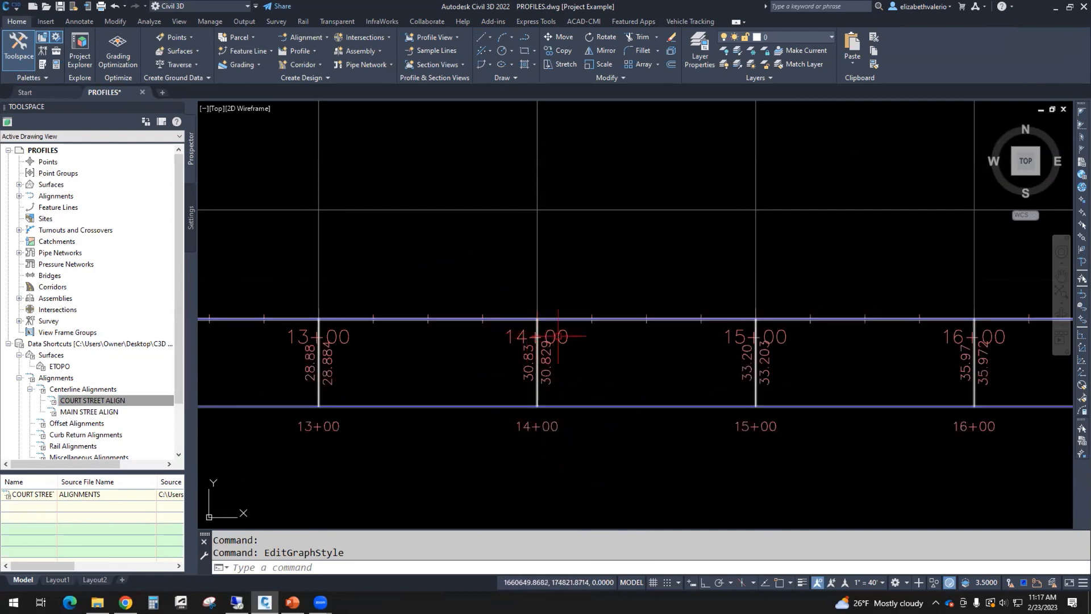
pyautogui.scroll(2, 561, 336)
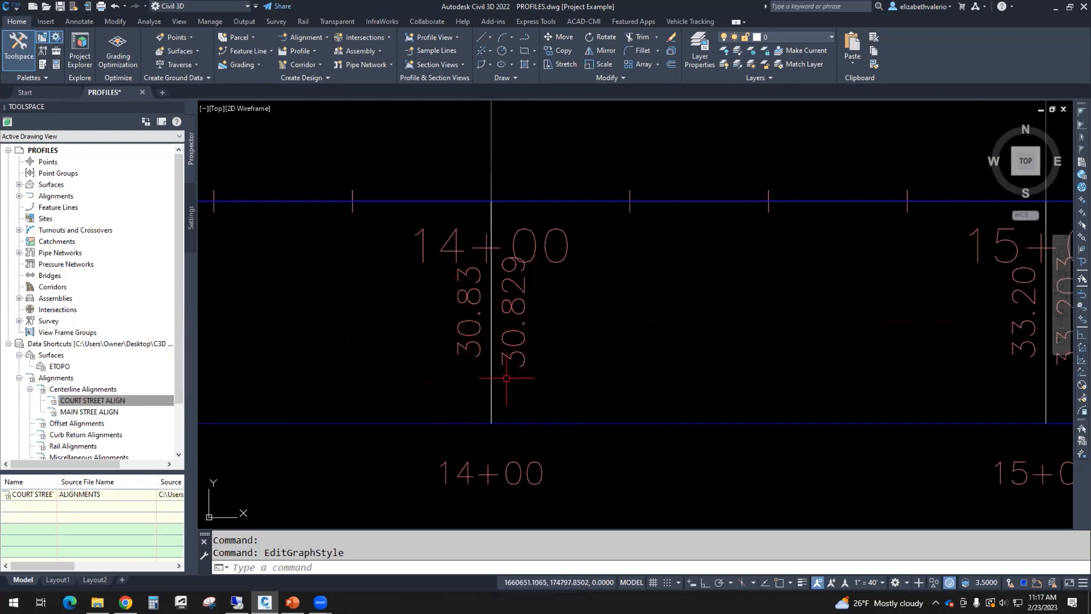
pyautogui.scroll(-2, 568, 413)
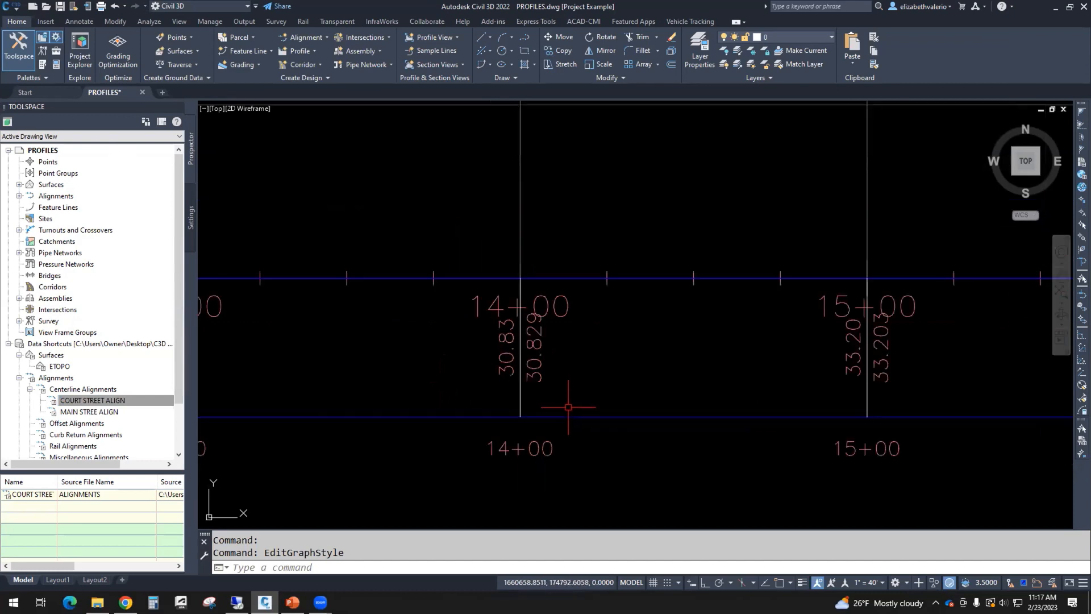
pyautogui.moveTo(567, 413); pyautogui.dragTo(598, 358, button='middle')
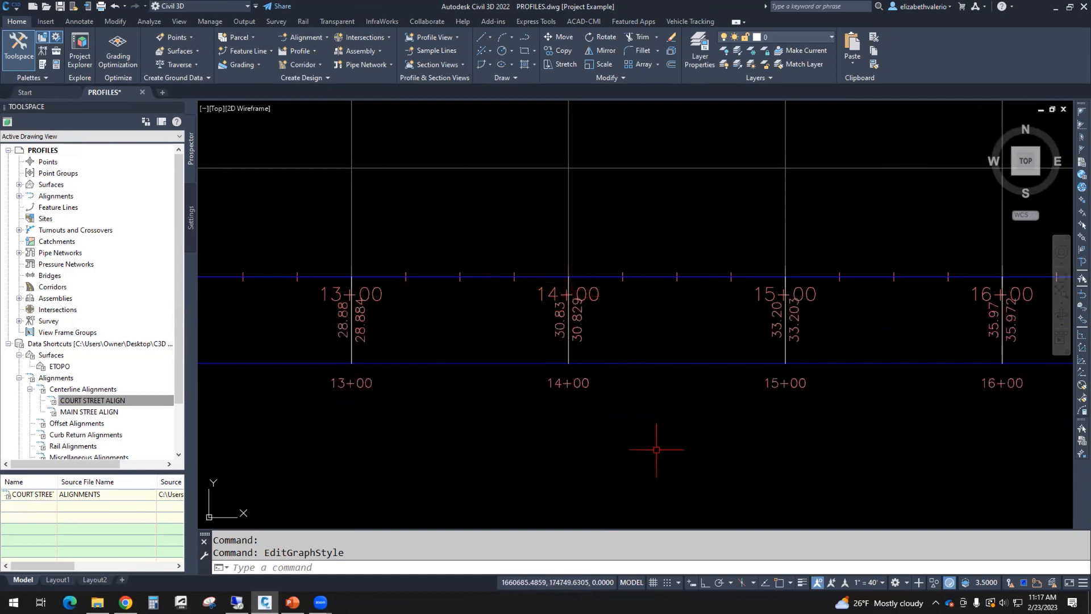
pyautogui.scroll(-2, 651, 449)
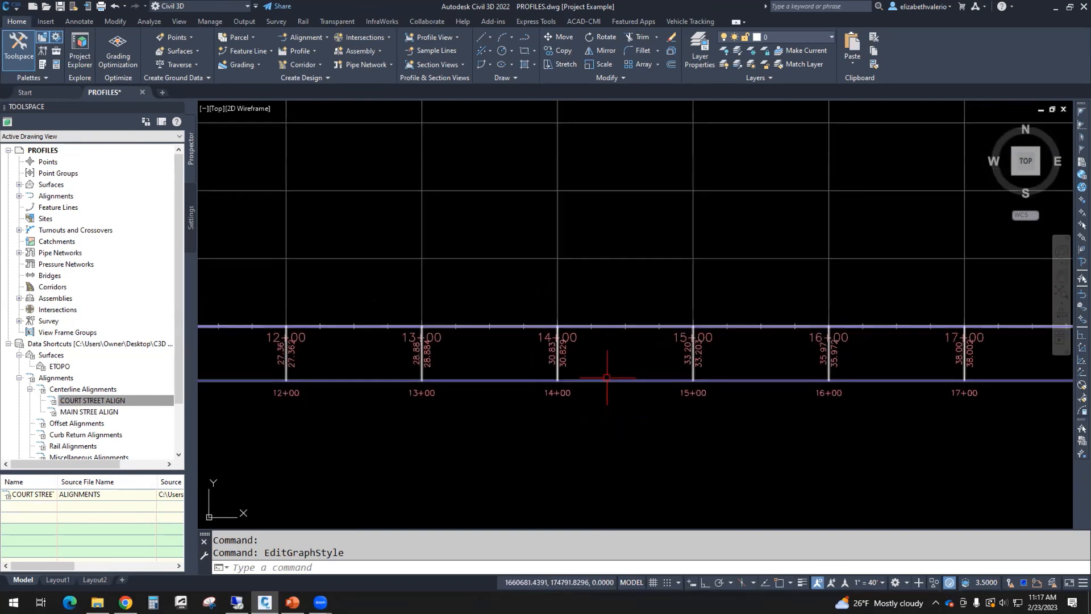
pyautogui.click(606, 380)
pyautogui.rightClick(616, 418)
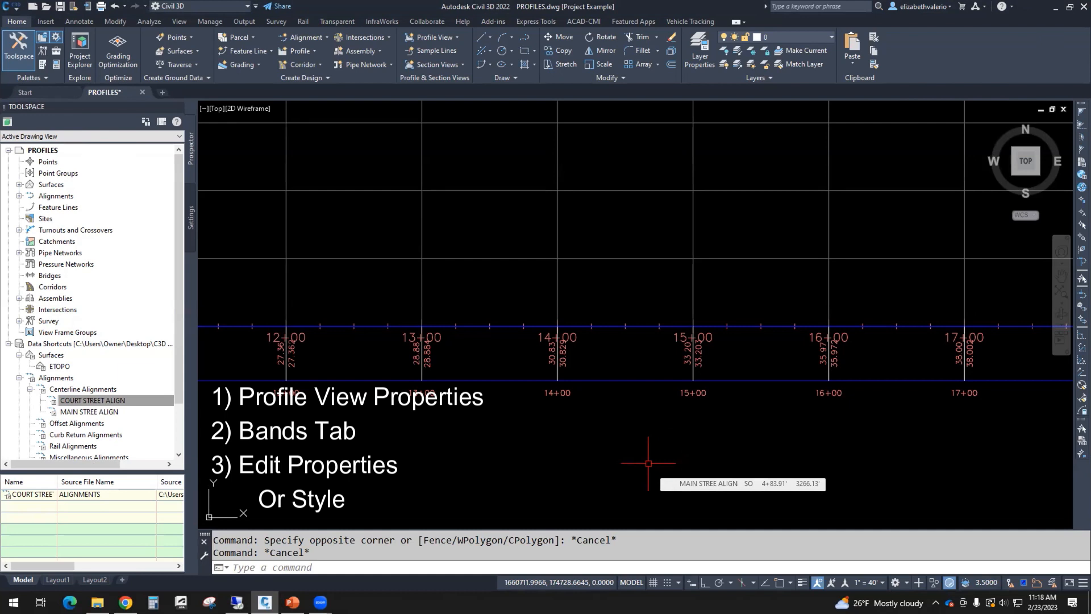
# Step: Open Profile View Properties for the Main Street profile view
pyautogui.scroll(-3, 653, 449)
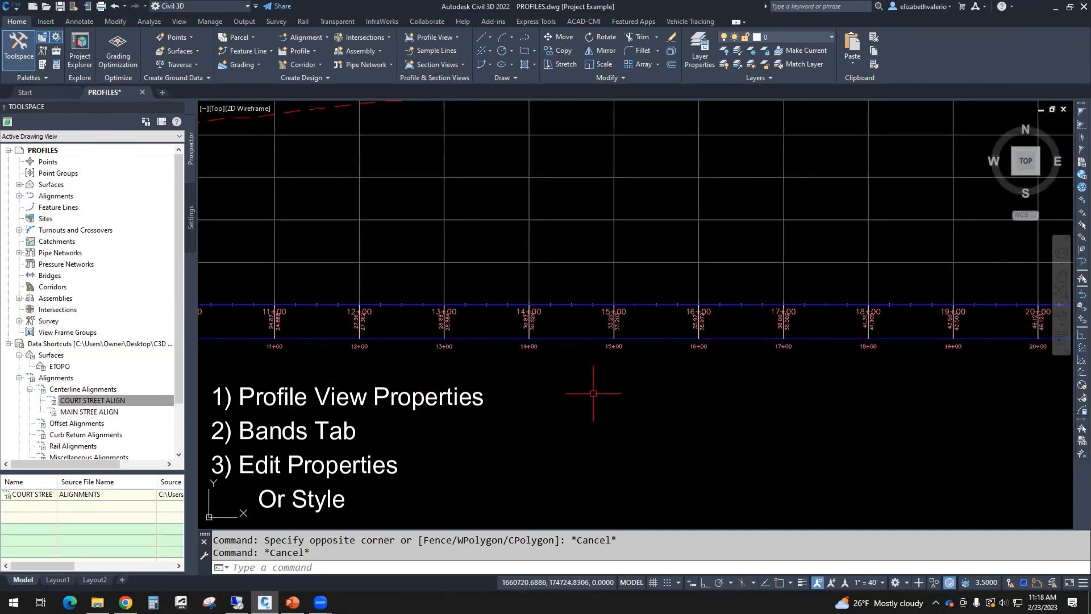
pyautogui.click(569, 351)
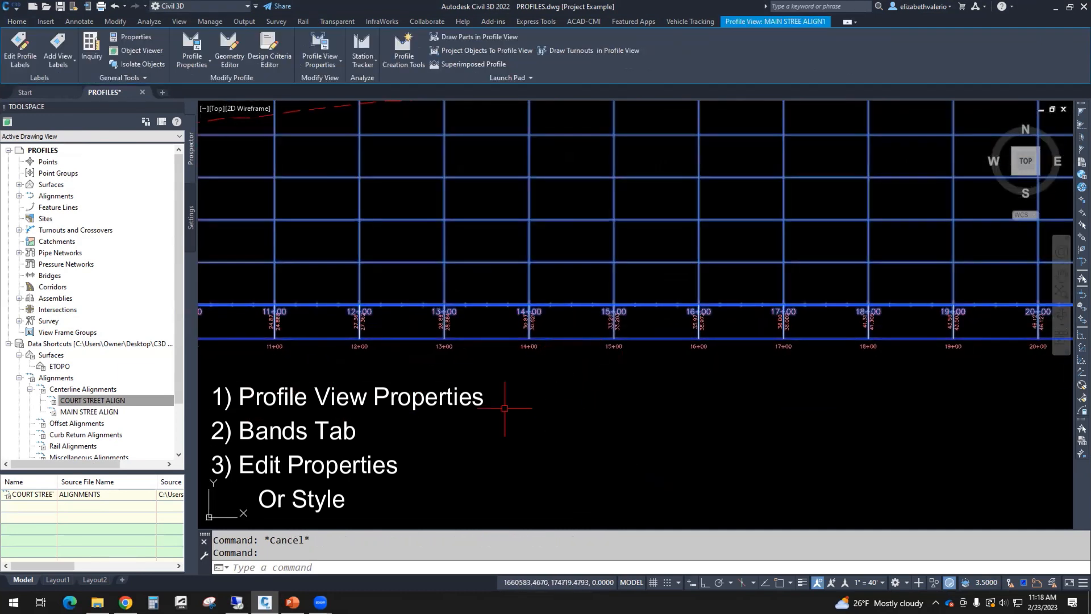
pyautogui.scroll(-2, 499, 314)
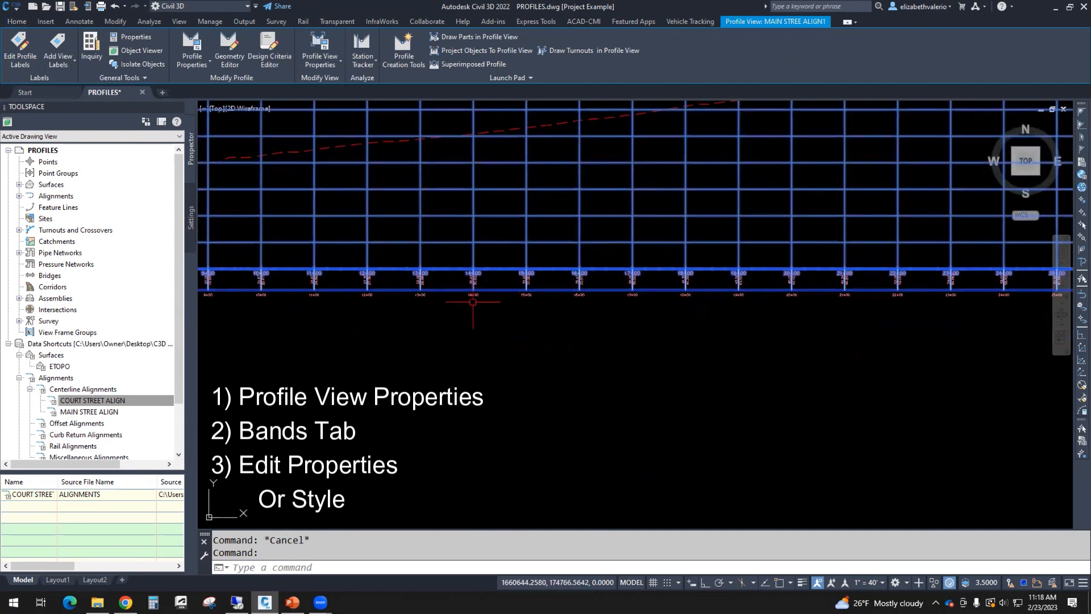
pyautogui.scroll(2, 472, 302)
pyautogui.rightClick(583, 325)
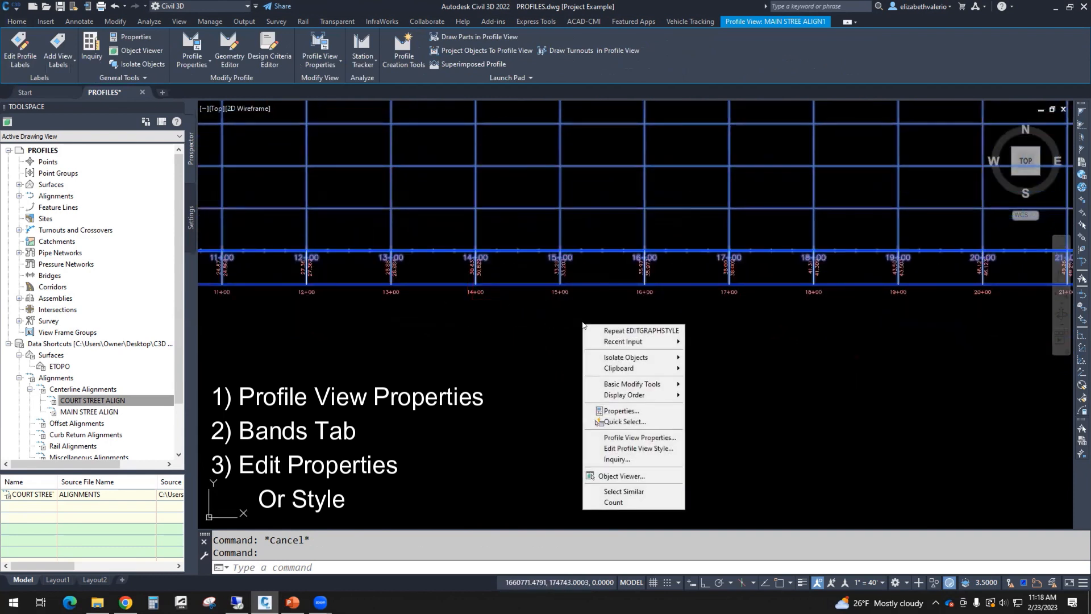
pyautogui.click(642, 438)
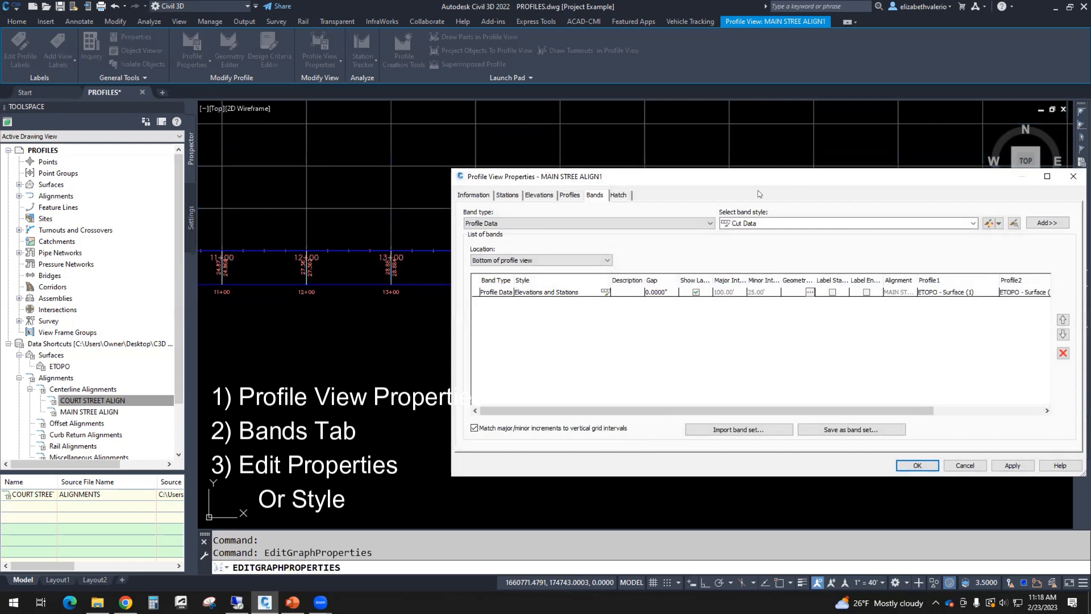
pyautogui.moveTo(604, 173); pyautogui.dragTo(564, 186)
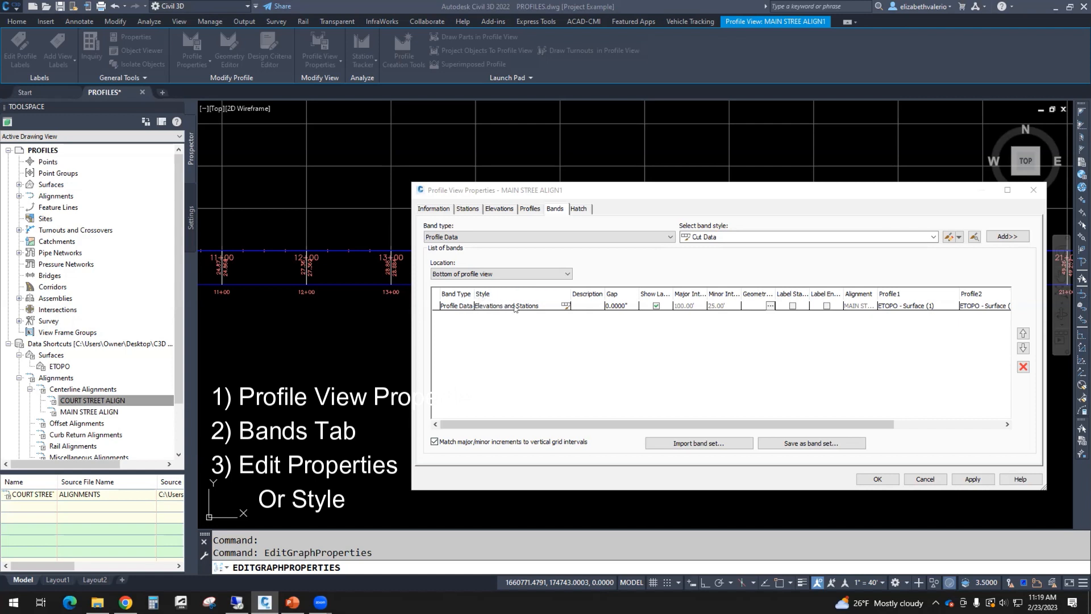
# Step: Edit the current style of the Elevations and Stations band from the Bands list
pyautogui.click(566, 305)
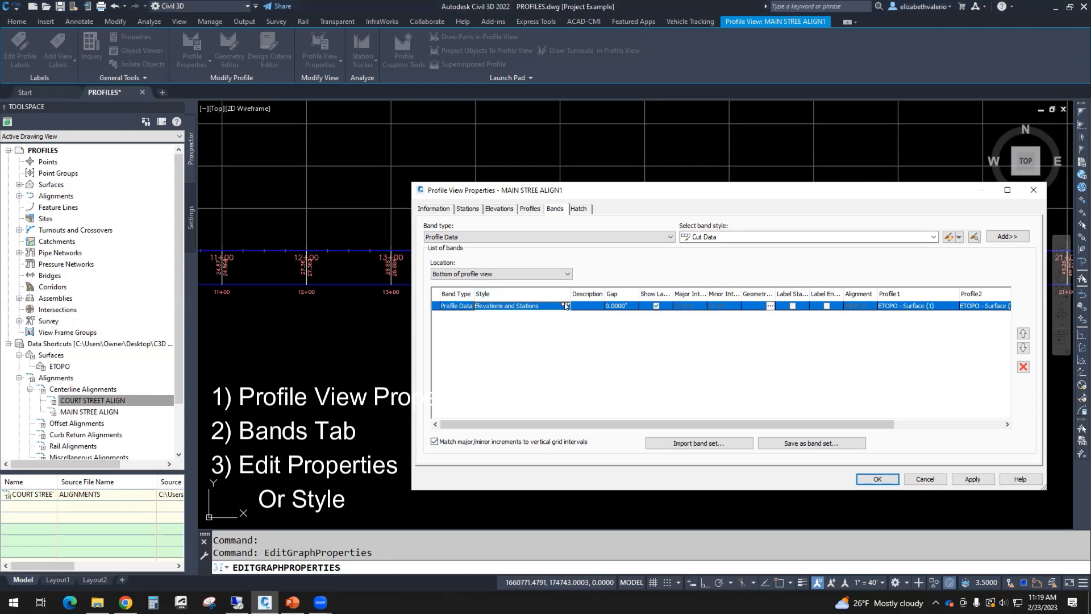
pyautogui.click(567, 306)
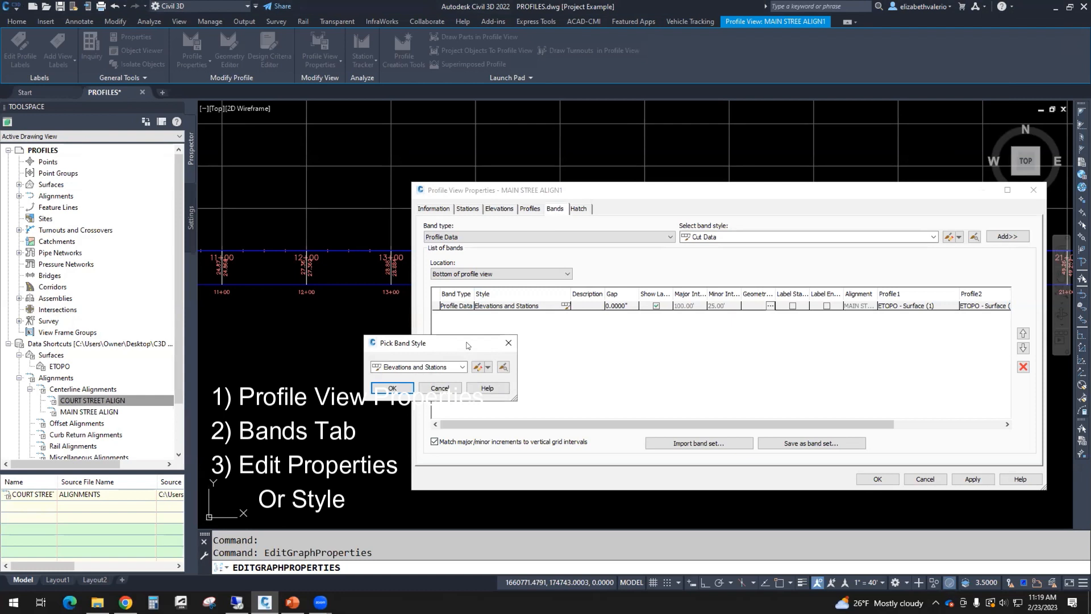
pyautogui.moveTo(448, 345); pyautogui.dragTo(448, 341)
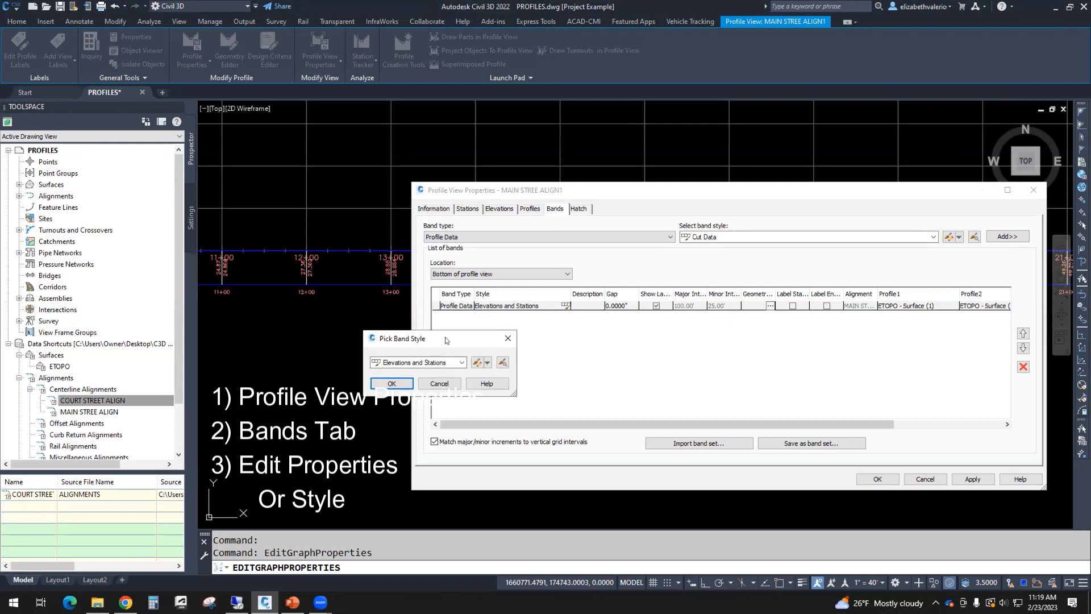
pyautogui.click(476, 363)
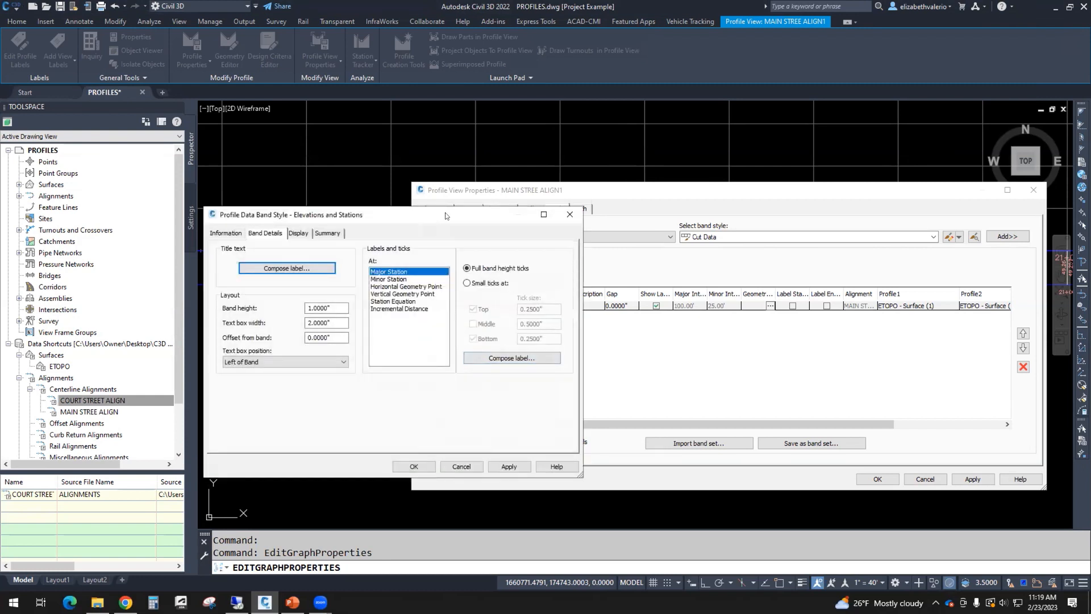
# Step: With Major Station selected in Band Details, launch the lower Compose label composer
pyautogui.moveTo(446, 215); pyautogui.dragTo(584, 260)
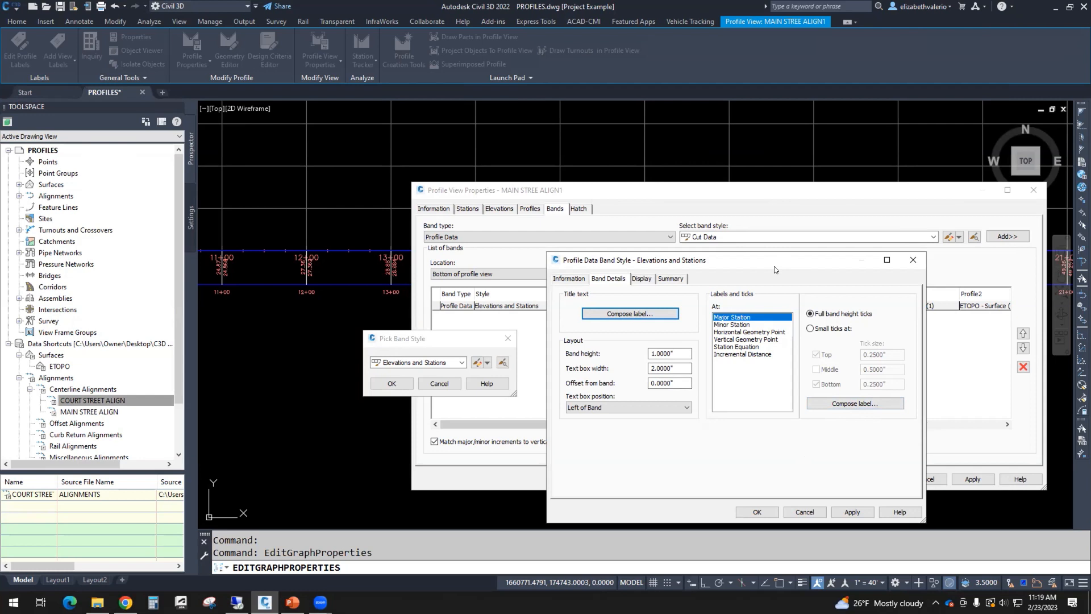
pyautogui.moveTo(775, 266); pyautogui.dragTo(817, 275)
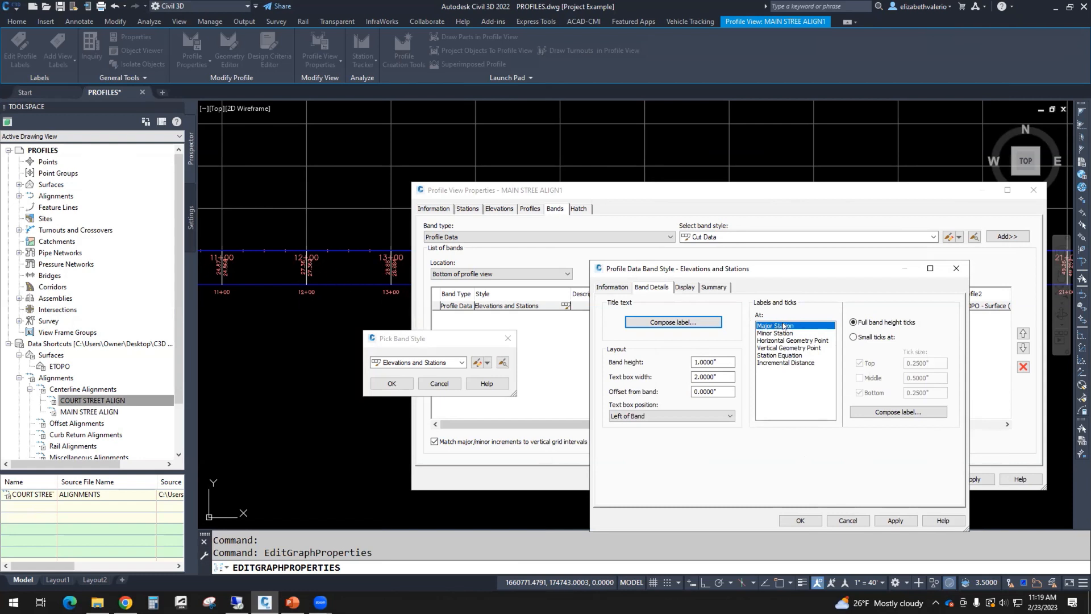
pyautogui.click(899, 412)
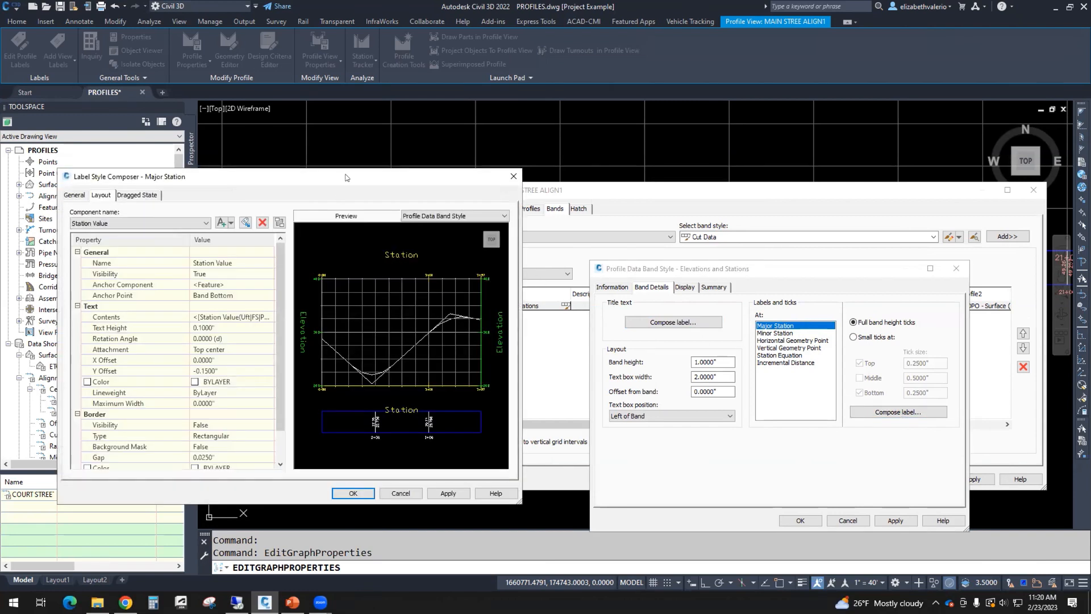
# Step: Set the Station Value component's Visibility to False
pyautogui.moveTo(345, 177); pyautogui.dragTo(737, 117)
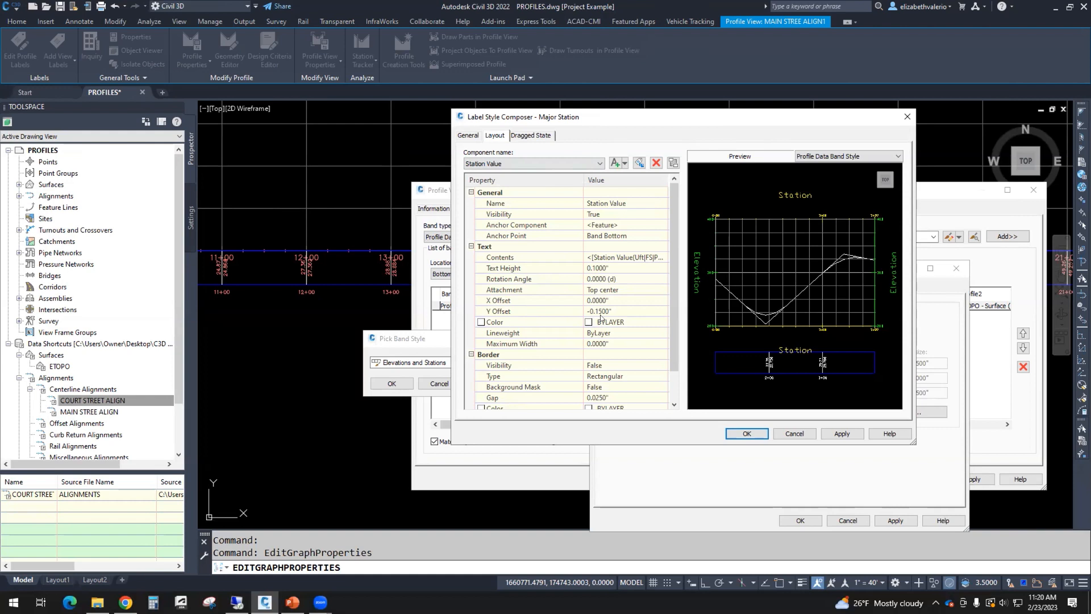
pyautogui.click(519, 164)
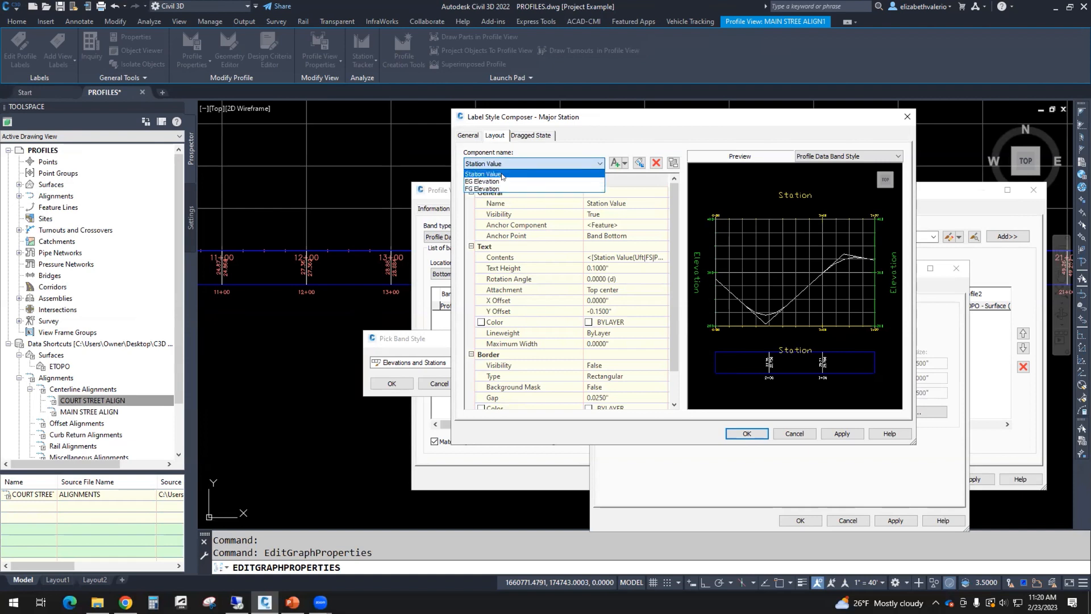
pyautogui.click(502, 174)
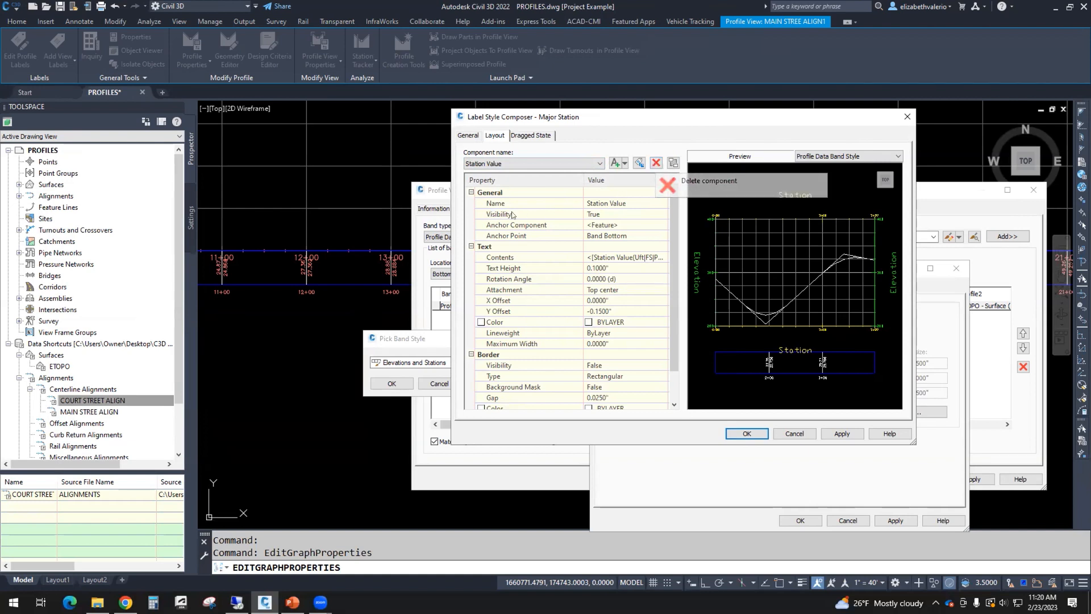
pyautogui.click(606, 215)
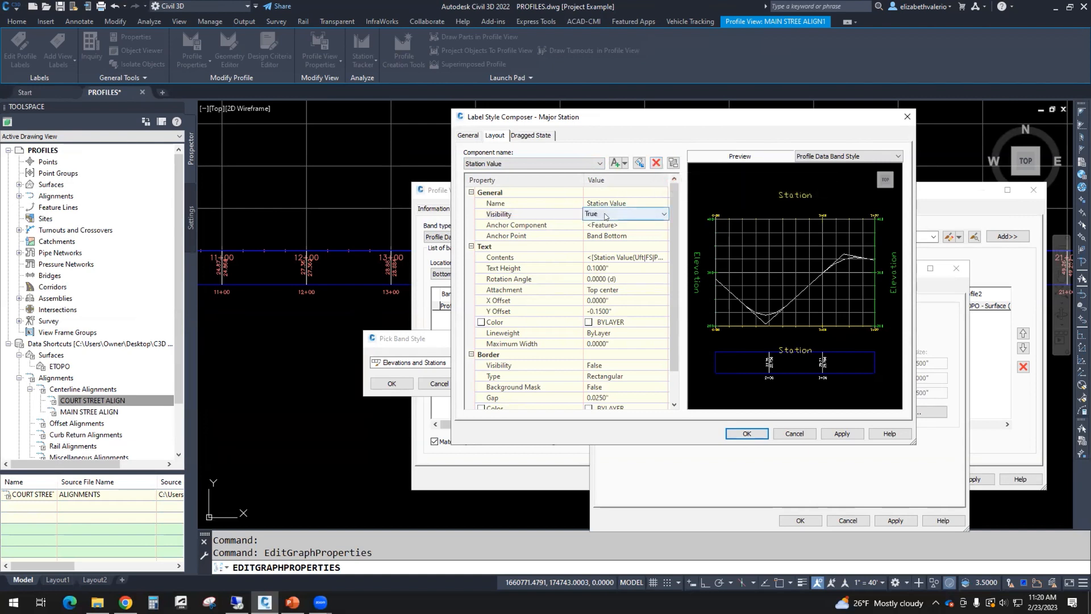
pyautogui.click(606, 215)
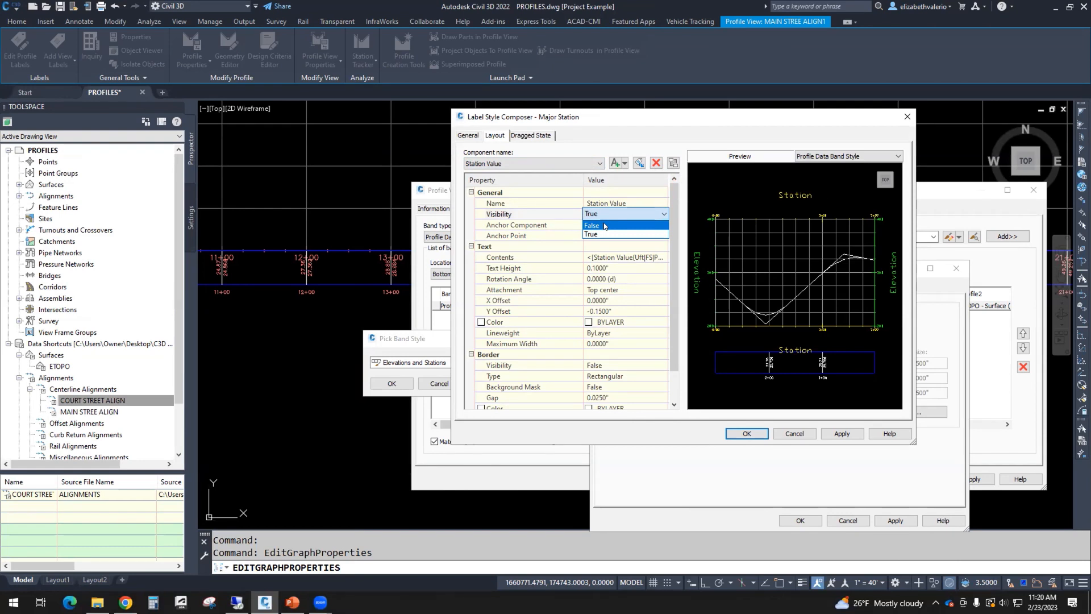
pyautogui.click(604, 226)
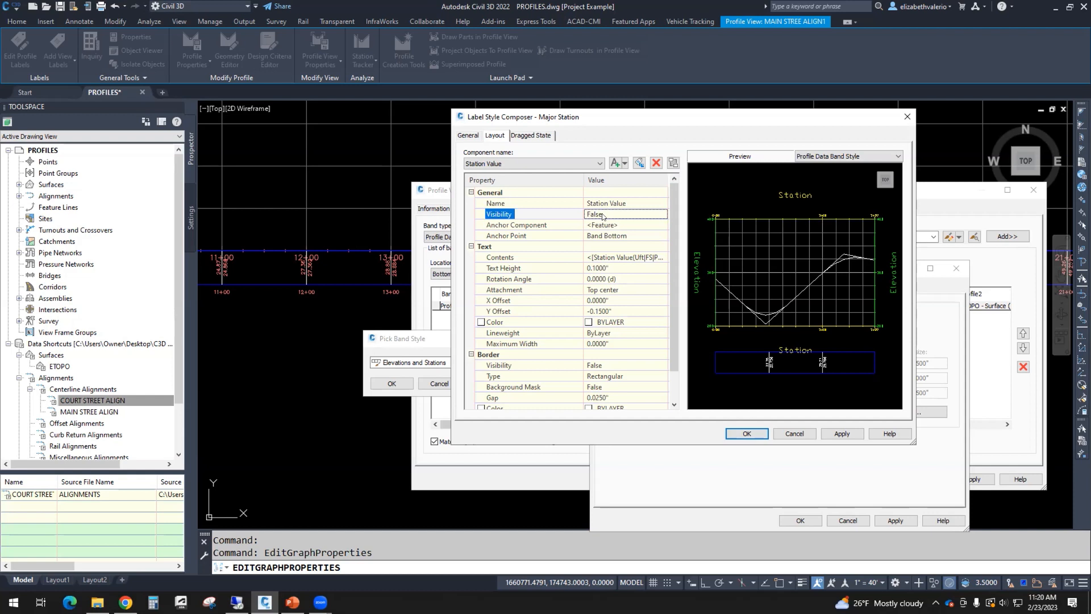
pyautogui.scroll(3, 768, 344)
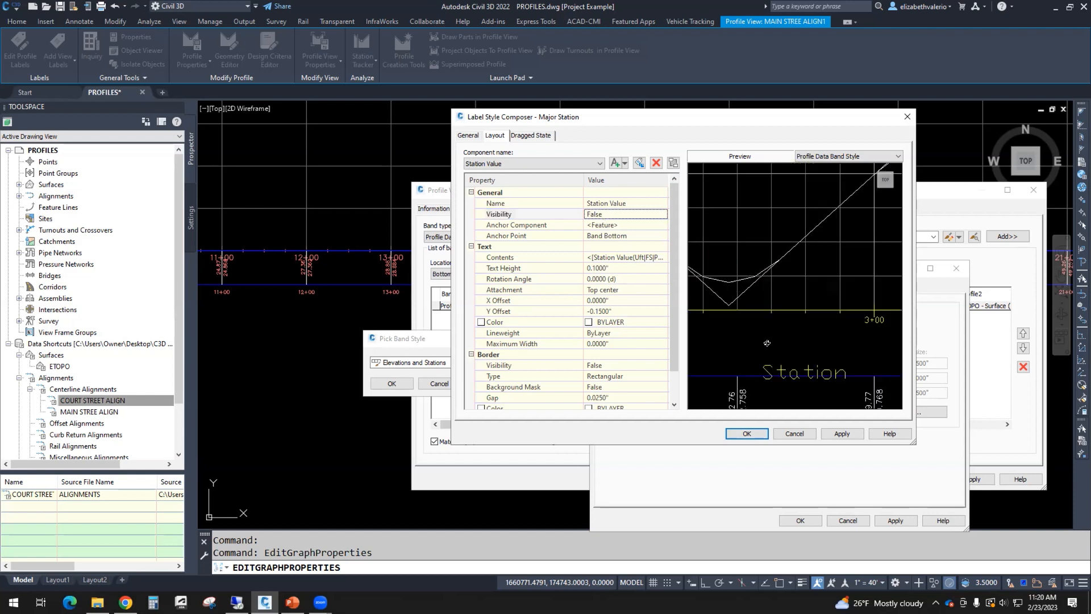
pyautogui.scroll(5, 799, 267)
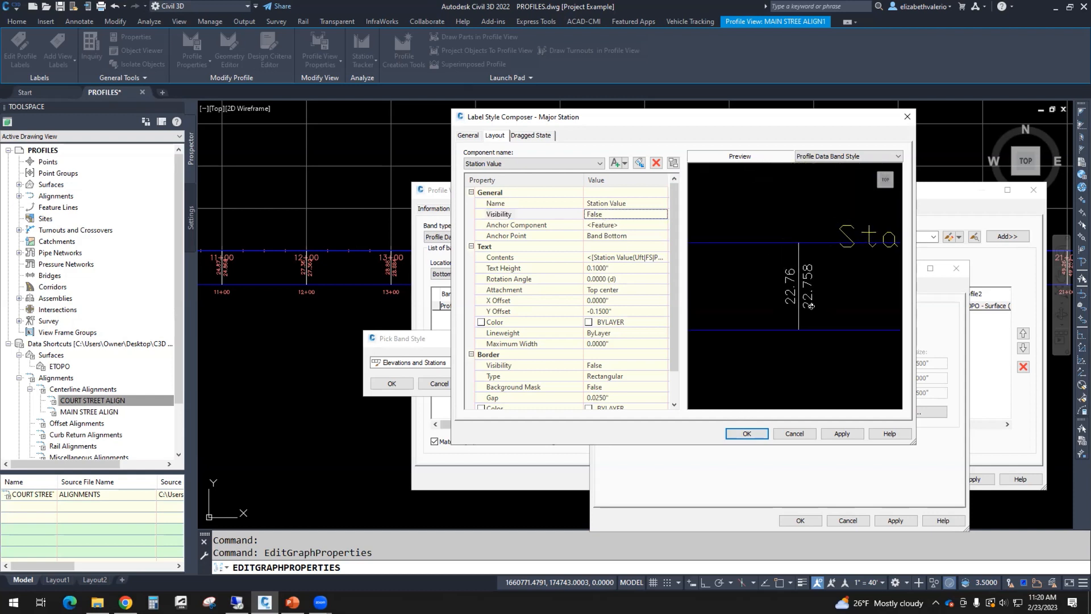
pyautogui.moveTo(819, 316); pyautogui.dragTo(790, 299, button='middle')
# Step: Show Station Value briefly to compare the preview, then set it back to hidden
pyautogui.click(611, 213)
pyautogui.click(604, 215)
pyautogui.click(592, 235)
pyautogui.click(611, 214)
pyautogui.click(611, 214)
pyautogui.click(594, 225)
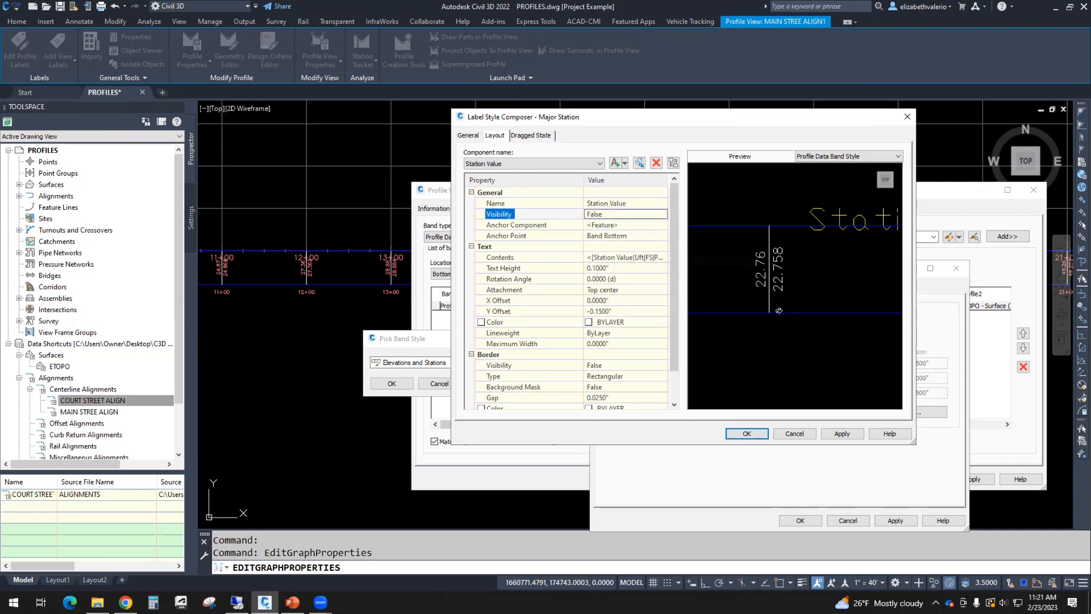
pyautogui.moveTo(764, 336); pyautogui.dragTo(770, 330, button='middle')
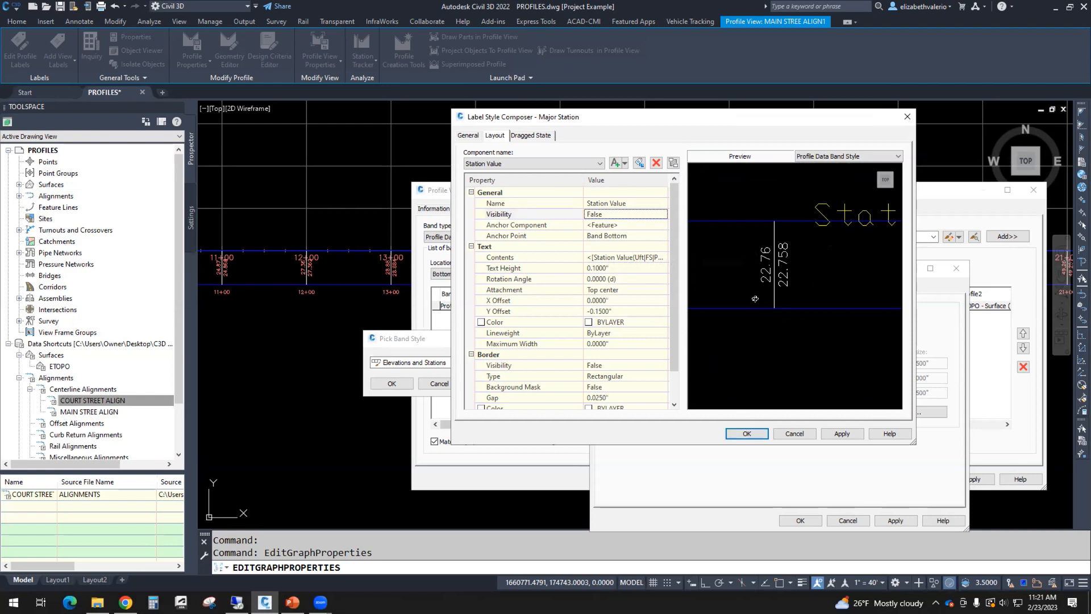
# Step: Switch to the EG Elevation component and select its Contents property
pyautogui.click(548, 163)
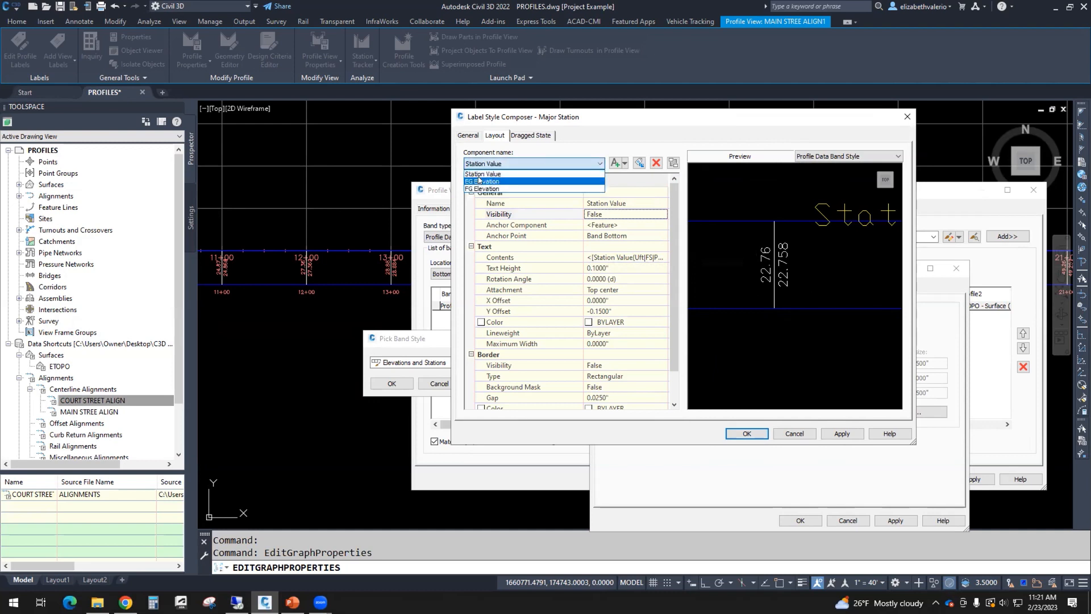
pyautogui.click(479, 181)
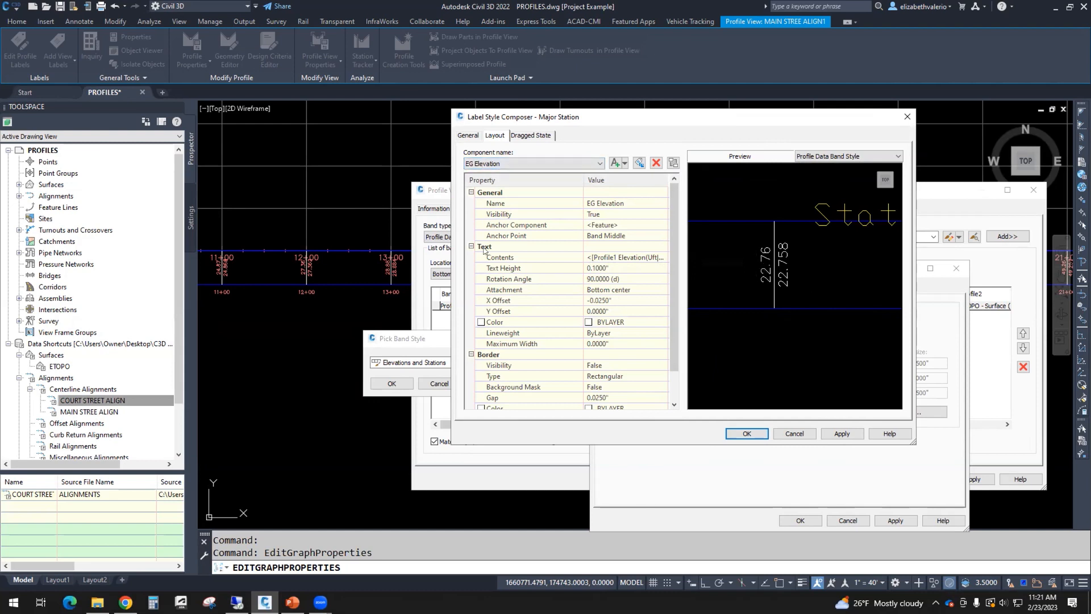
pyautogui.click(606, 260)
pyautogui.click(608, 260)
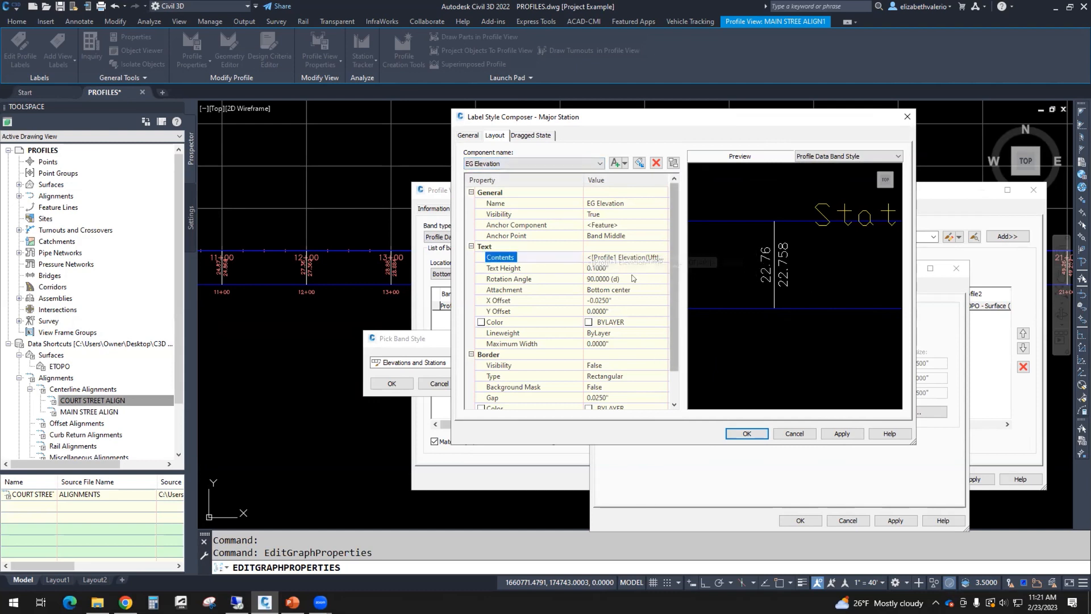
# Step: Prefix the Profile1 Elevation field with 'EG' in the Text Component Editor, previewing EG 22.76
pyautogui.click(662, 258)
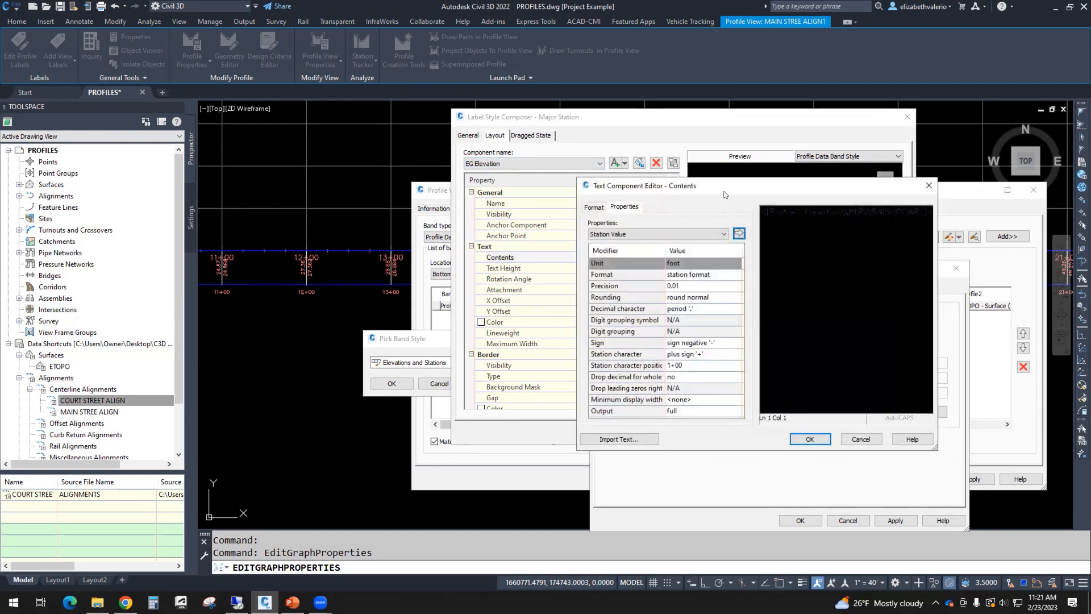
pyautogui.moveTo(688, 187); pyautogui.dragTo(338, 238)
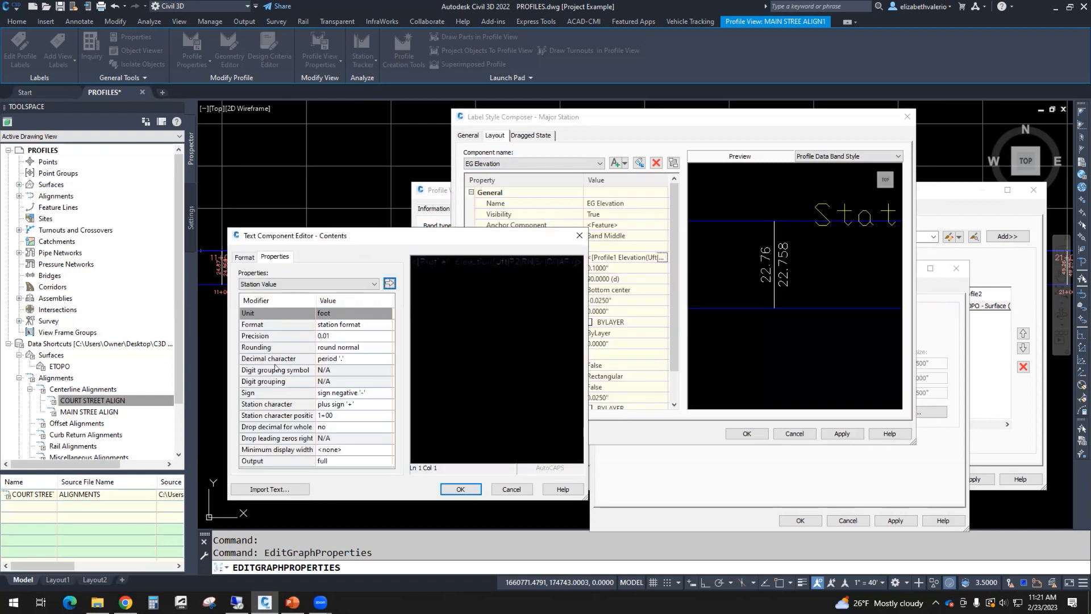
pyautogui.click(477, 263)
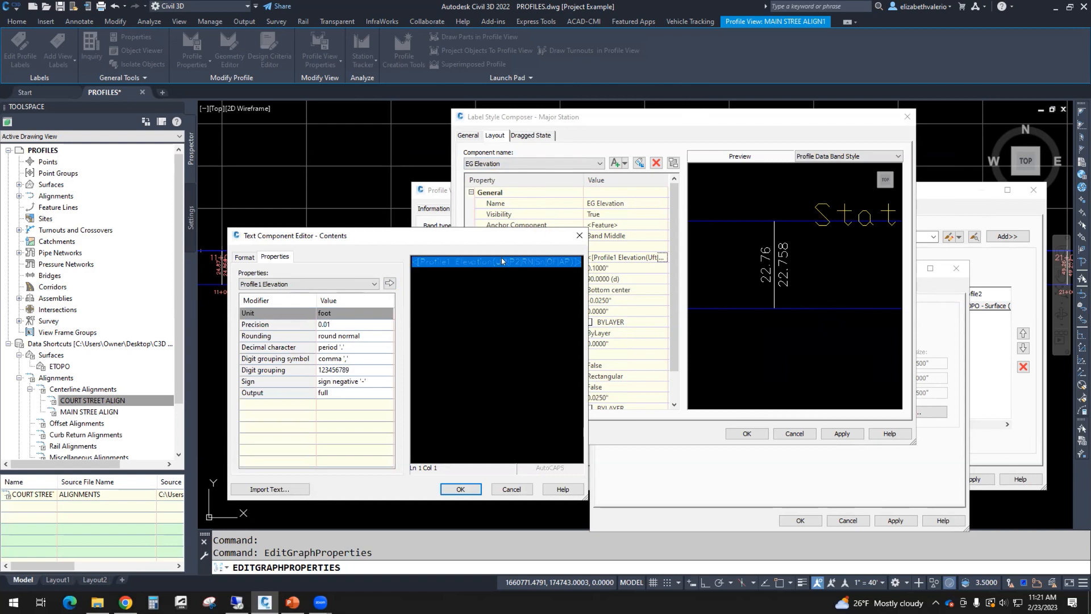
pyautogui.click(411, 262)
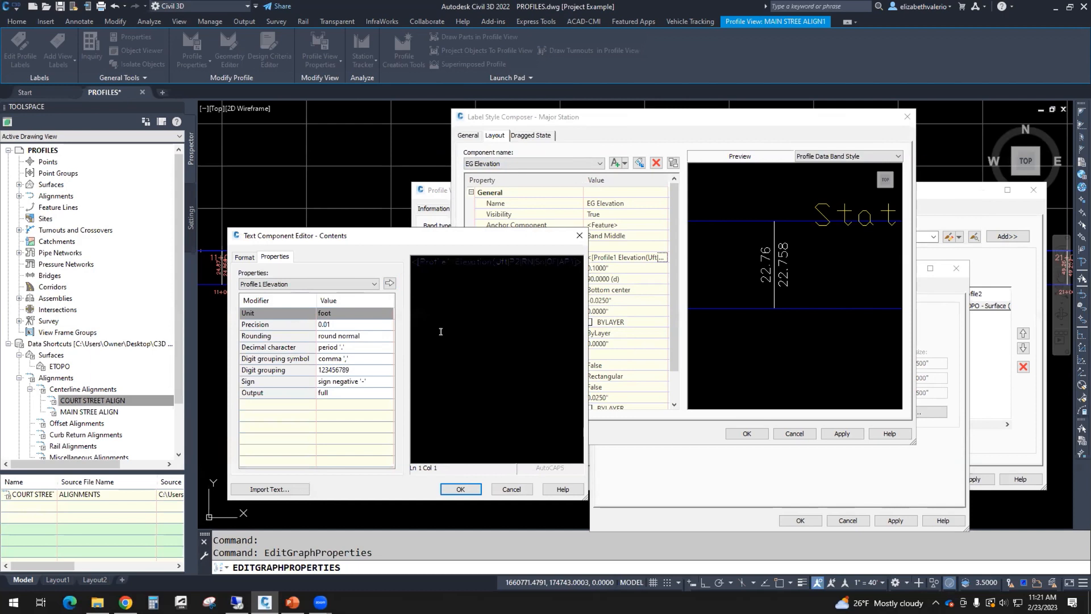
pyautogui.write('EG')
pyautogui.hotkey('ctrl', 'a')
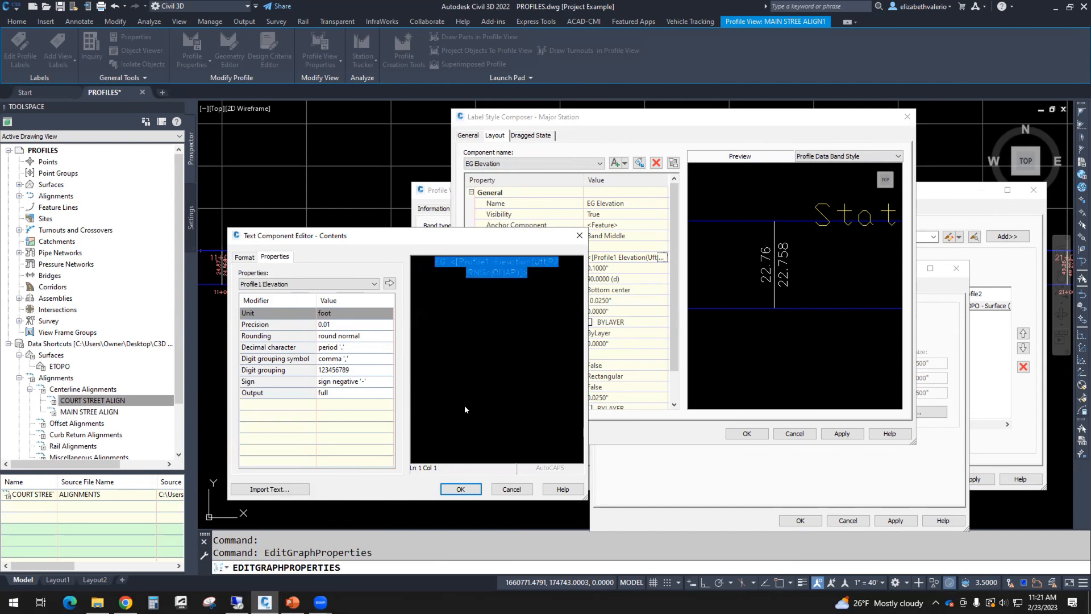
pyautogui.click(467, 490)
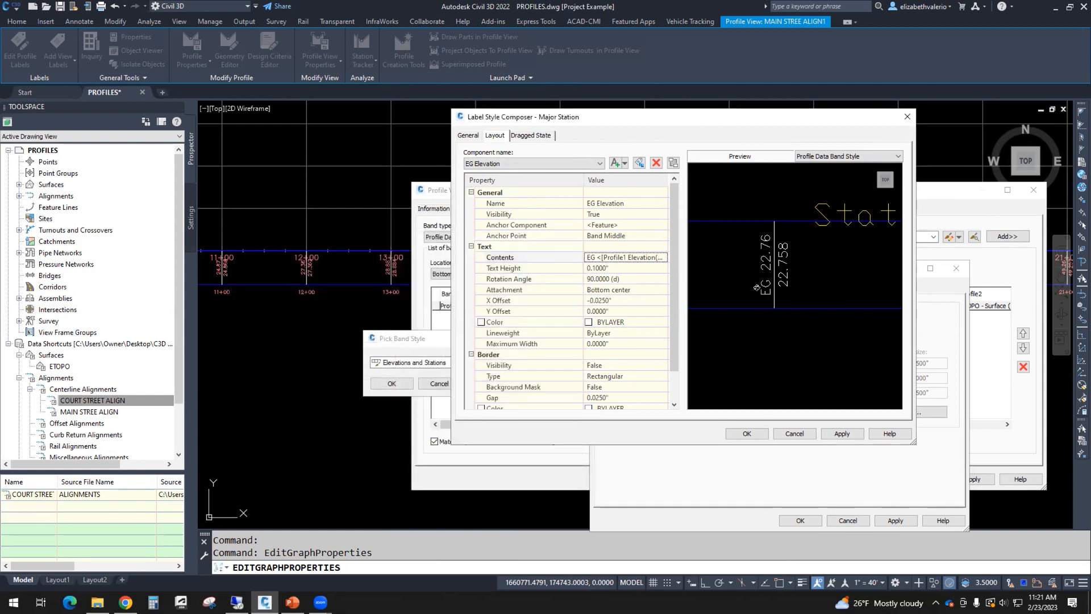
# Step: Switch to the FG Elevation component and set its Profile2 Elevation precision to 0.01
pyautogui.click(488, 163)
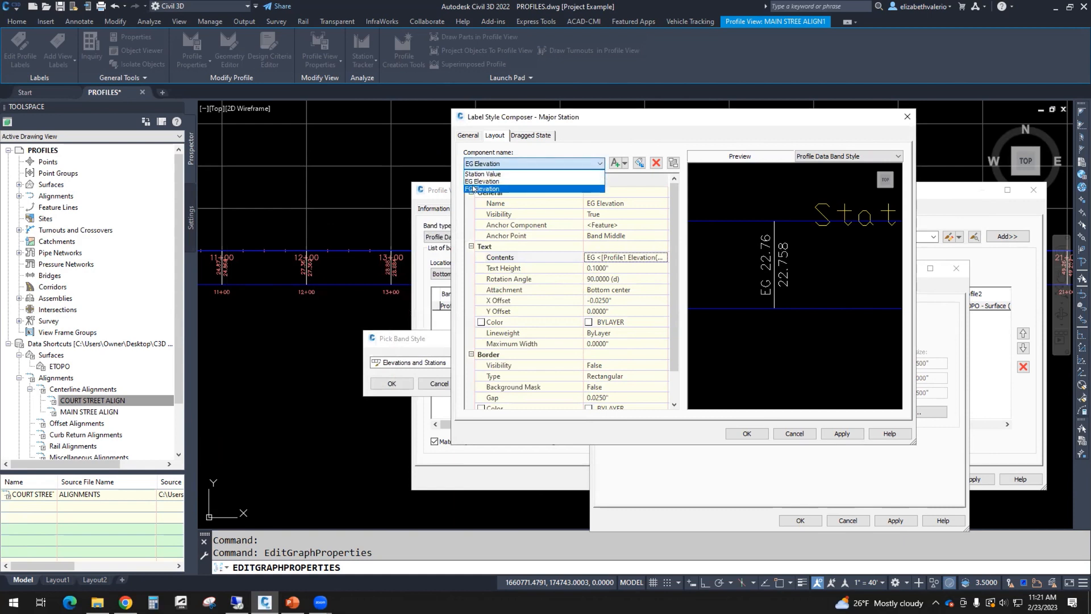
pyautogui.click(473, 189)
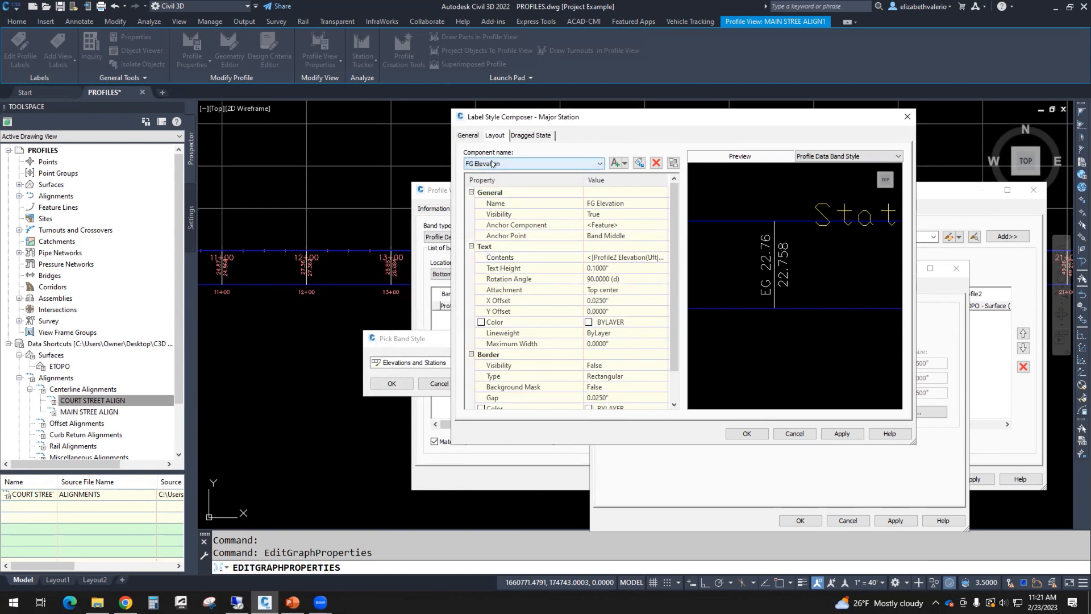
pyautogui.click(500, 258)
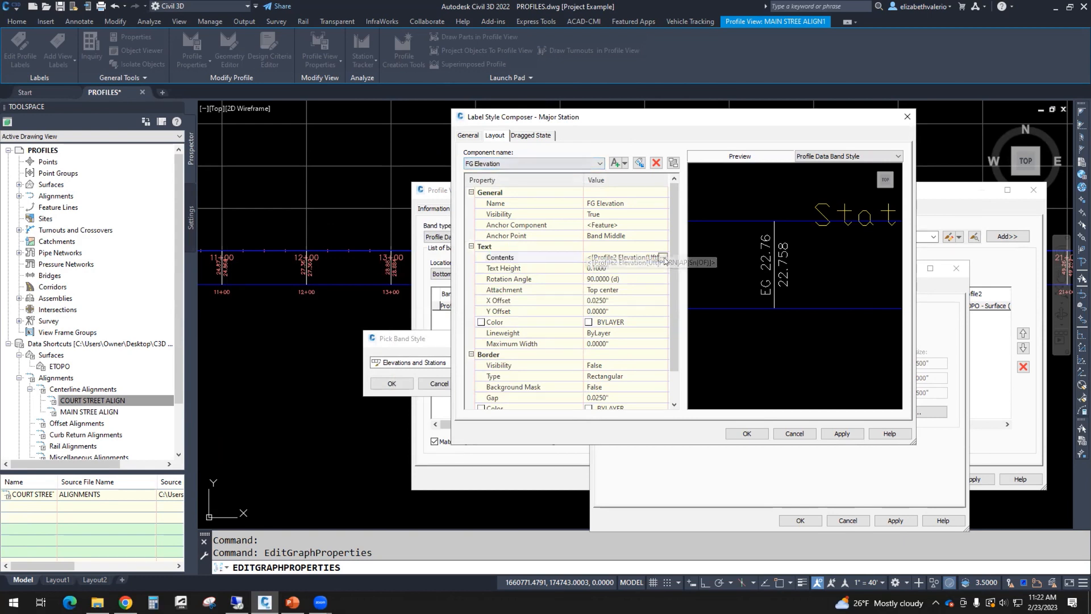
pyautogui.click(663, 258)
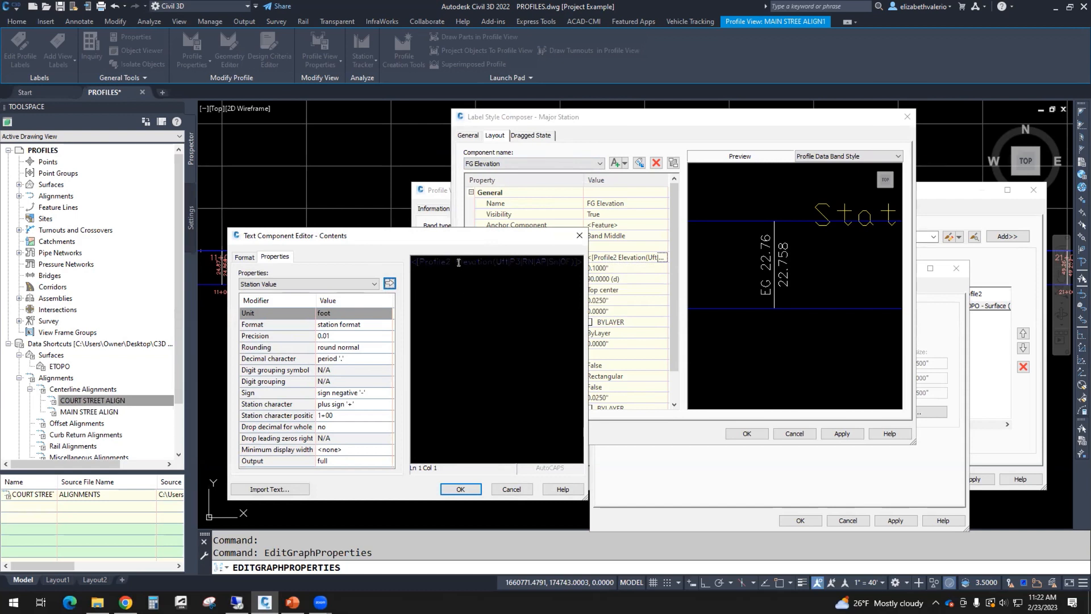
pyautogui.click(493, 260)
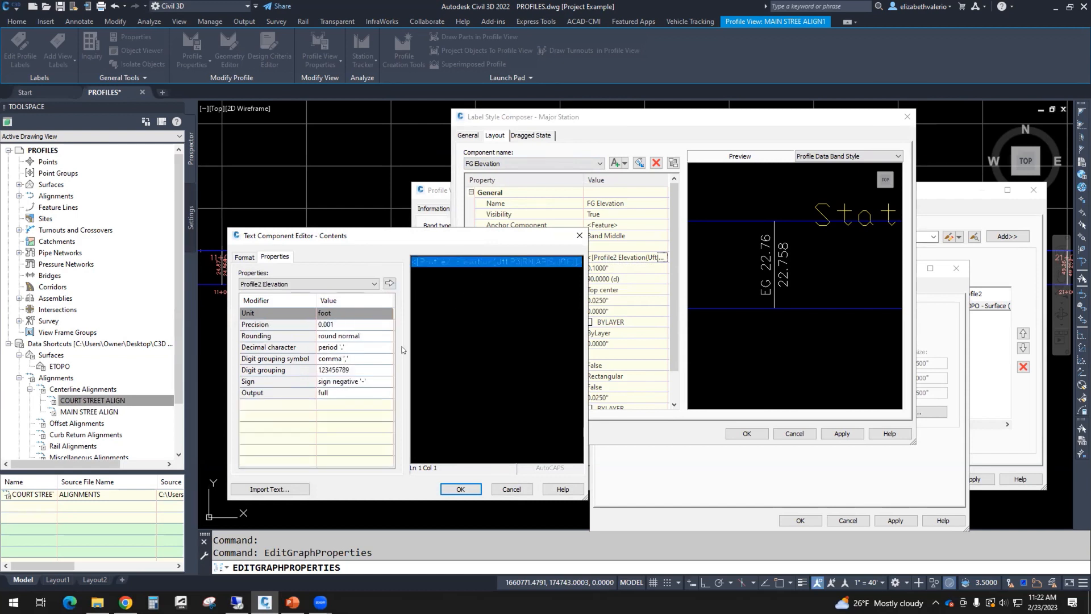
pyautogui.click(335, 323)
pyautogui.click(336, 323)
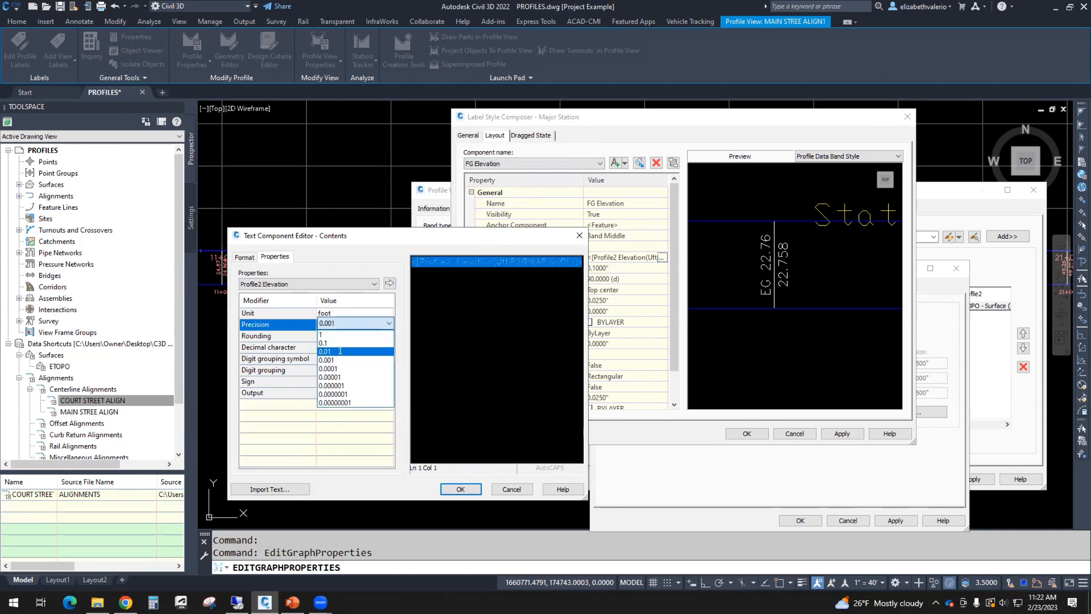
pyautogui.click(340, 351)
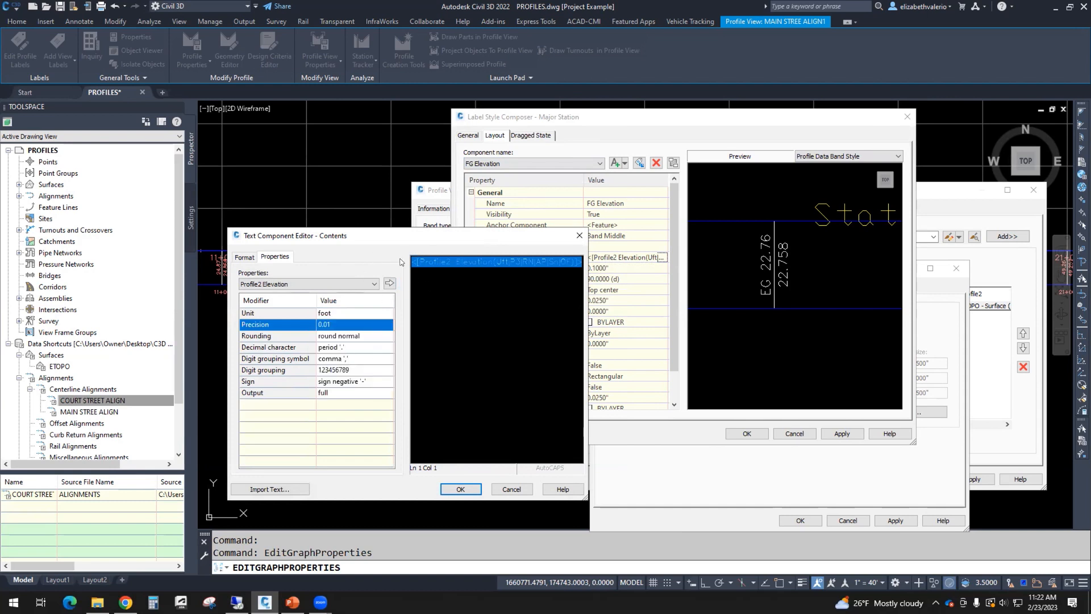
pyautogui.click(390, 283)
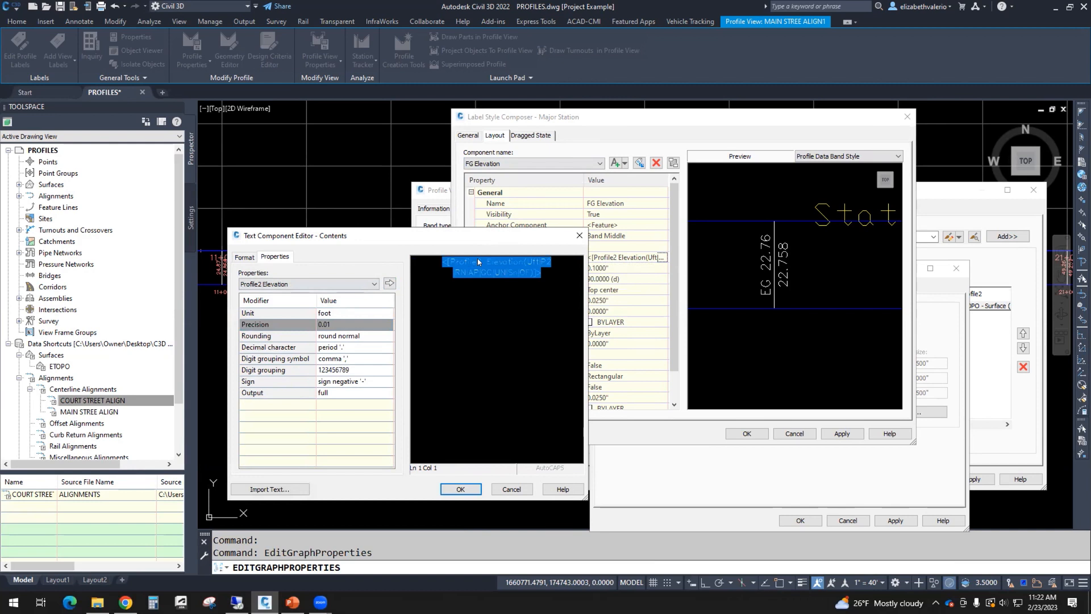
# Step: Type 'FG' before the Profile2 Elevation field and accept the contents
pyautogui.click(432, 263)
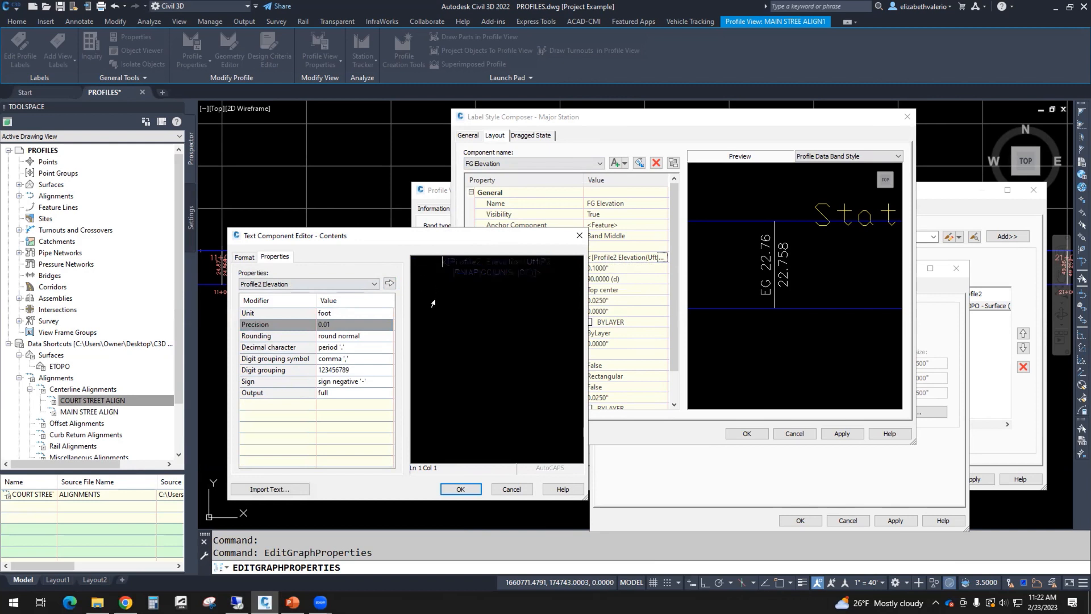
pyautogui.write('FG')
pyautogui.moveTo(554, 277); pyautogui.dragTo(419, 254)
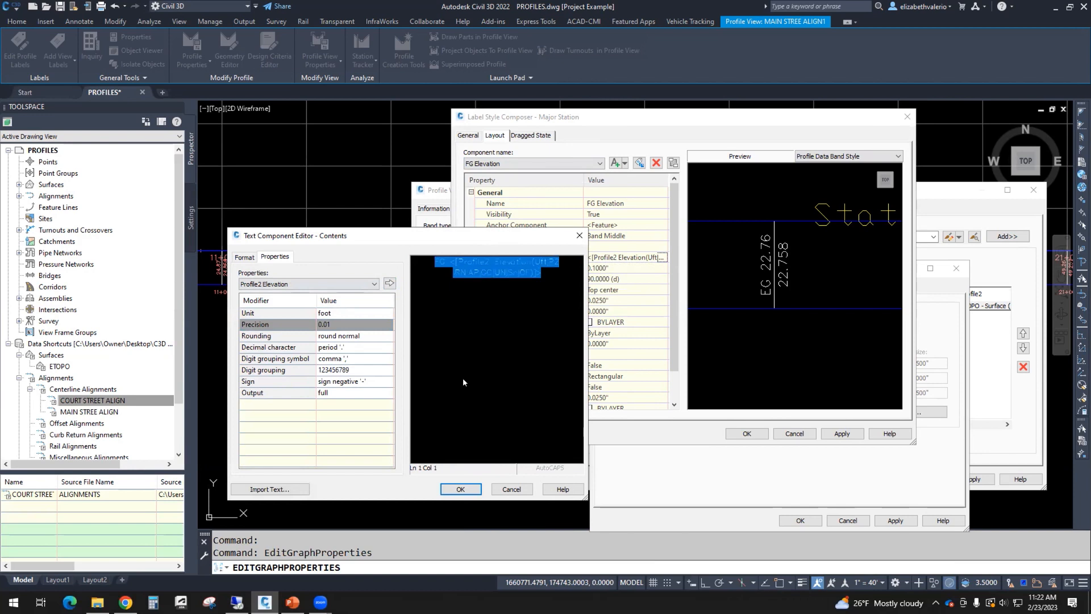
pyautogui.click(460, 489)
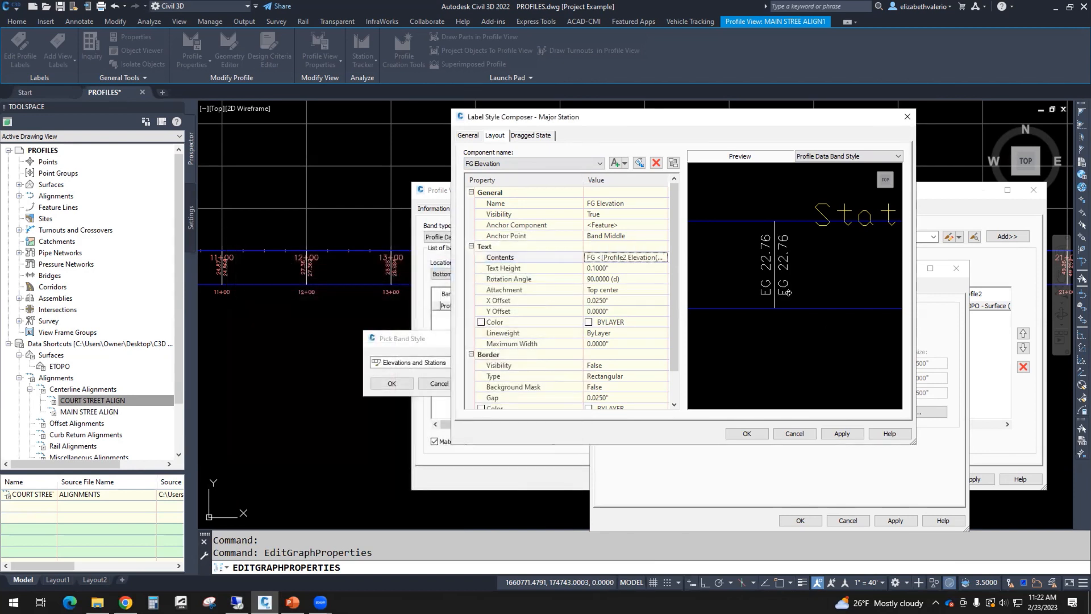
# Step: Accept the label composer, band style and Profile View Properties so stations show EG and FG elevations
pyautogui.click(845, 434)
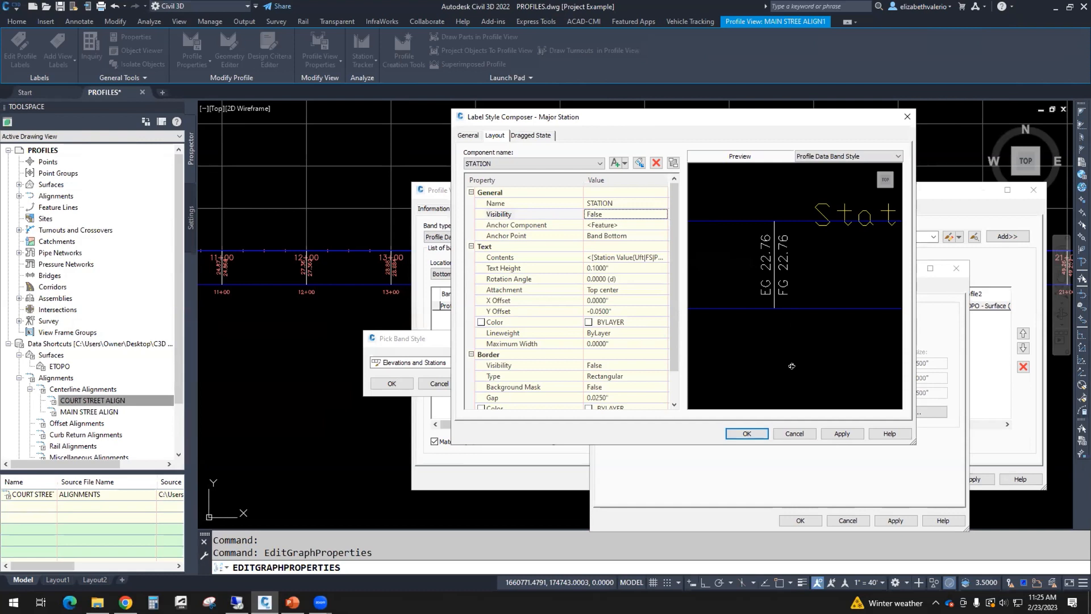
pyautogui.click(748, 439)
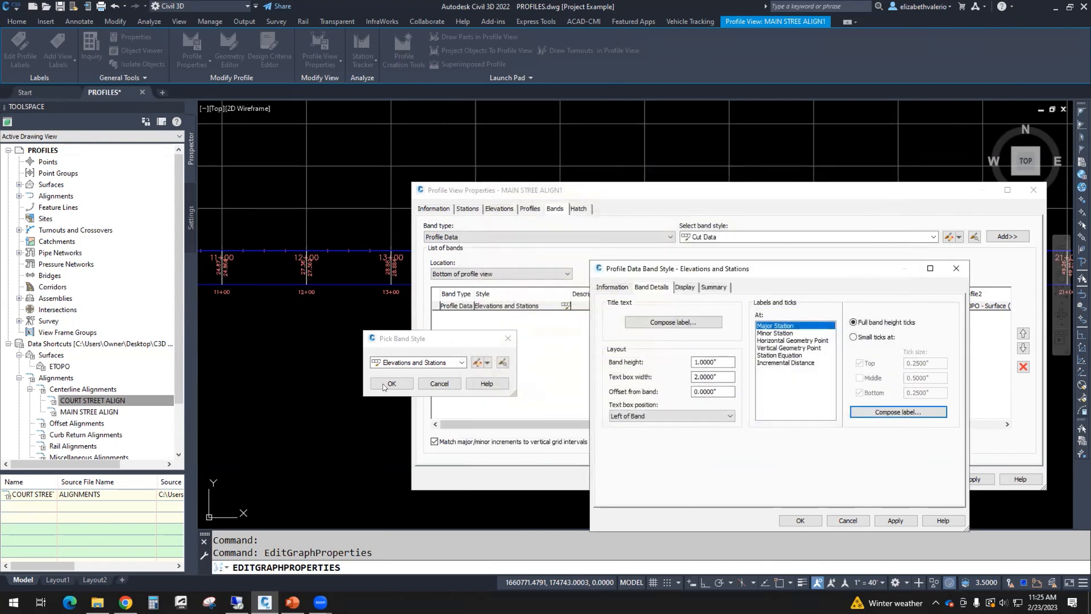
pyautogui.click(802, 520)
pyautogui.click(391, 384)
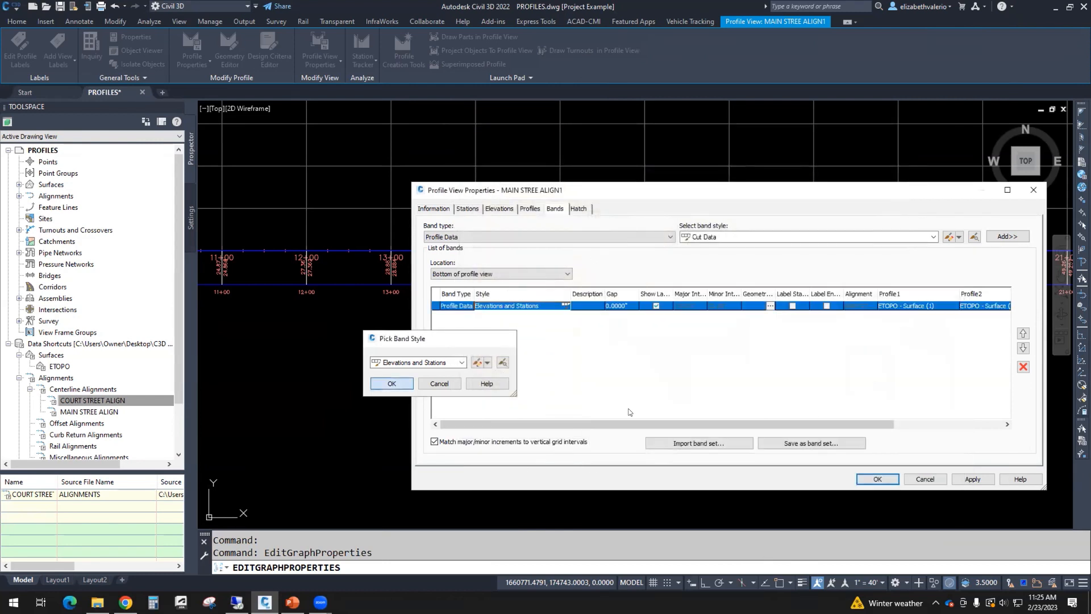
pyautogui.click(877, 479)
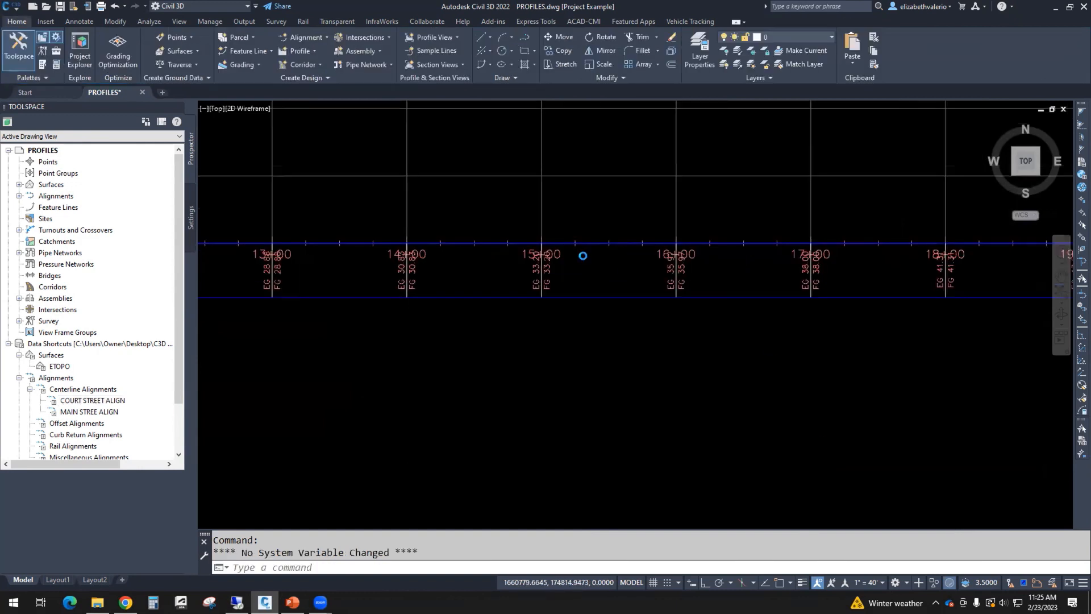
pyautogui.scroll(5, 585, 257)
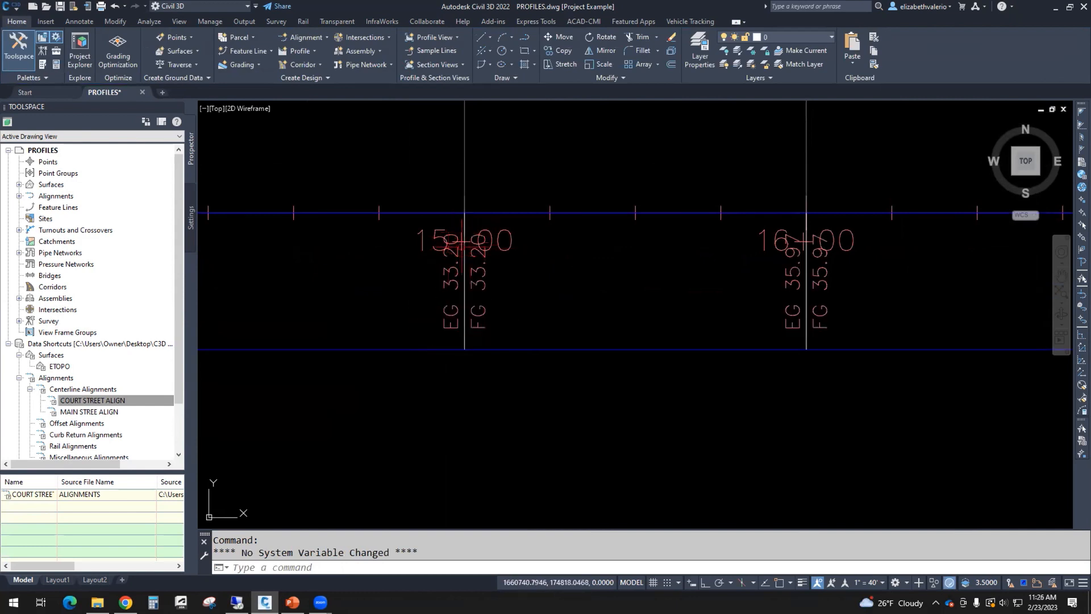
pyautogui.scroll(-2, 638, 358)
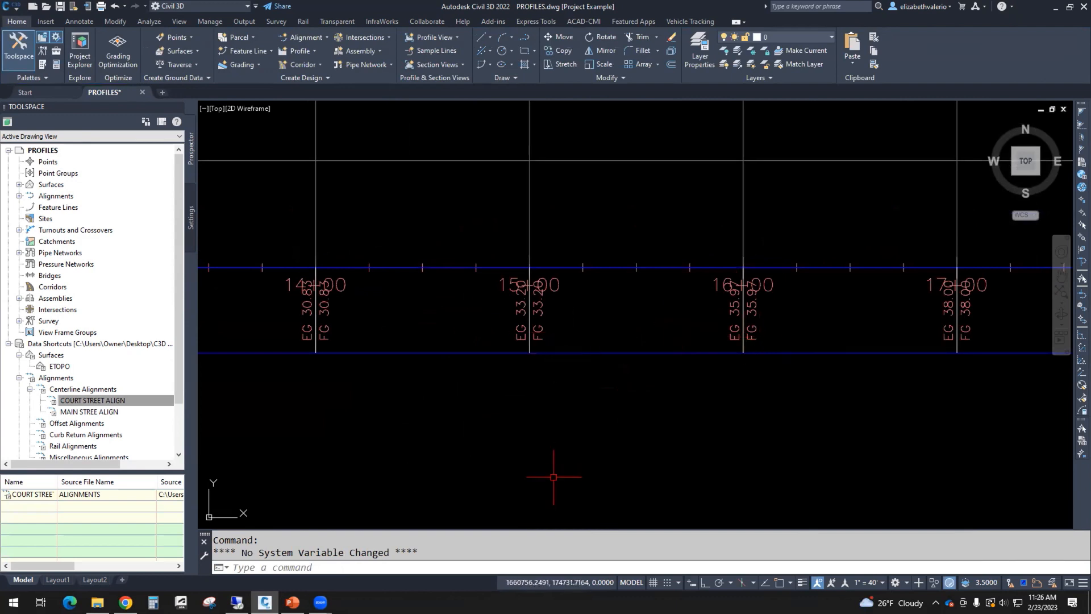
pyautogui.scroll(-2, 563, 312)
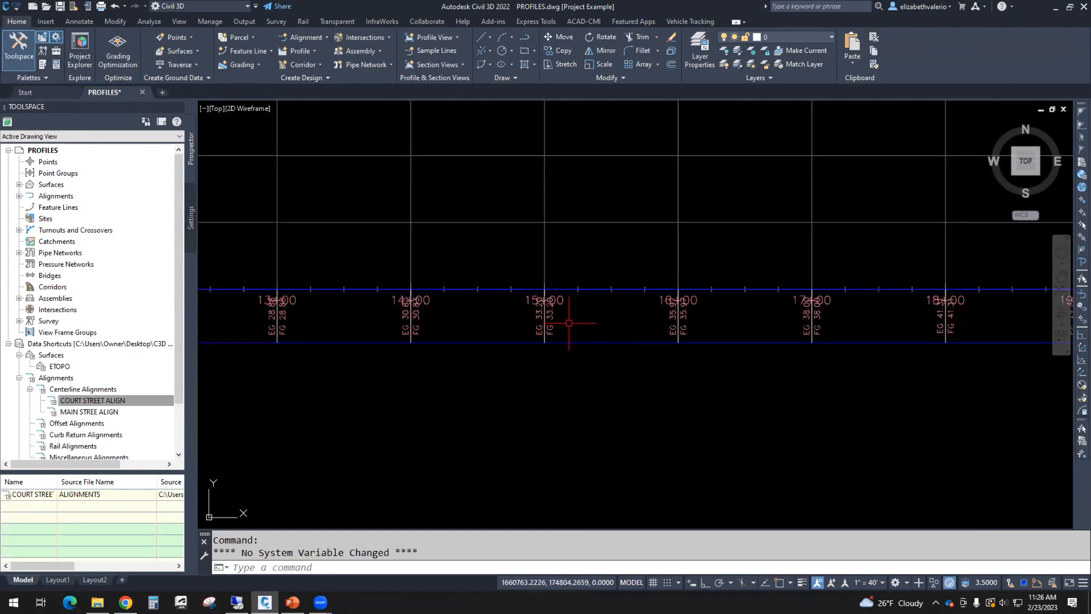
pyautogui.click(459, 284)
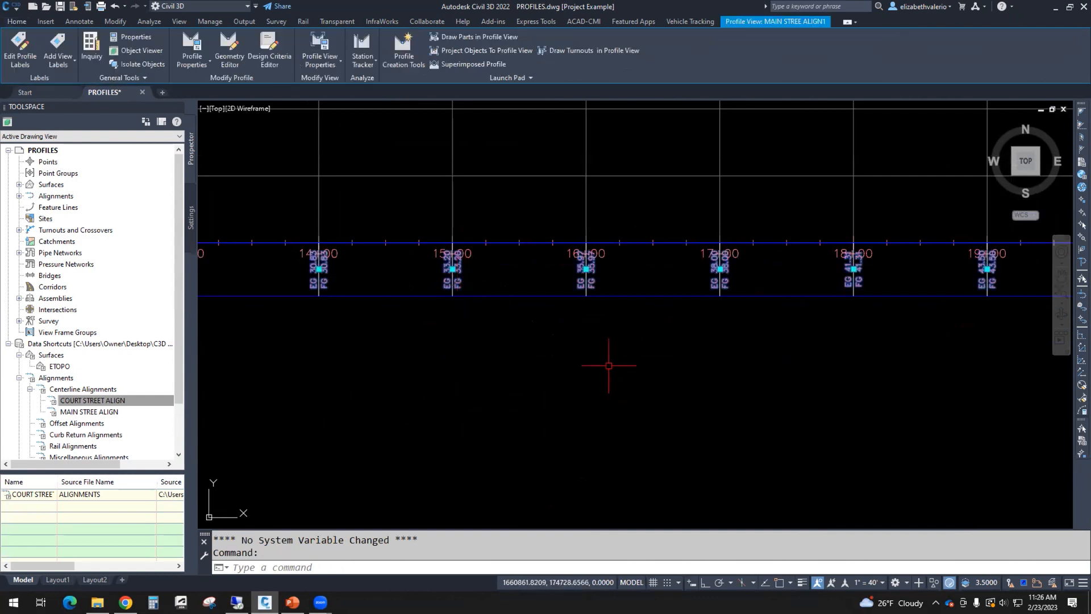
# Step: Set the Profile Data band's Gap to 0.5 in Profile View Properties
pyautogui.rightClick(521, 335)
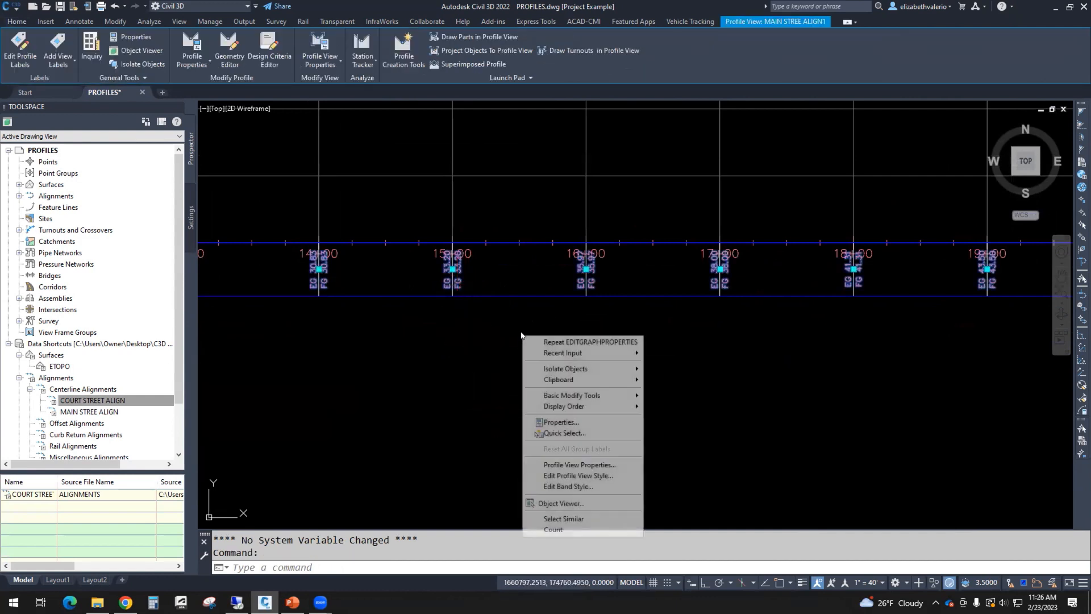
pyautogui.click(606, 466)
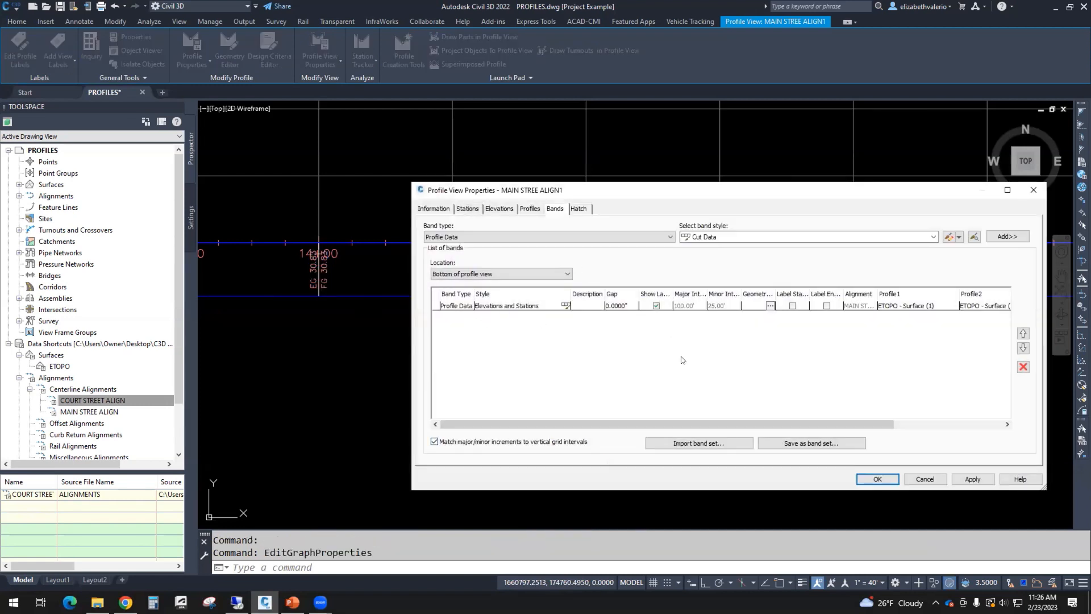
pyautogui.click(614, 307)
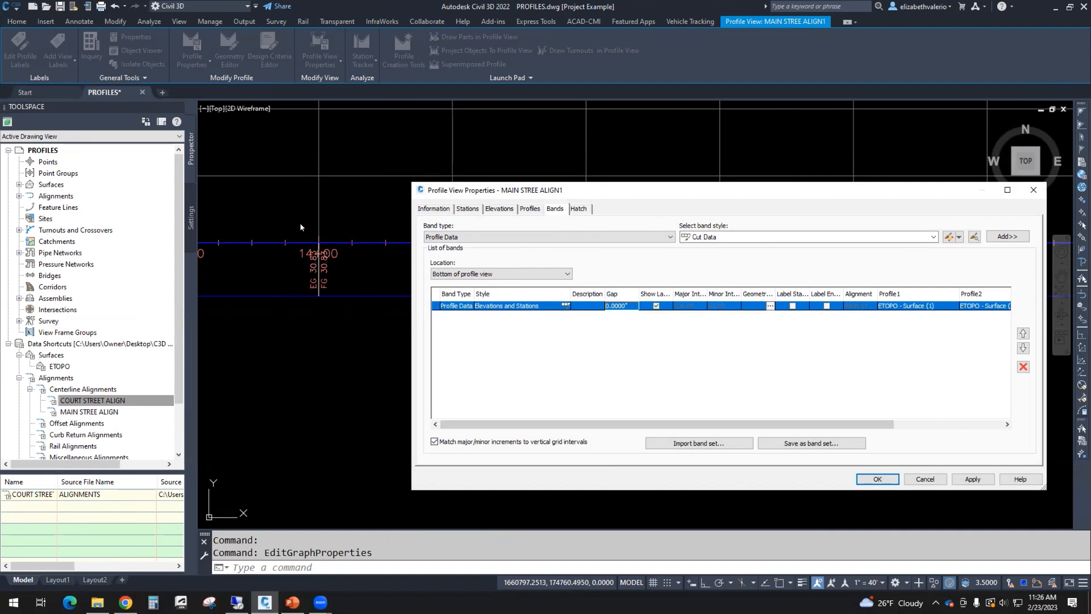
pyautogui.click(622, 306)
pyautogui.write('.5')
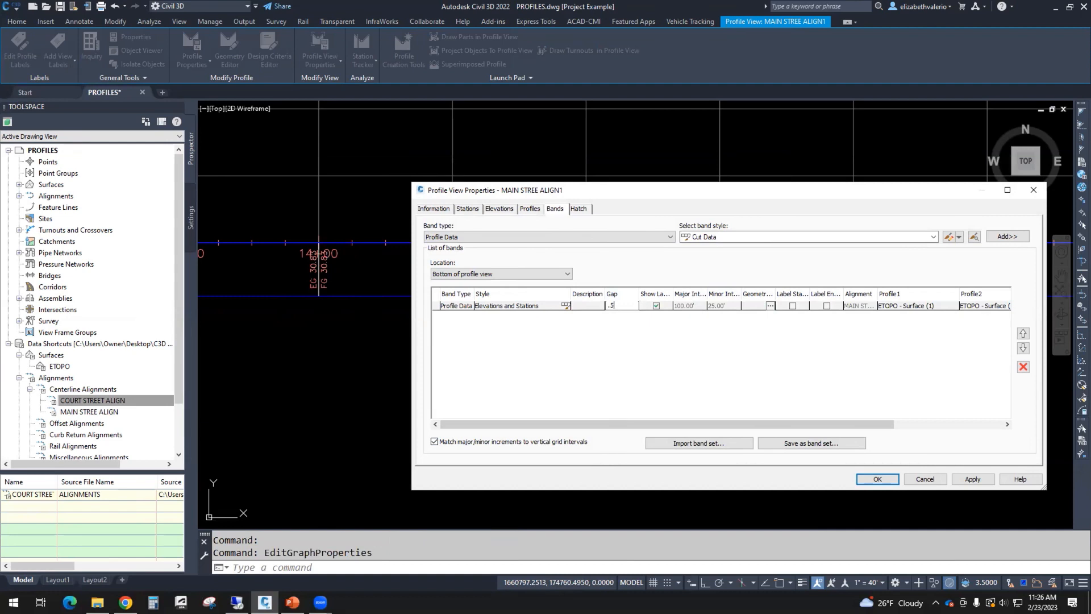
pyautogui.click(876, 479)
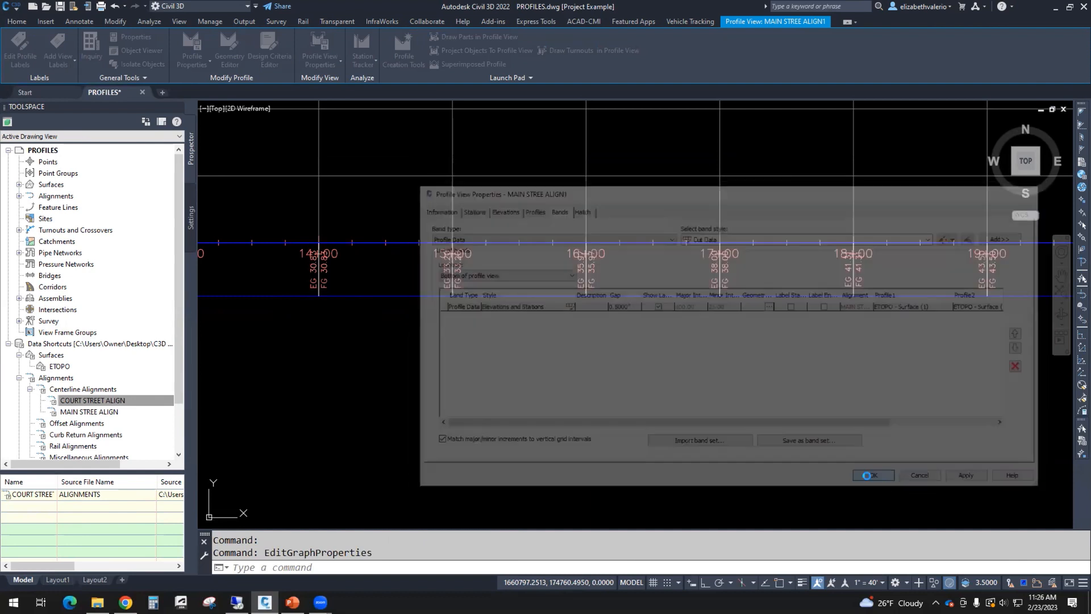
pyautogui.moveTo(703, 408); pyautogui.dragTo(743, 426, button='middle')
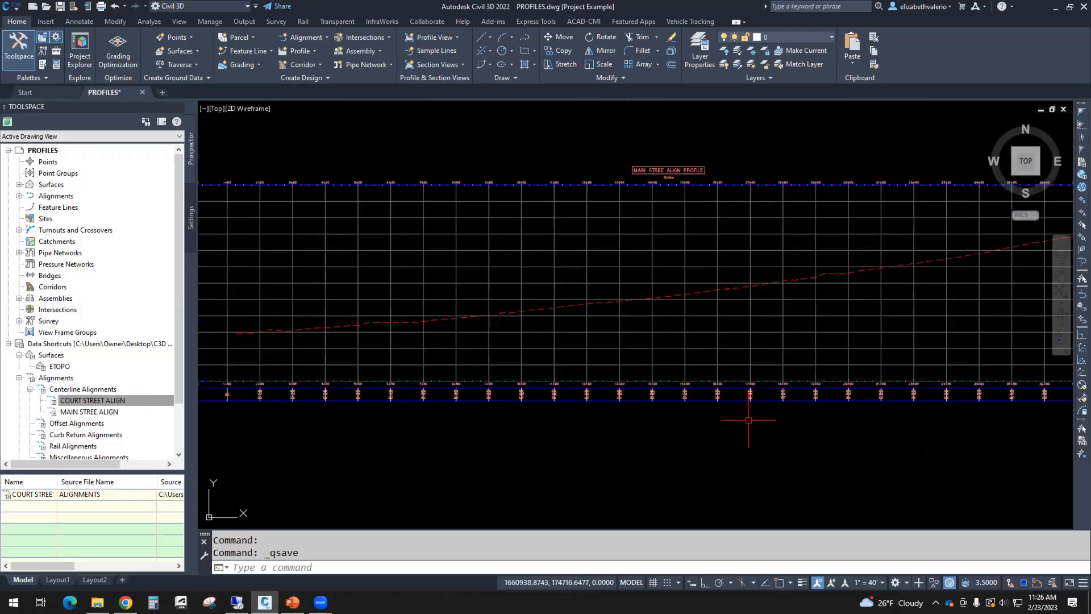
pyautogui.scroll(-5, 743, 420)
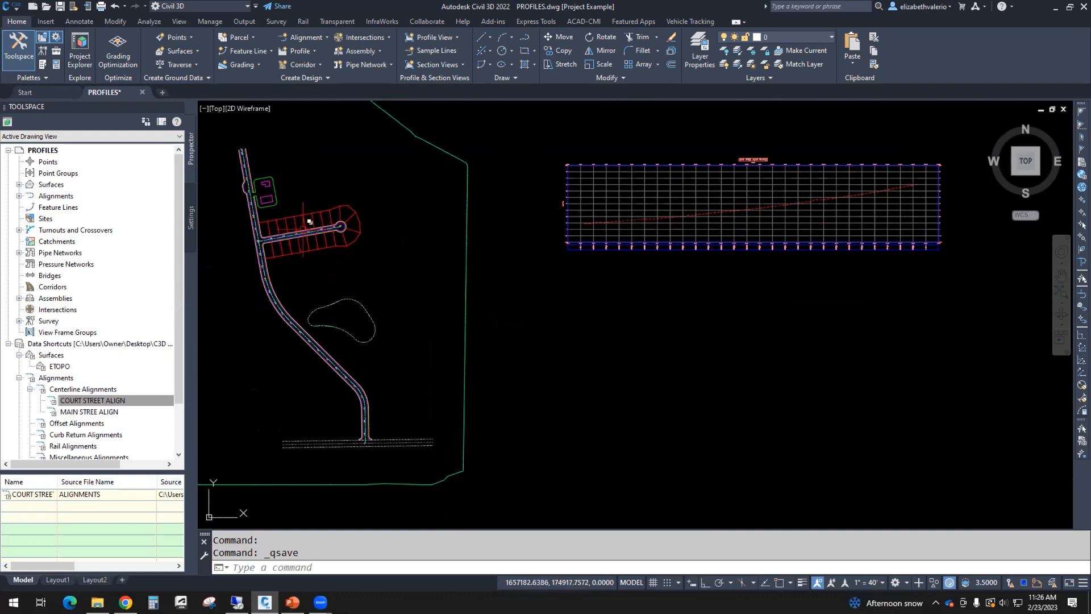
# Step: Frame the site plan and MAIN STREET profile grid, then open the Home tab's Profile dropdown
pyautogui.scroll(5, 309, 226)
pyautogui.scroll(5, 401, 268)
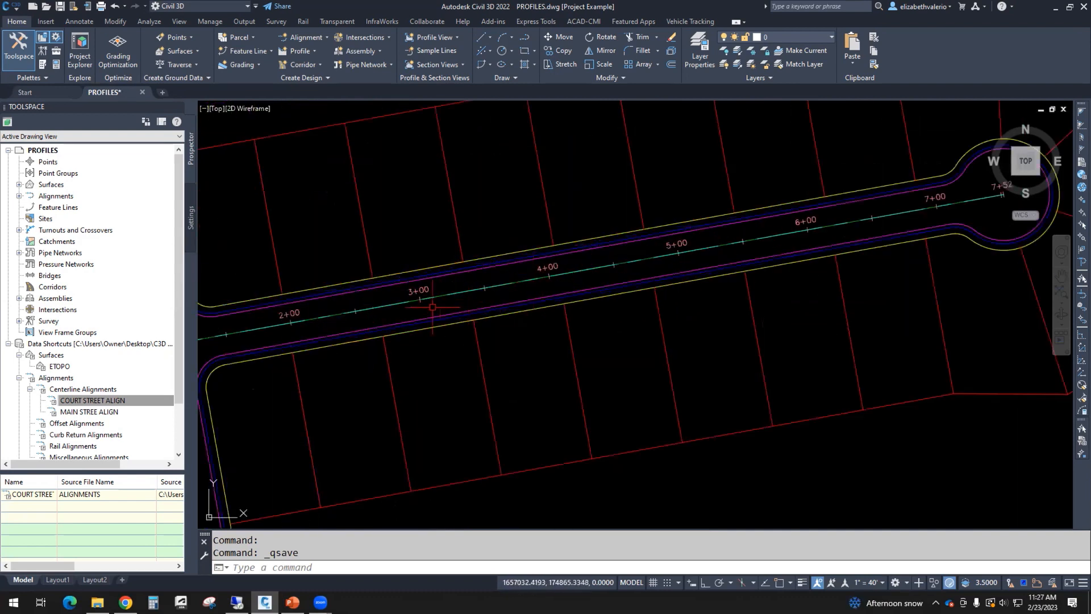
pyautogui.scroll(-8, 594, 274)
pyautogui.moveTo(666, 326); pyautogui.dragTo(287, 308, button='middle')
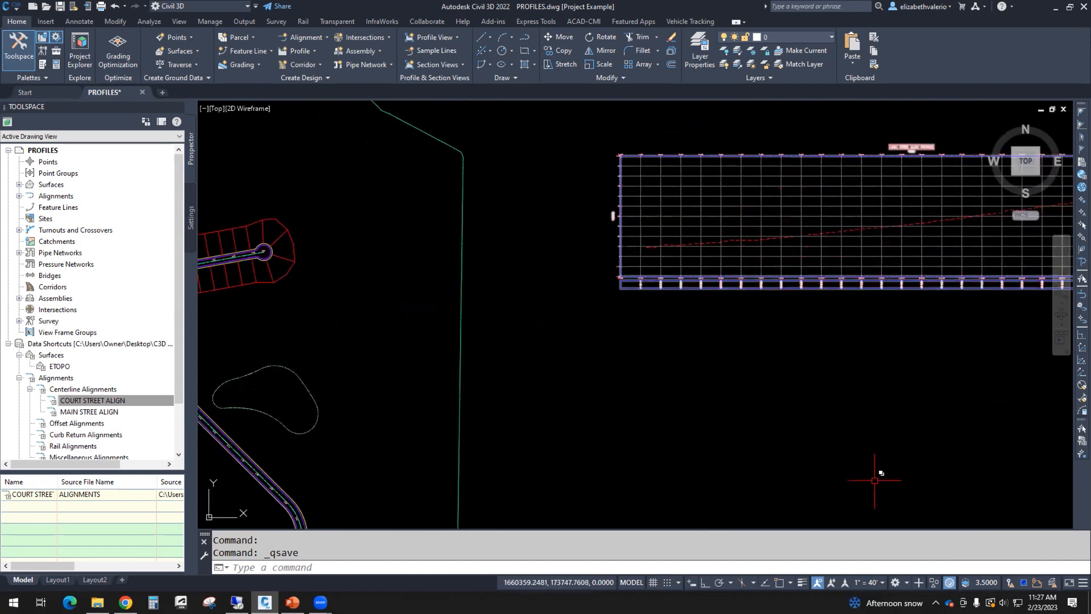
pyautogui.moveTo(280, 357)
pyautogui.mouseDown(button='middle')
pyautogui.moveTo(427, 347)
pyautogui.moveTo(387, 342)
pyautogui.mouseUp(button='middle')
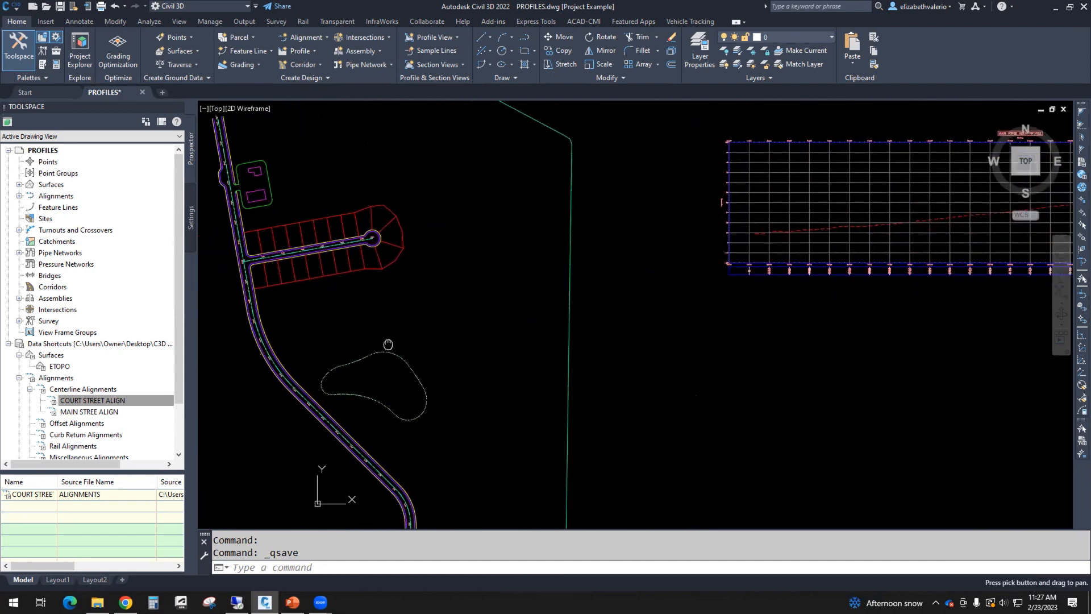
pyautogui.scroll(-3, 378, 340)
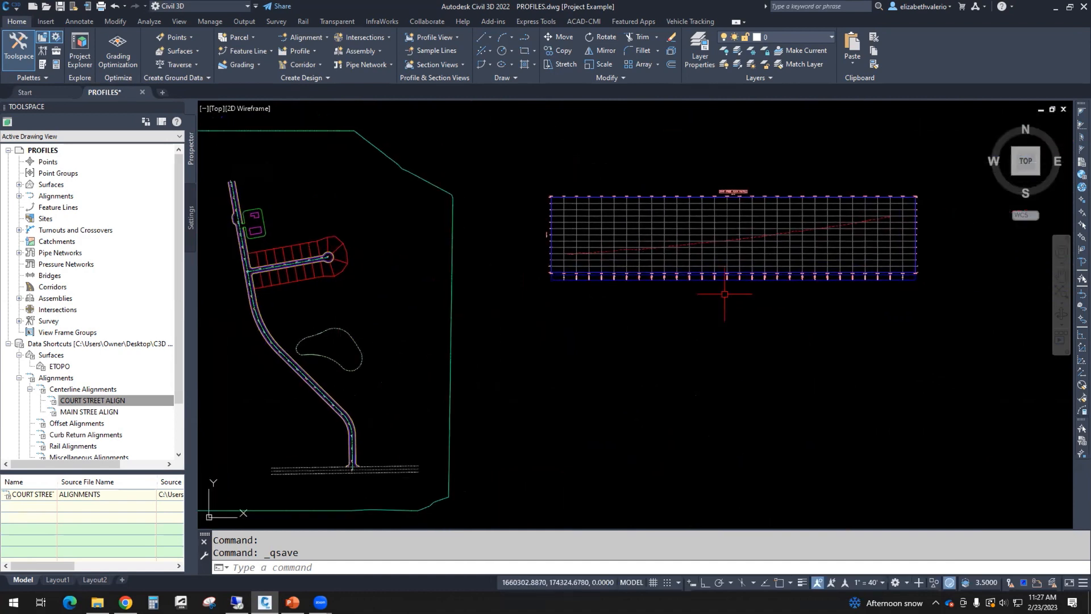
pyautogui.click(300, 51)
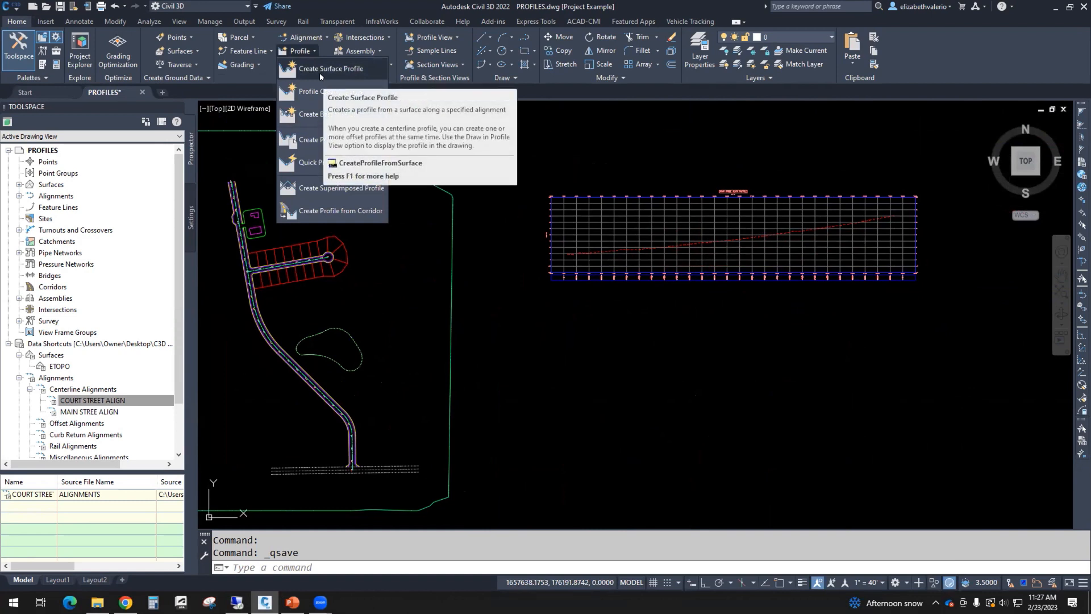
# Step: In Create Profile from Surface, add an ETOPO surface profile for COURT STREET ALIGN
pyautogui.click(320, 73)
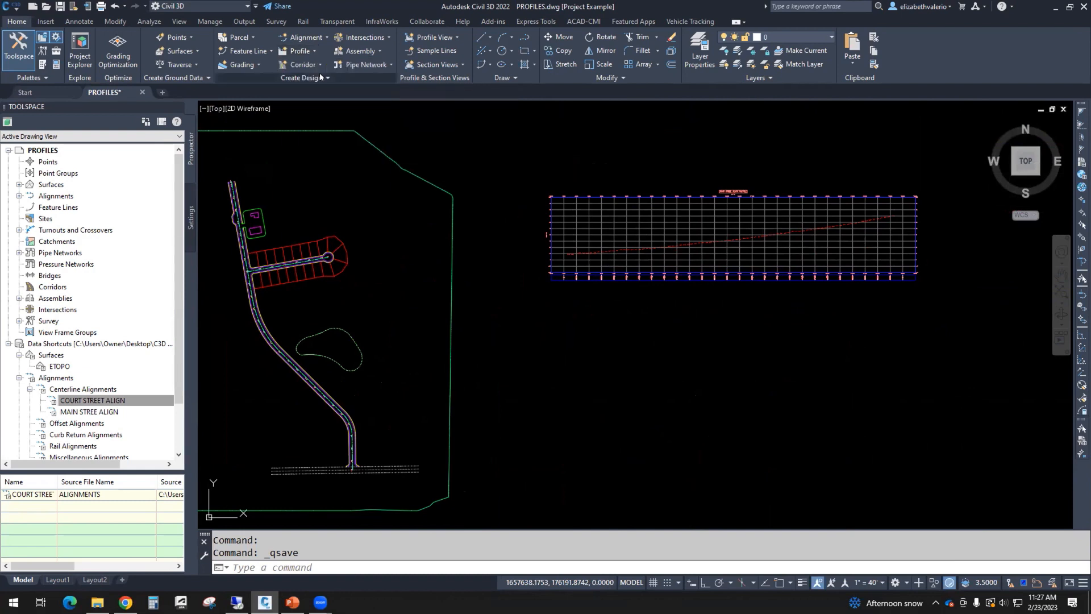
pyautogui.click(503, 179)
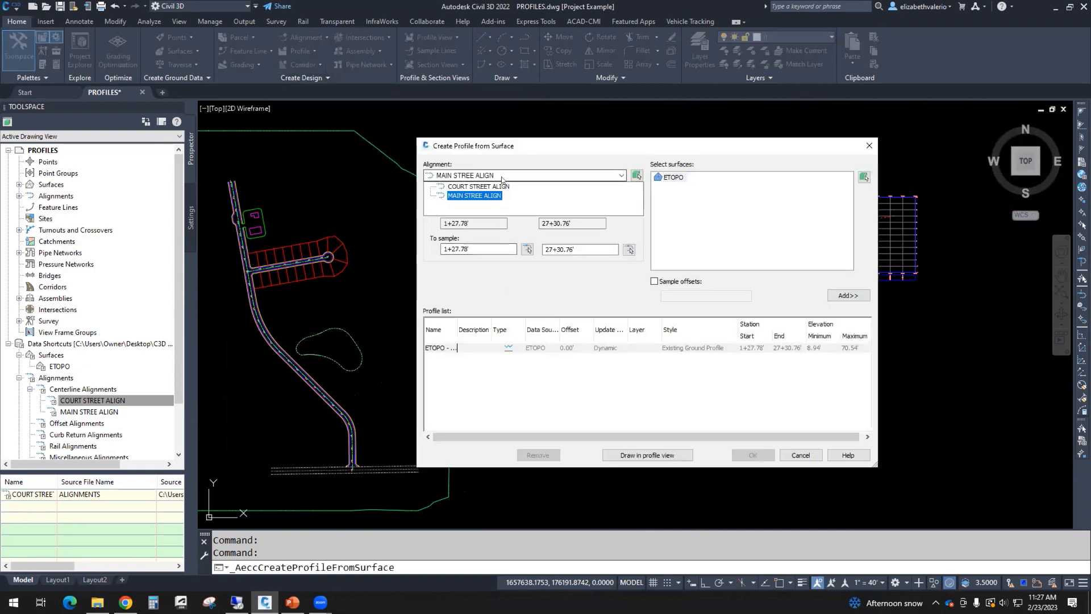
pyautogui.click(489, 186)
pyautogui.click(677, 179)
pyautogui.click(849, 296)
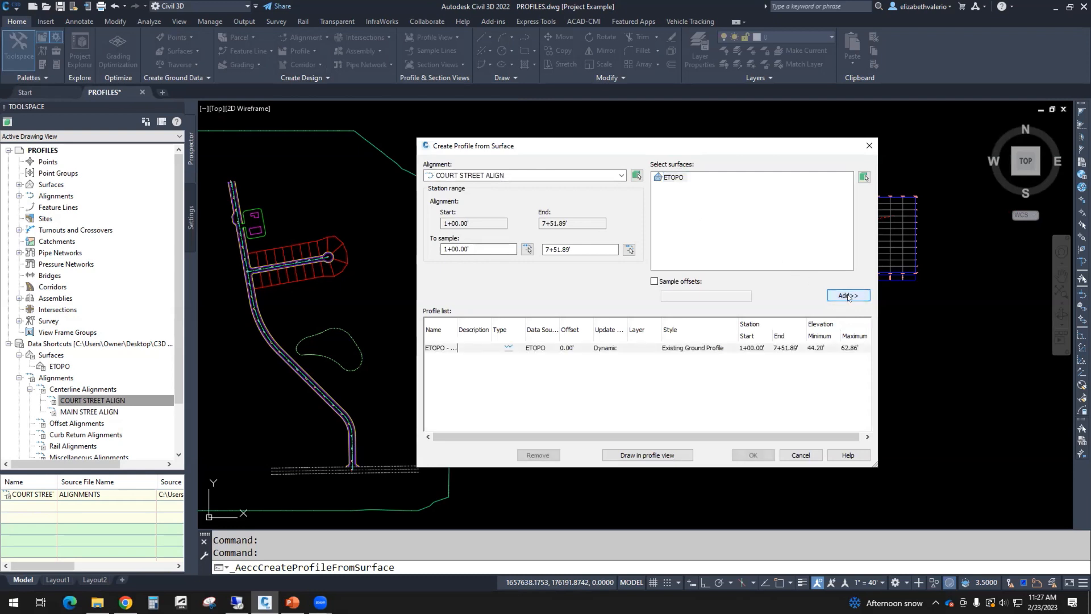
# Step: Step through the profile view wizard with default settings and create the profile view
pyautogui.click(629, 454)
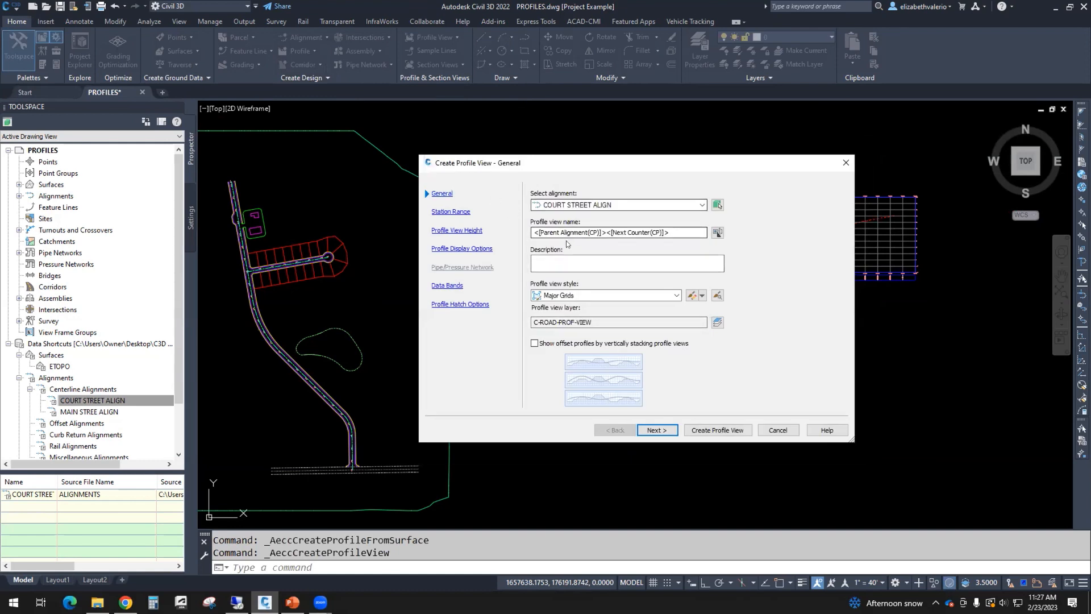
pyautogui.click(657, 431)
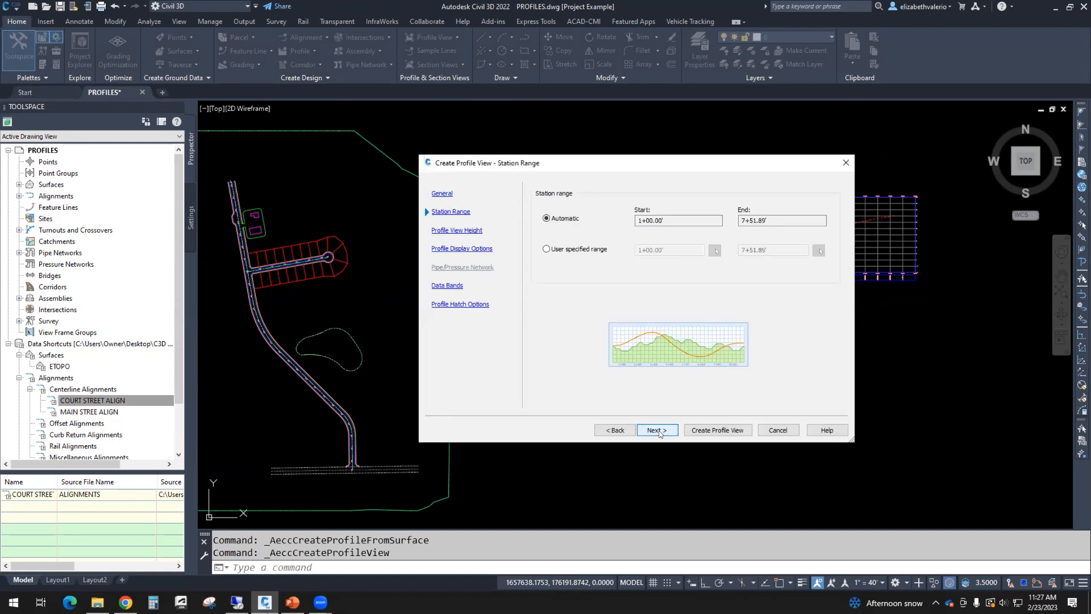
pyautogui.click(657, 430)
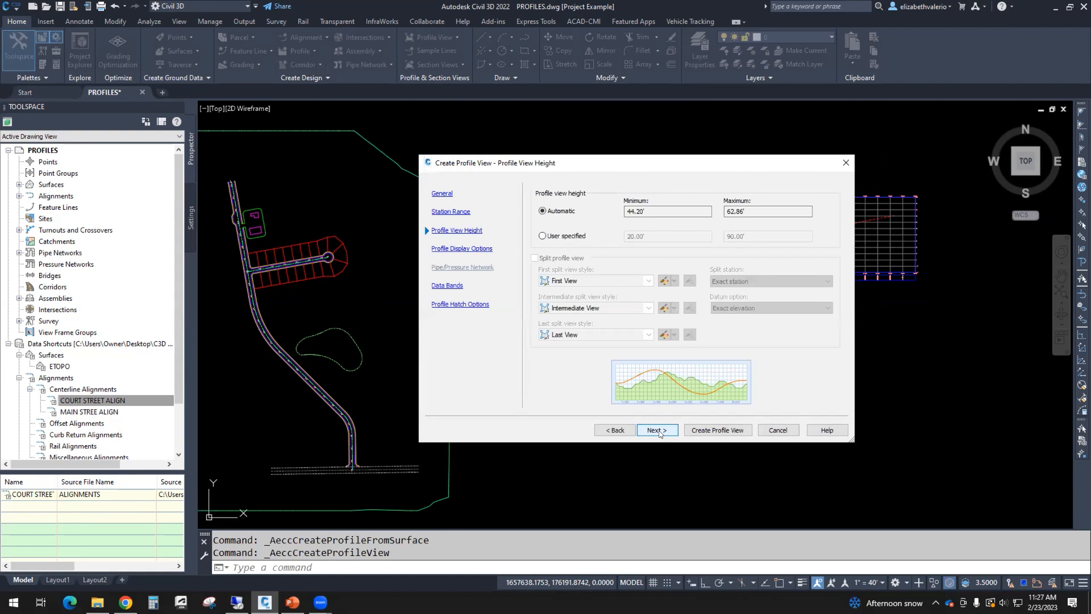
pyautogui.click(658, 430)
pyautogui.click(659, 430)
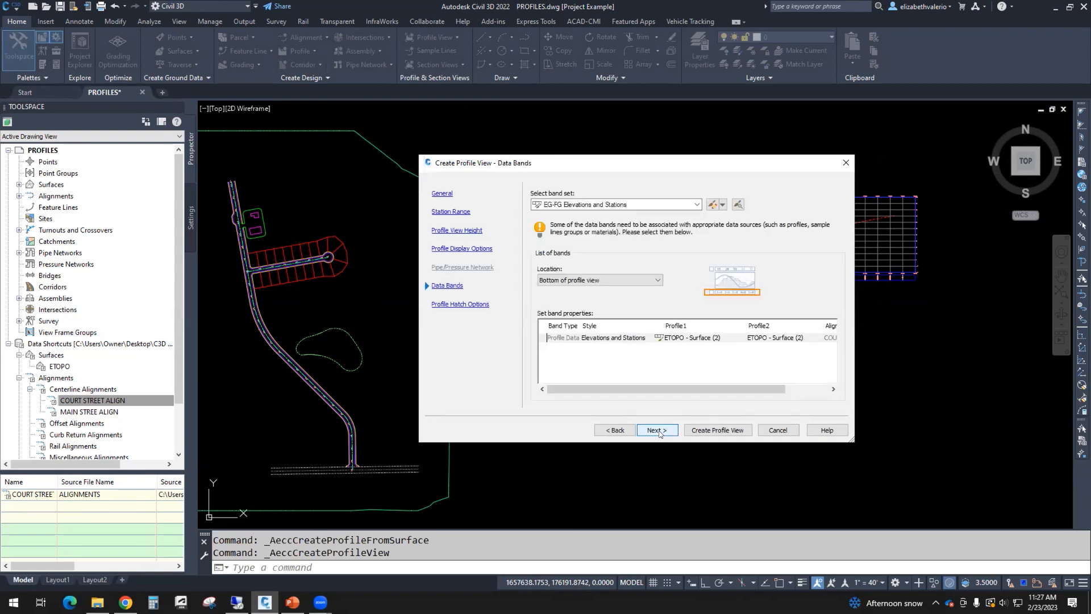
pyautogui.click(658, 430)
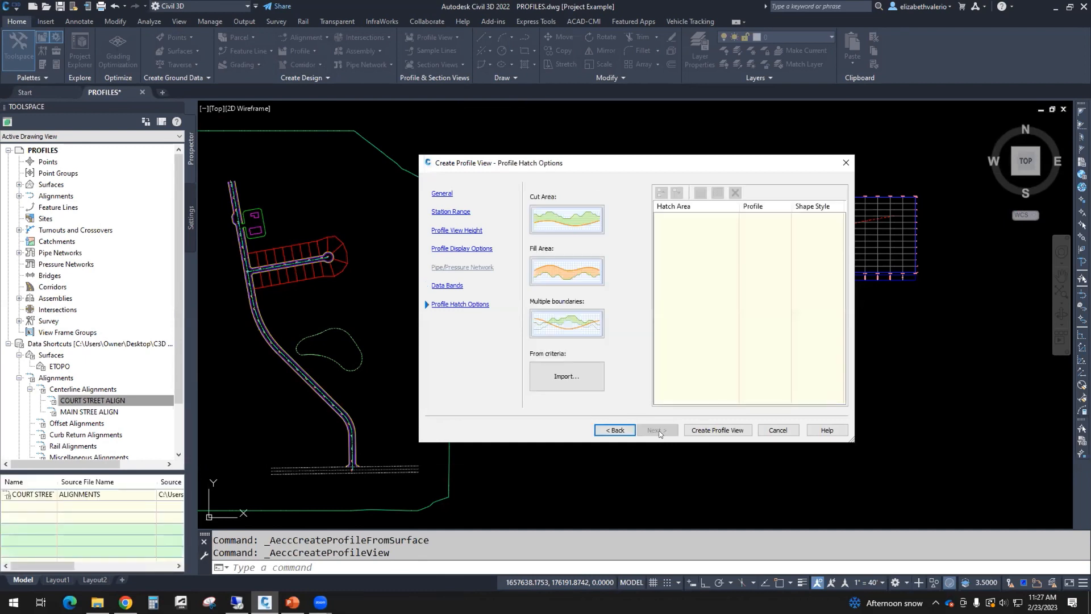
pyautogui.click(722, 434)
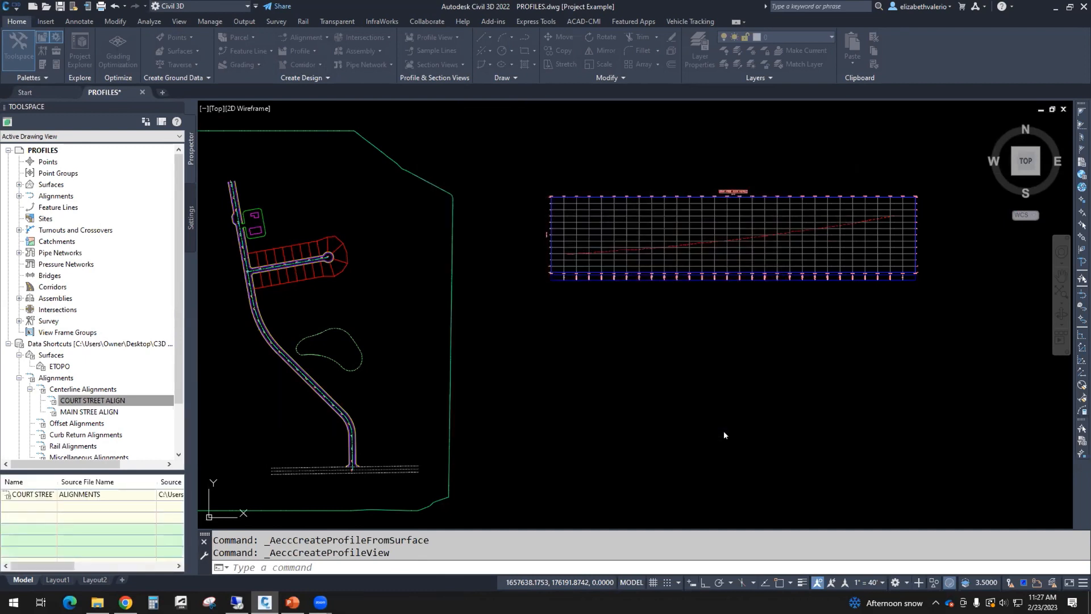
# Step: Place the Court Street profile view and turn on the selection cycling indicator
pyautogui.click(551, 386)
pyautogui.scroll(8, 587, 417)
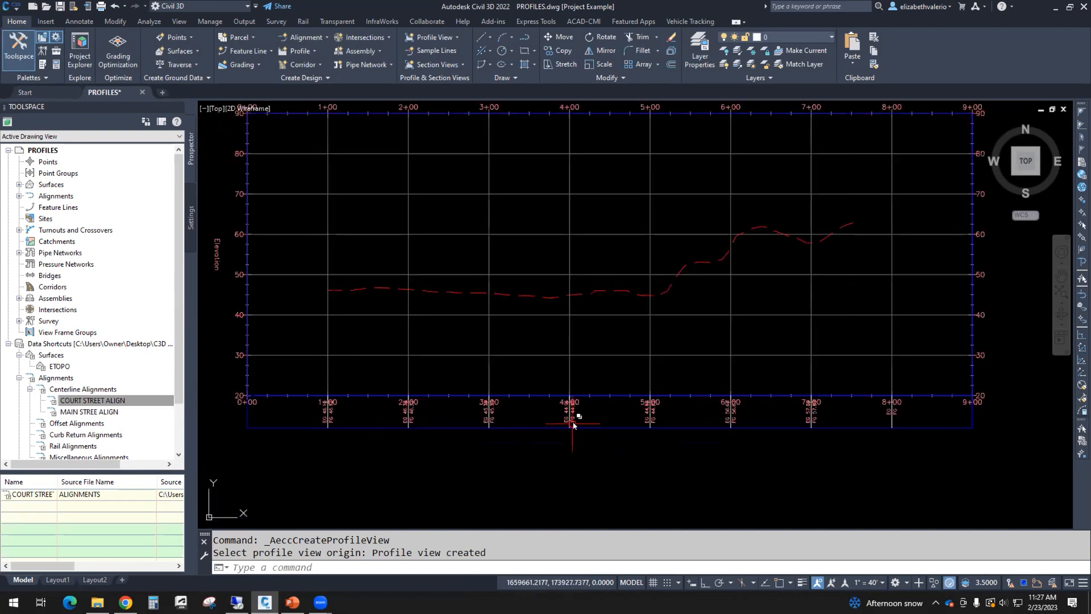
pyautogui.click(574, 415)
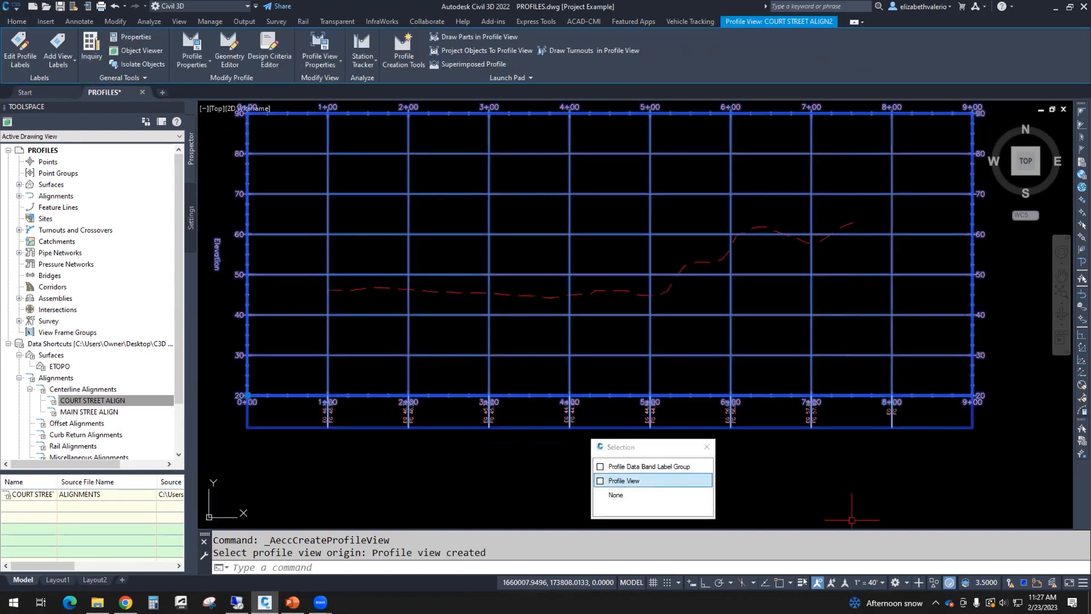
pyautogui.press('Escape')
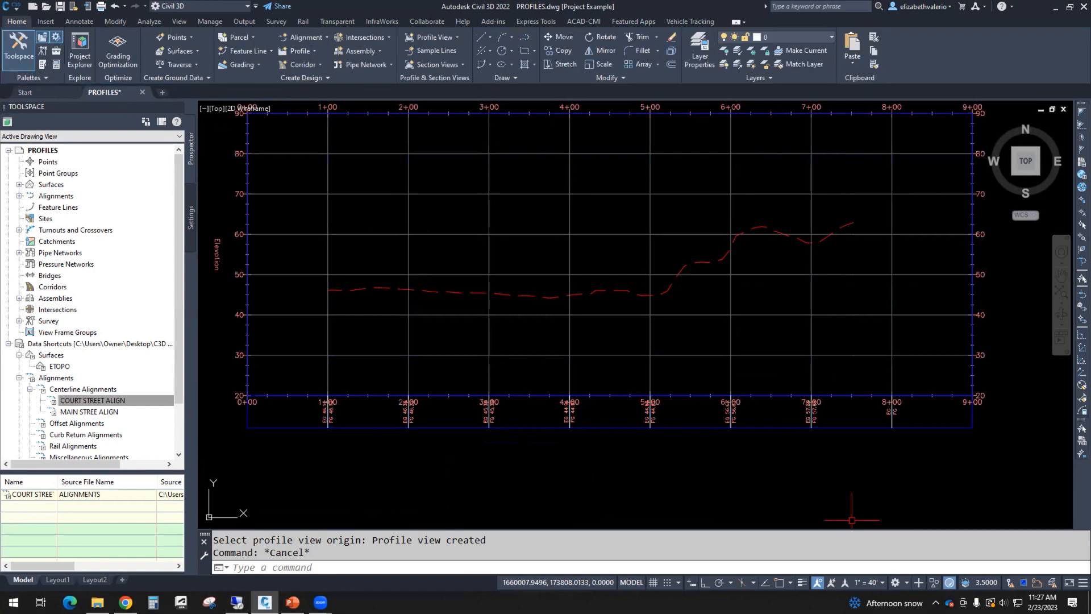
pyautogui.click(1083, 583)
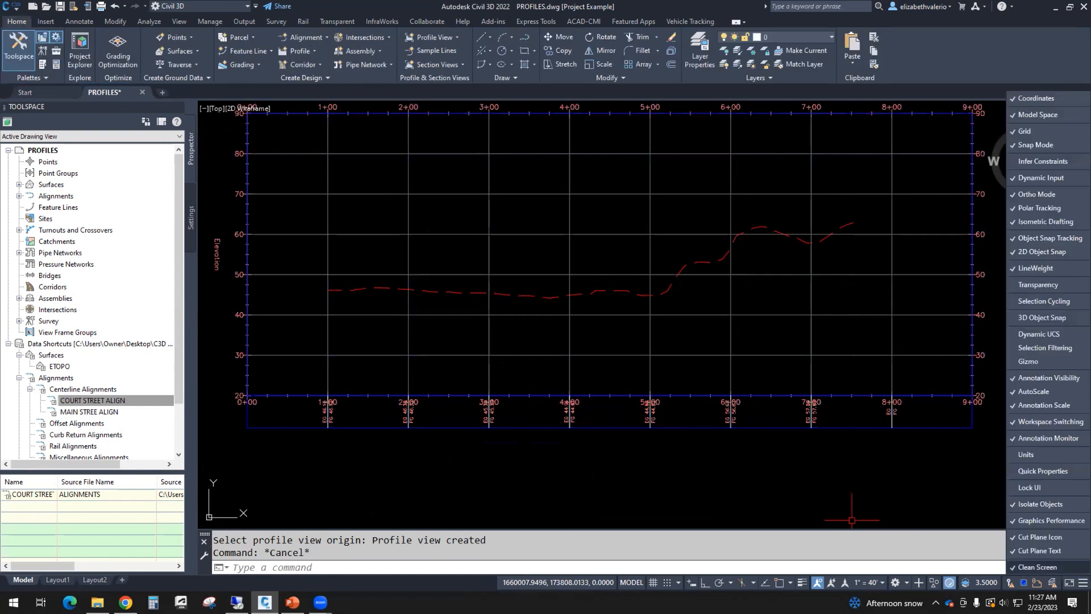
pyautogui.click(1058, 301)
pyautogui.click(801, 583)
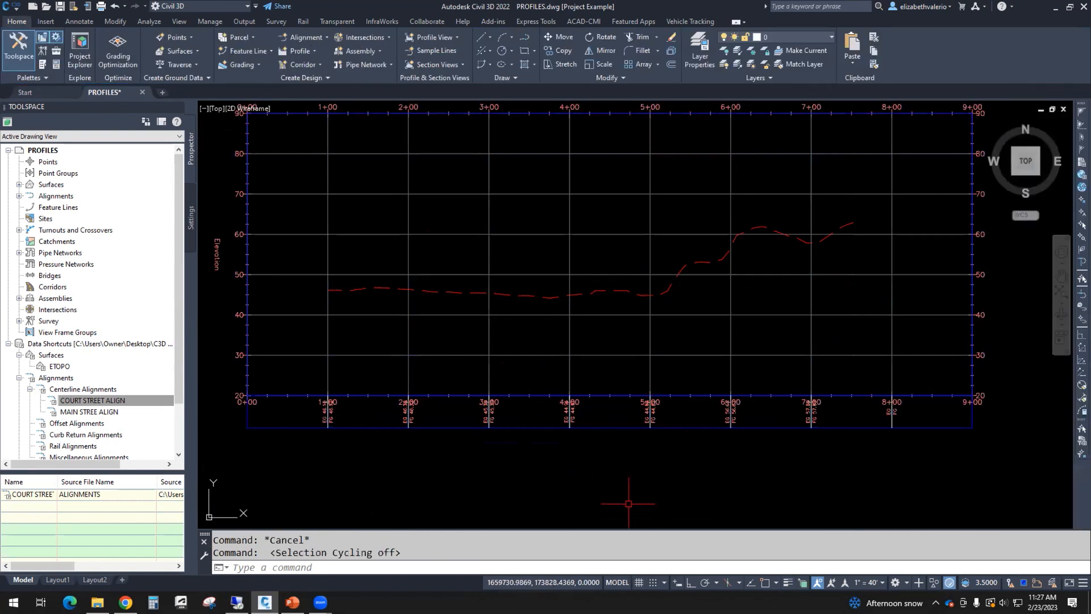
# Step: Set the Profile Data band gap to 0.5 in Profile View Properties and save PROFILES.dwg
pyautogui.click(569, 429)
pyautogui.rightClick(568, 461)
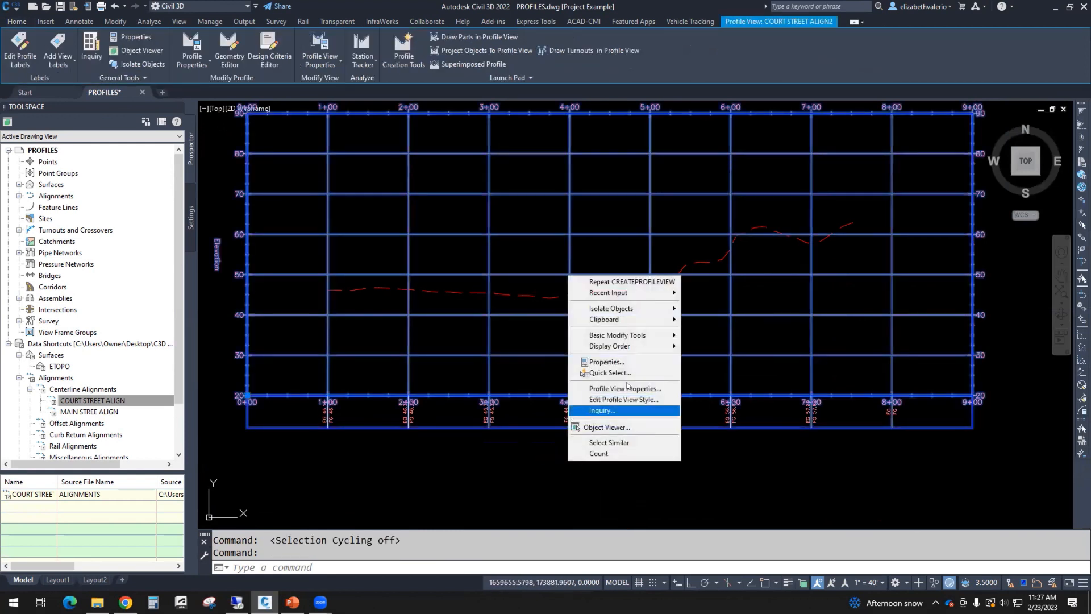
pyautogui.click(622, 387)
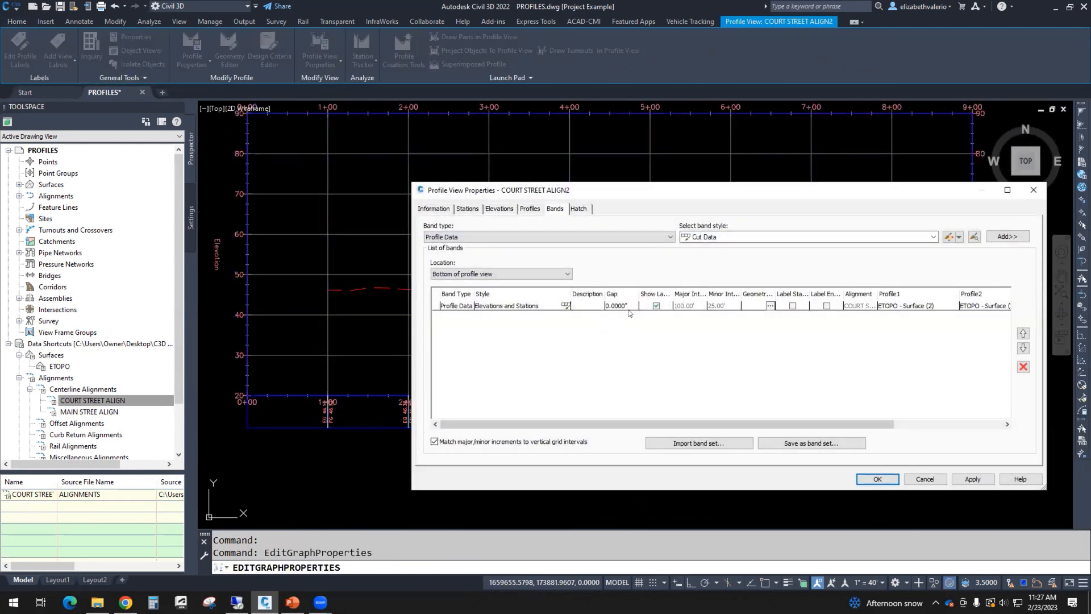
pyautogui.click(629, 307)
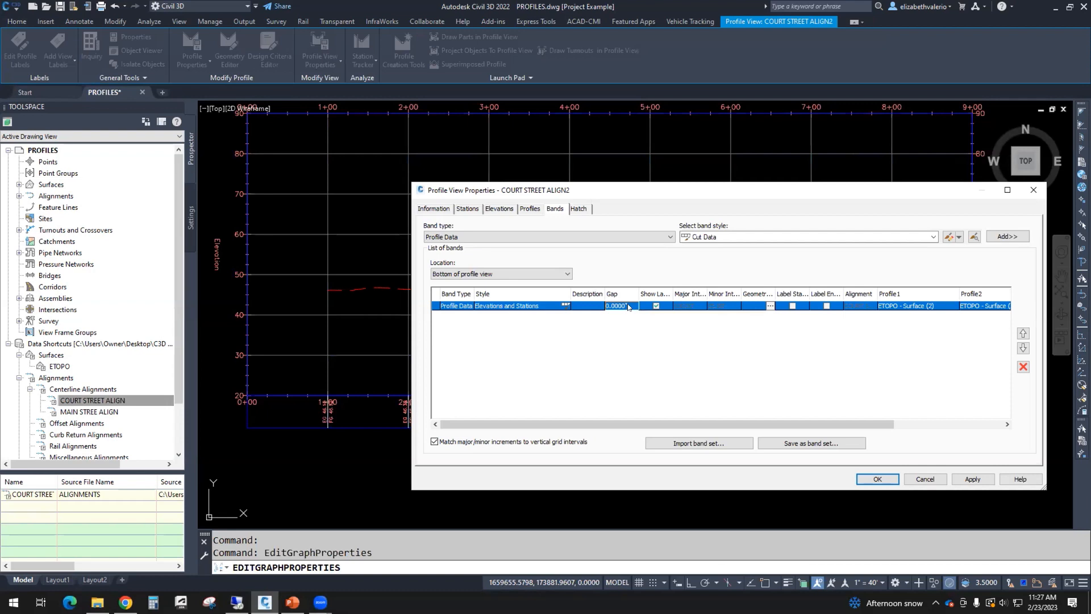
pyautogui.click(629, 307)
pyautogui.write('0.5')
pyautogui.press('Return')
pyautogui.click(878, 479)
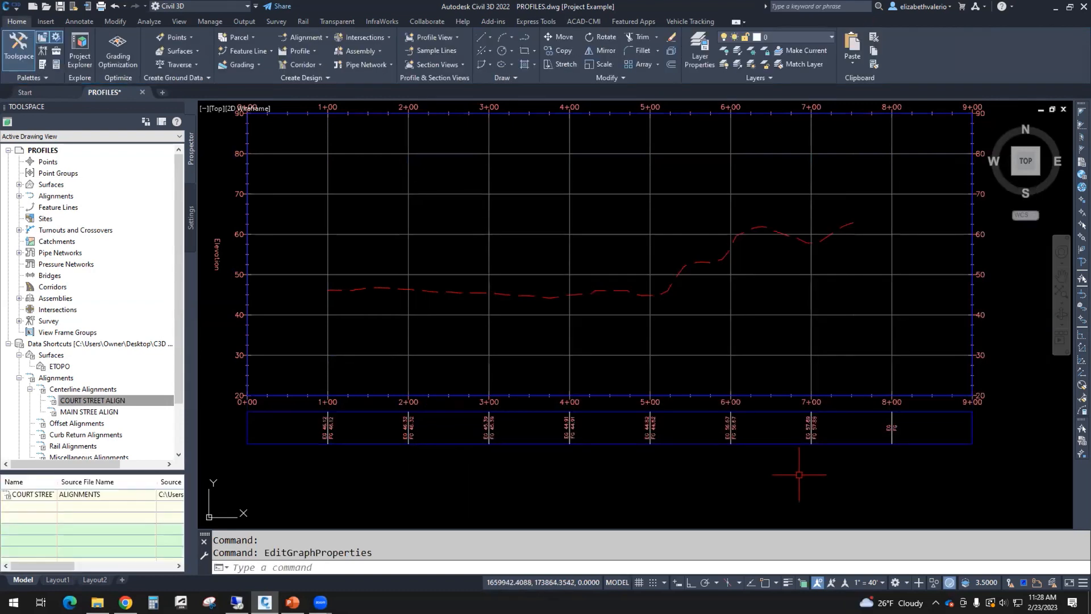
pyautogui.hotkey('ctrl', 's')
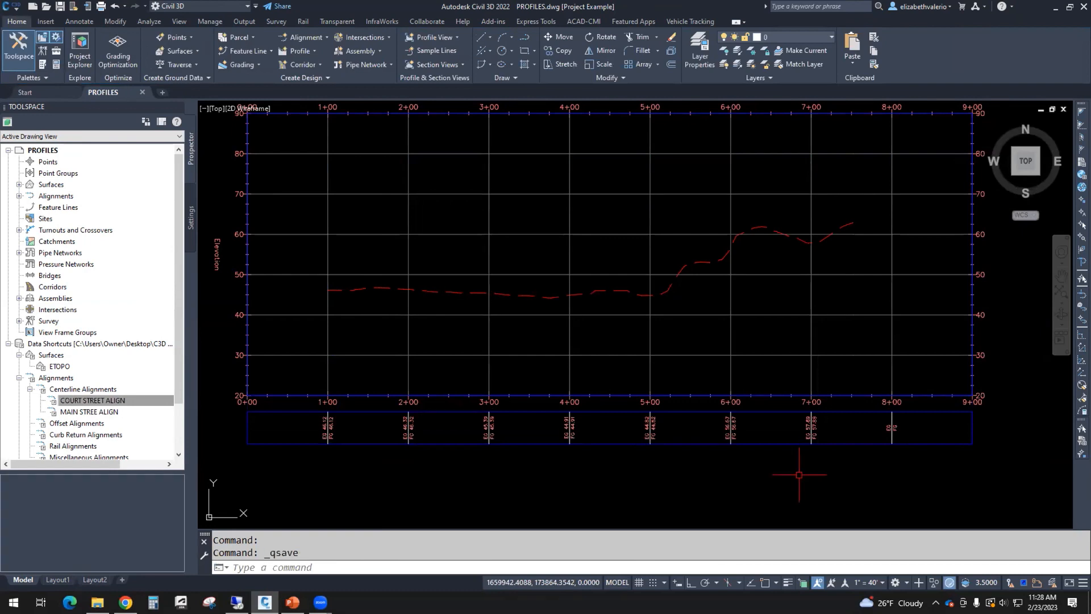
# Step: Show the site plan with both profile views, then open the Home tab's Profile dropdown
pyautogui.scroll(-10, 709, 314)
pyautogui.moveTo(709, 315); pyautogui.dragTo(820, 349, button='middle')
pyautogui.scroll(2, 721, 313)
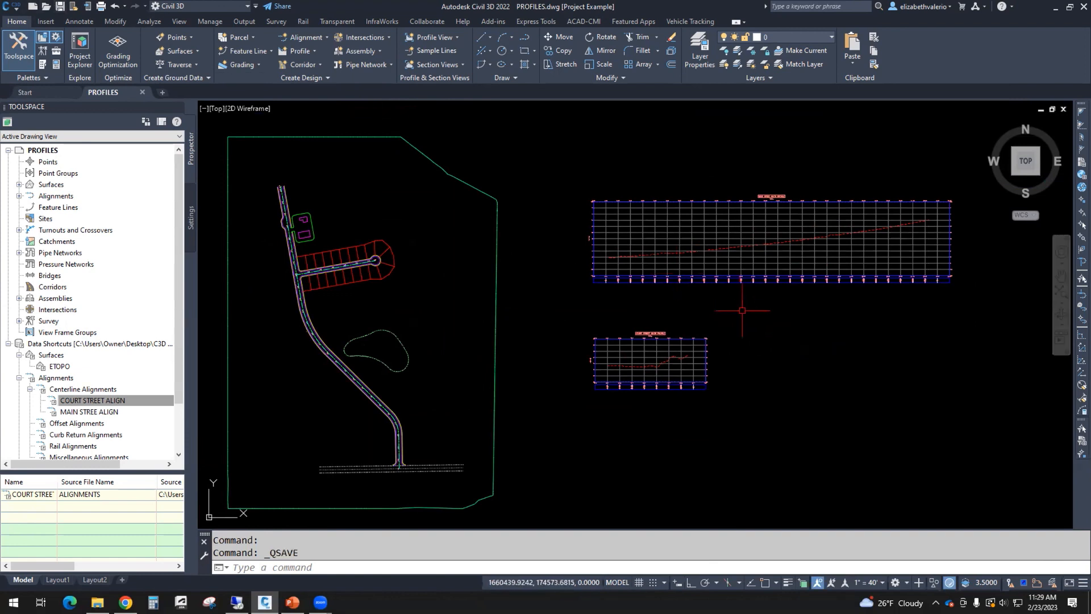
pyautogui.click(309, 51)
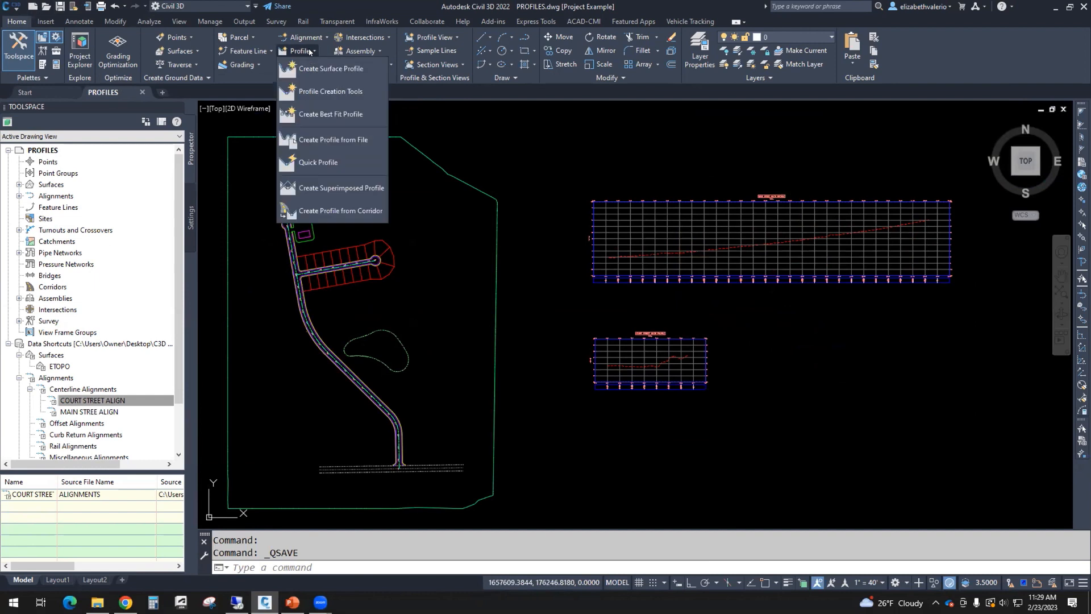
# Step: Start Profile Creation Tools on the Main Street profile view, naming the profile MAIN STREET PROF
pyautogui.click(320, 91)
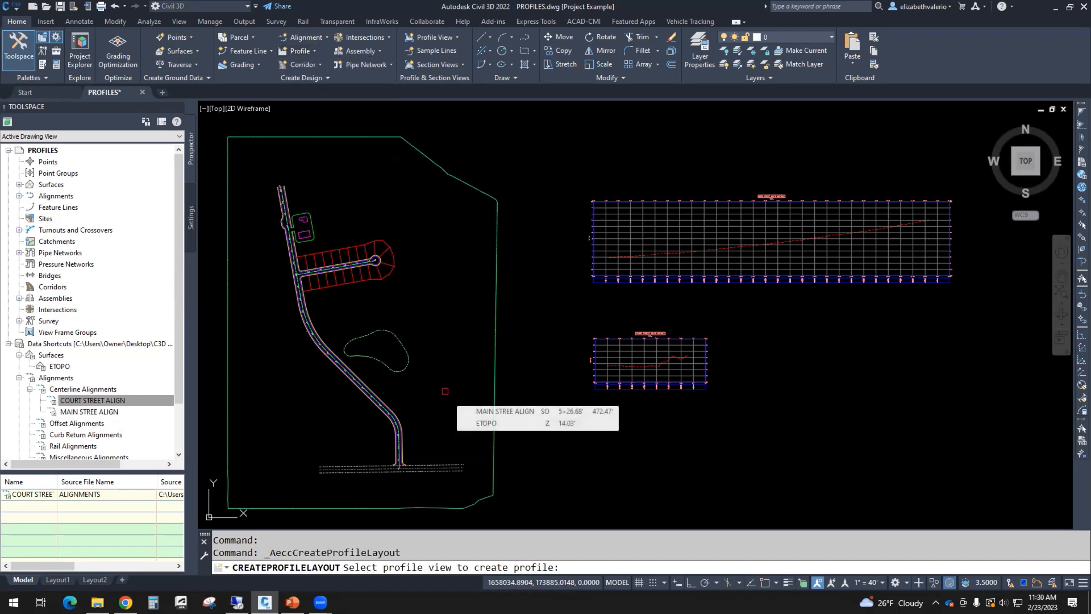
pyautogui.scroll(4, 687, 290)
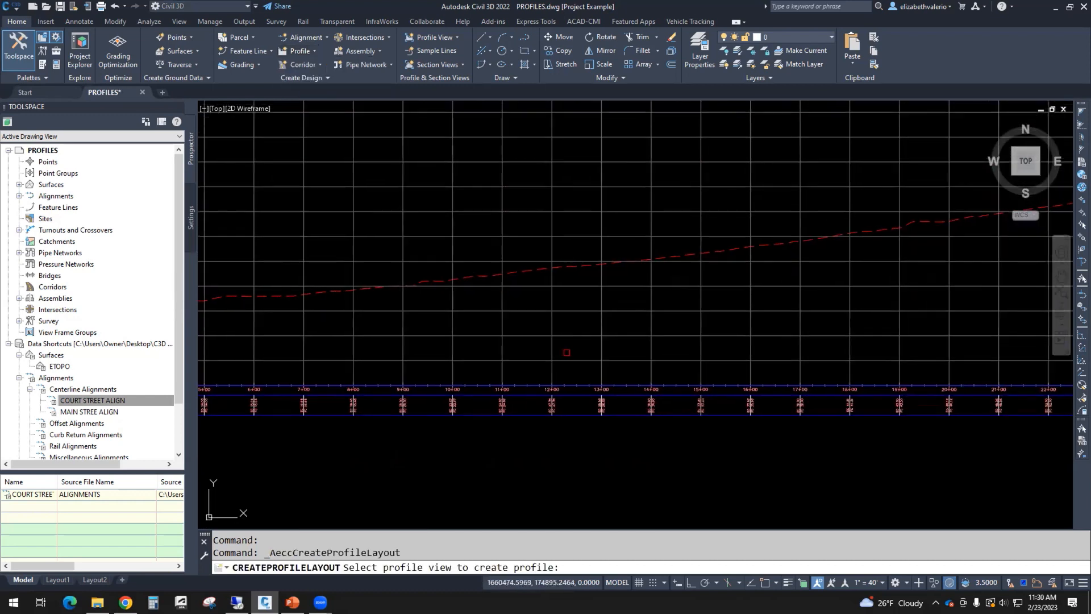
pyautogui.scroll(-4, 647, 300)
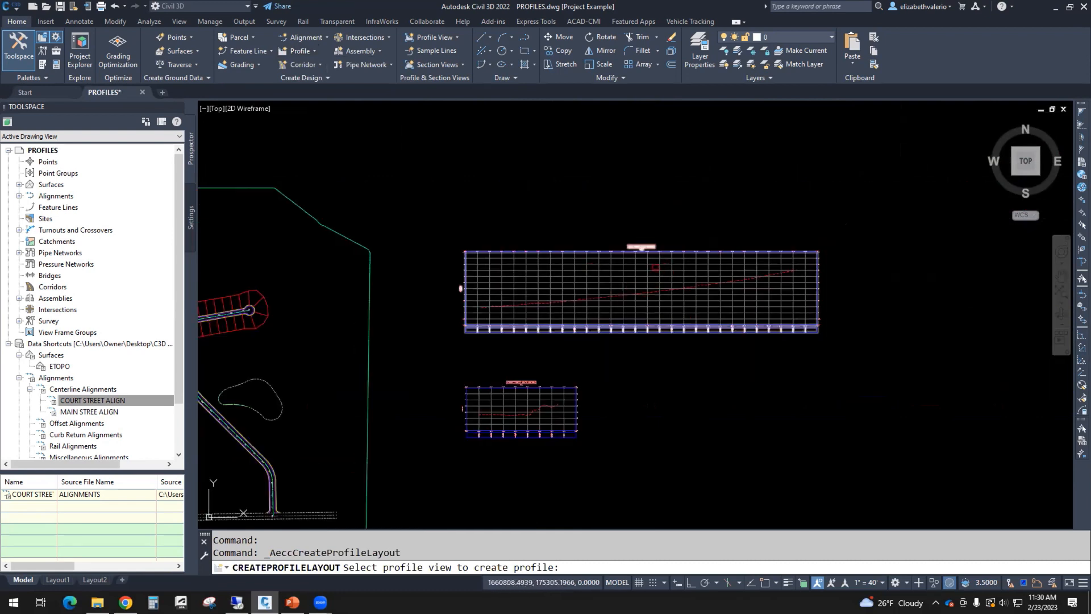
pyautogui.click(656, 261)
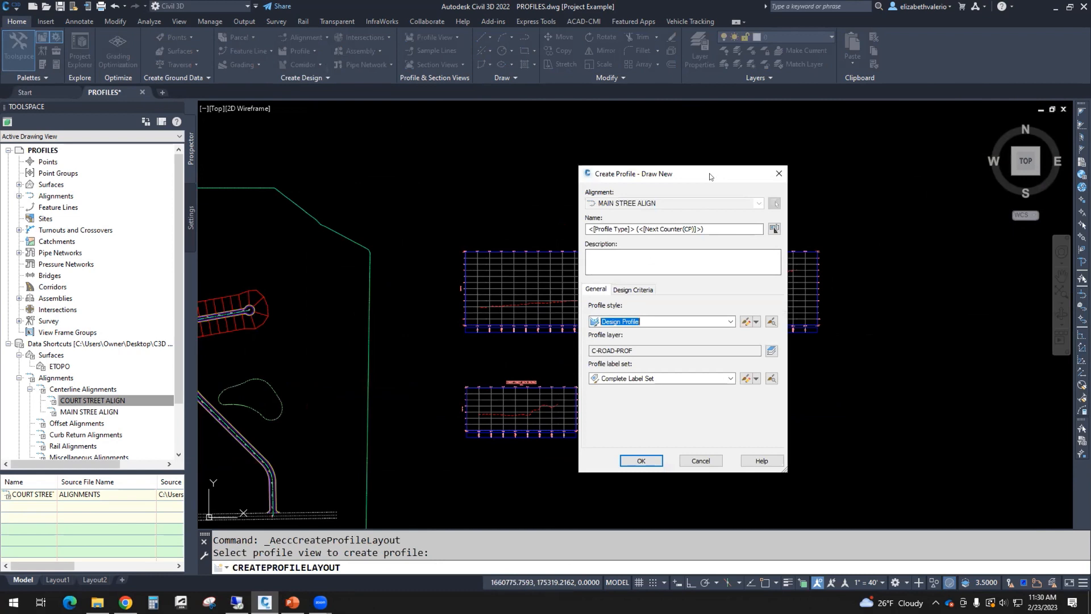
pyautogui.moveTo(709, 176); pyautogui.dragTo(378, 131)
pyautogui.tripleClick(341, 184)
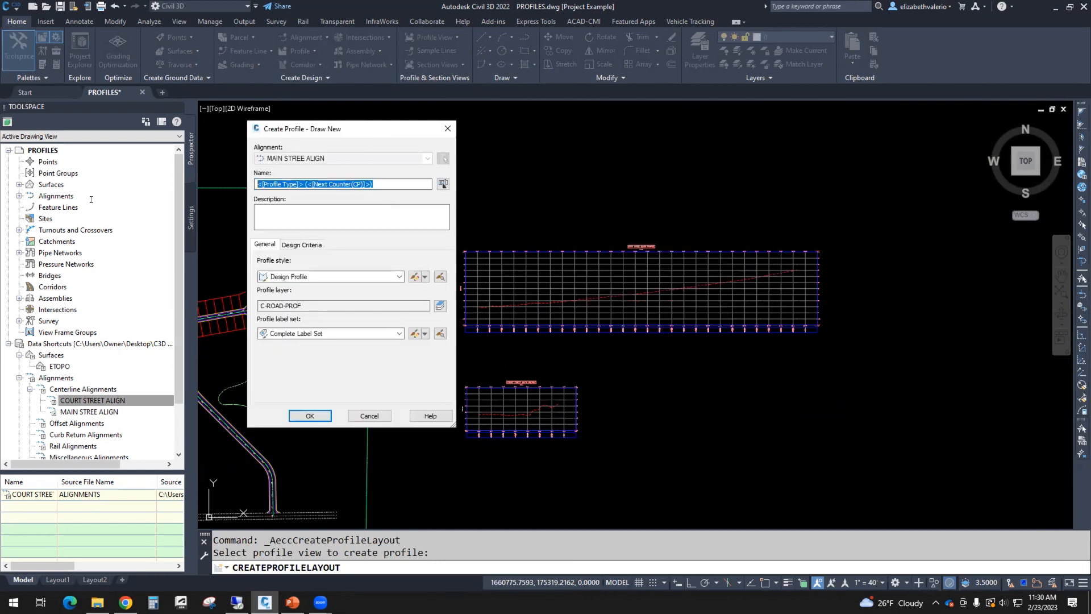
pyautogui.write('MAIN STRE')
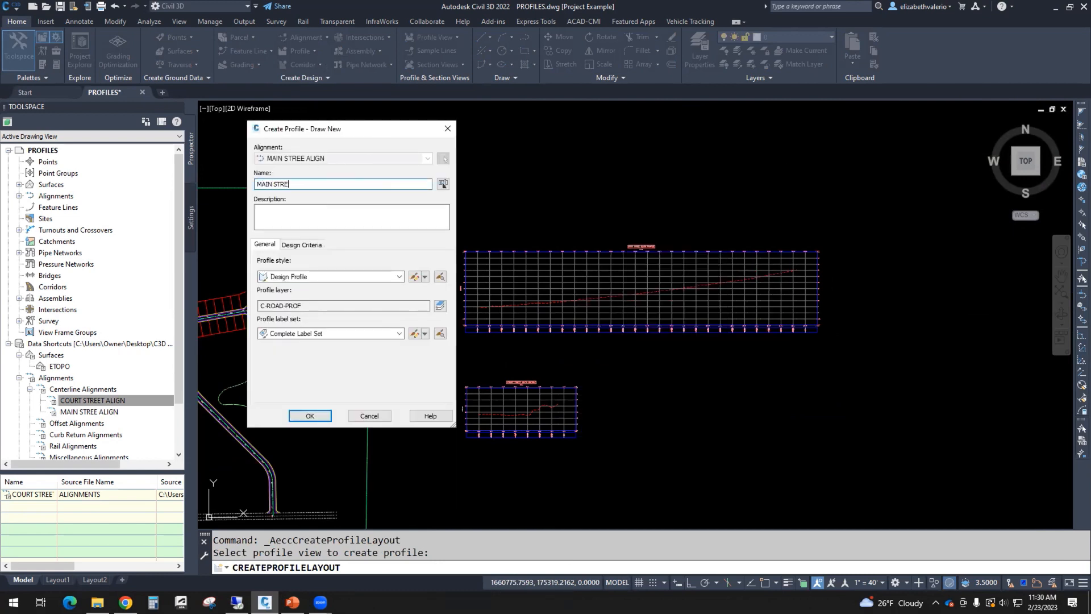
pyautogui.write('ET PROF')
pyautogui.press('Return')
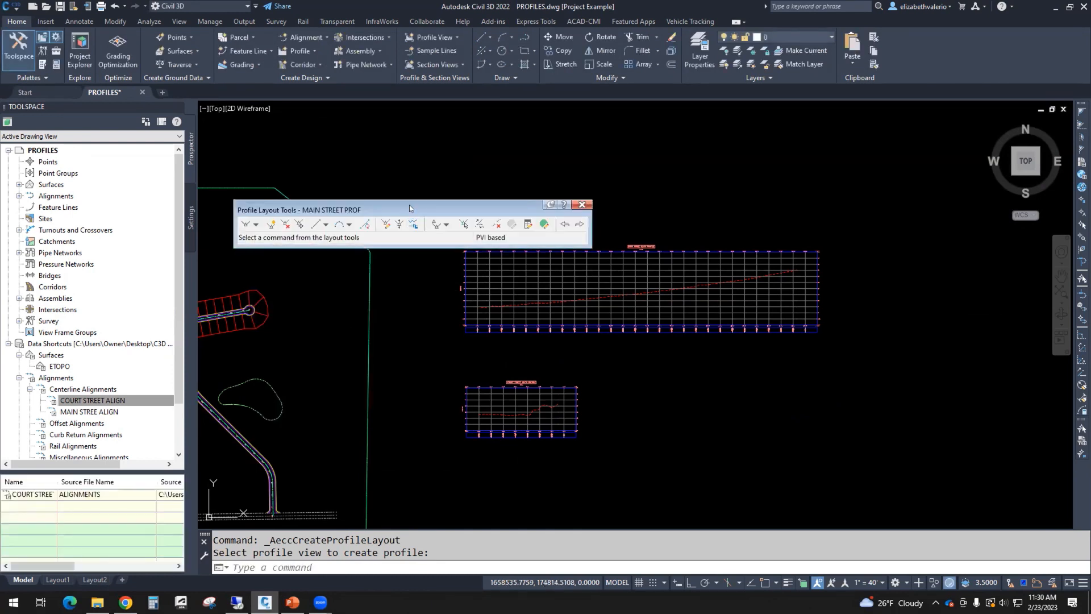
# Step: Move the layout toolbar clear, centre the Main Street profile view, and open Draw Tangents options
pyautogui.moveTo(433, 205); pyautogui.dragTo(539, 134)
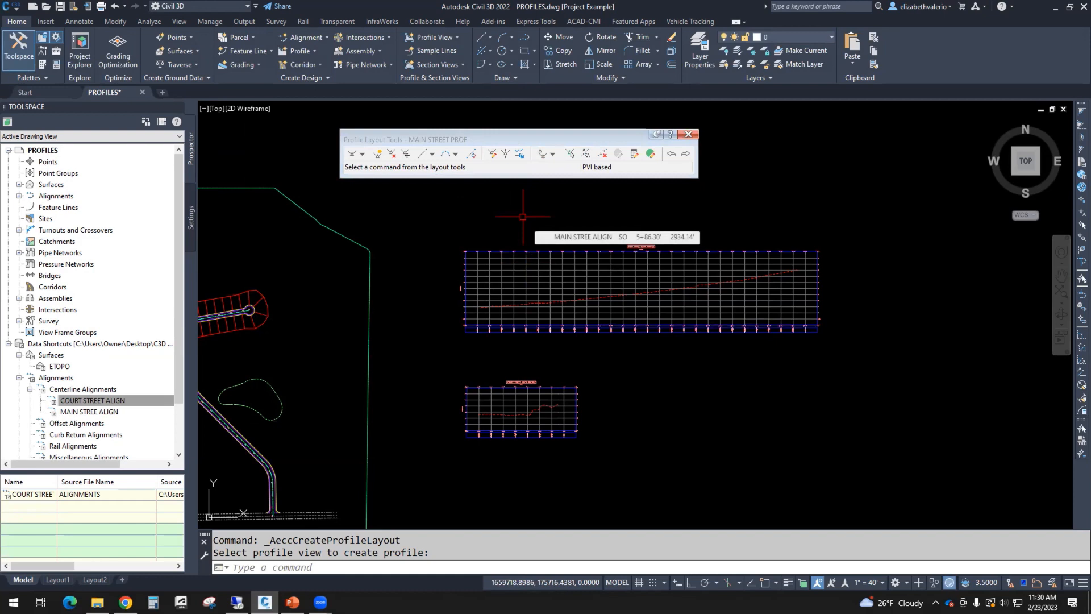
pyautogui.scroll(2, 612, 301)
pyautogui.moveTo(593, 315); pyautogui.dragTo(482, 385, button='middle')
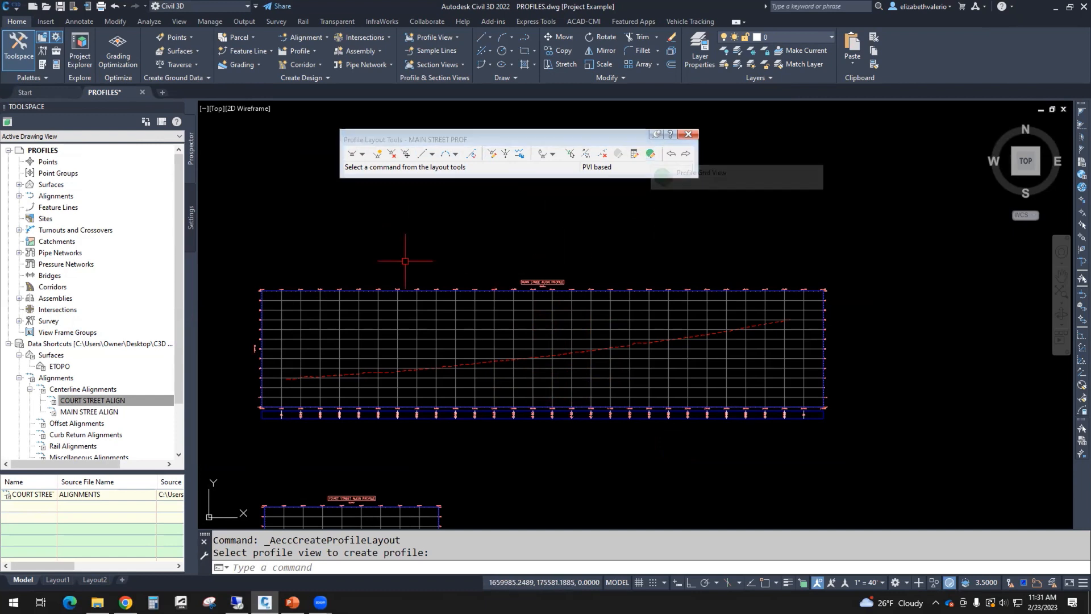
pyautogui.click(362, 155)
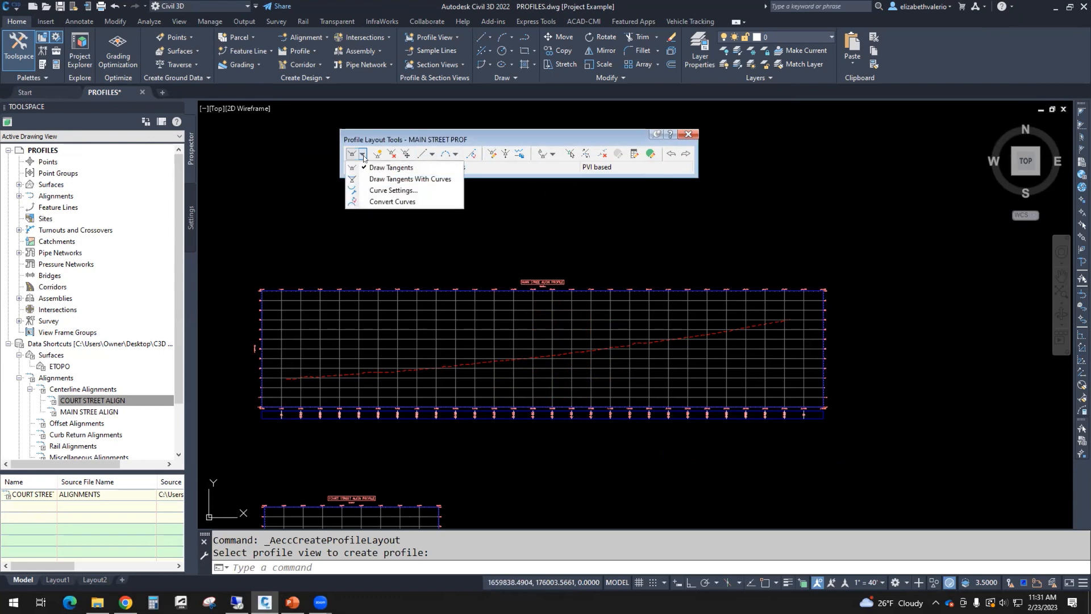
# Step: Draw tangents without curves from the ground line's left endpoint through the first three PVIs
pyautogui.click(391, 168)
pyautogui.scroll(8, 283, 381)
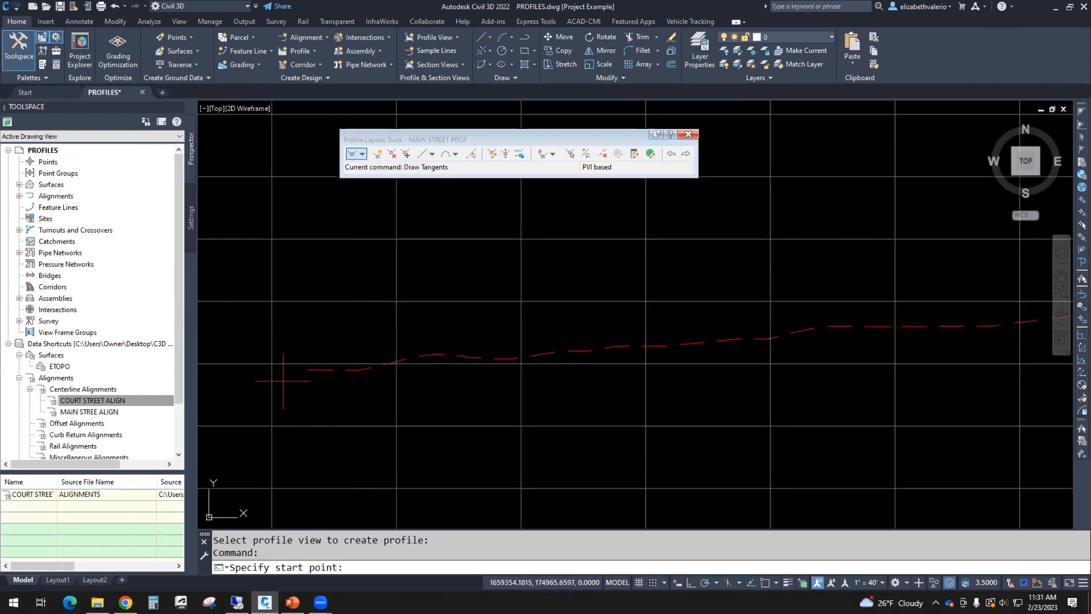
pyautogui.write('END')
pyautogui.press('space')
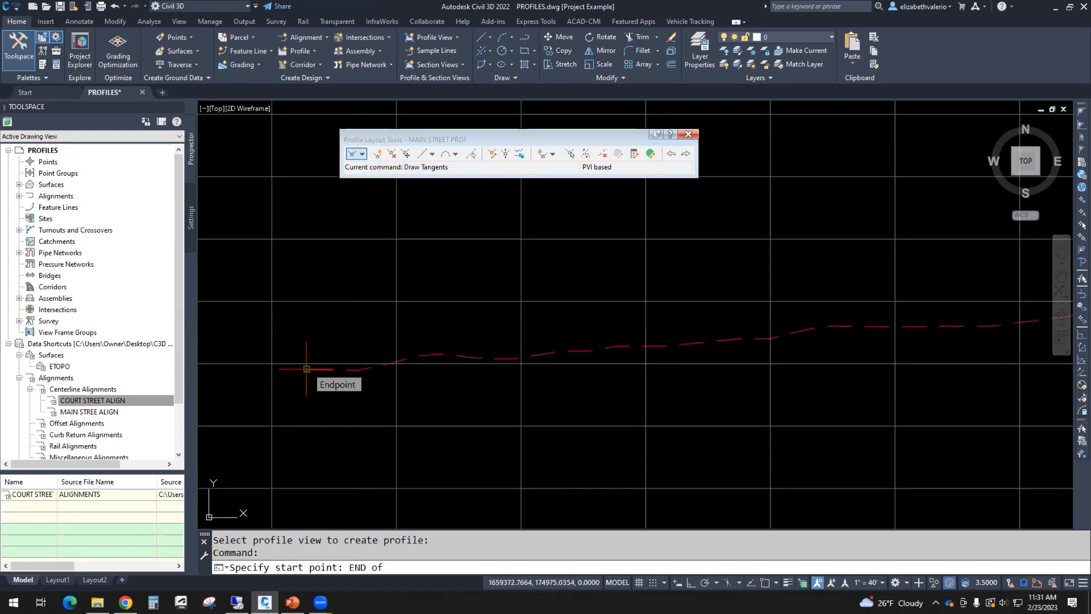
pyautogui.click(307, 369)
pyautogui.scroll(-5, 346, 369)
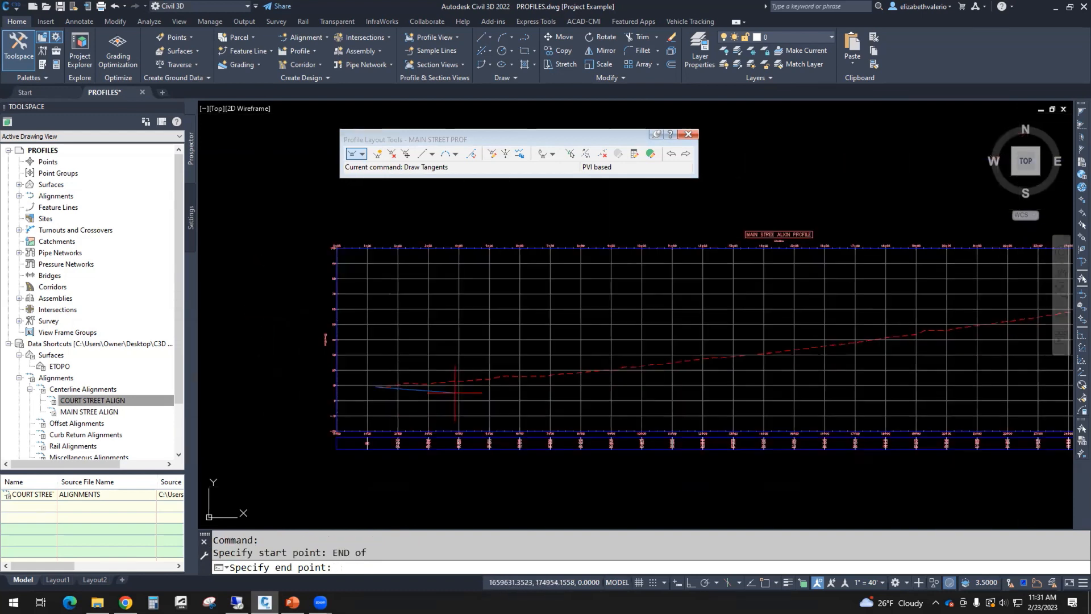
pyautogui.click(413, 342)
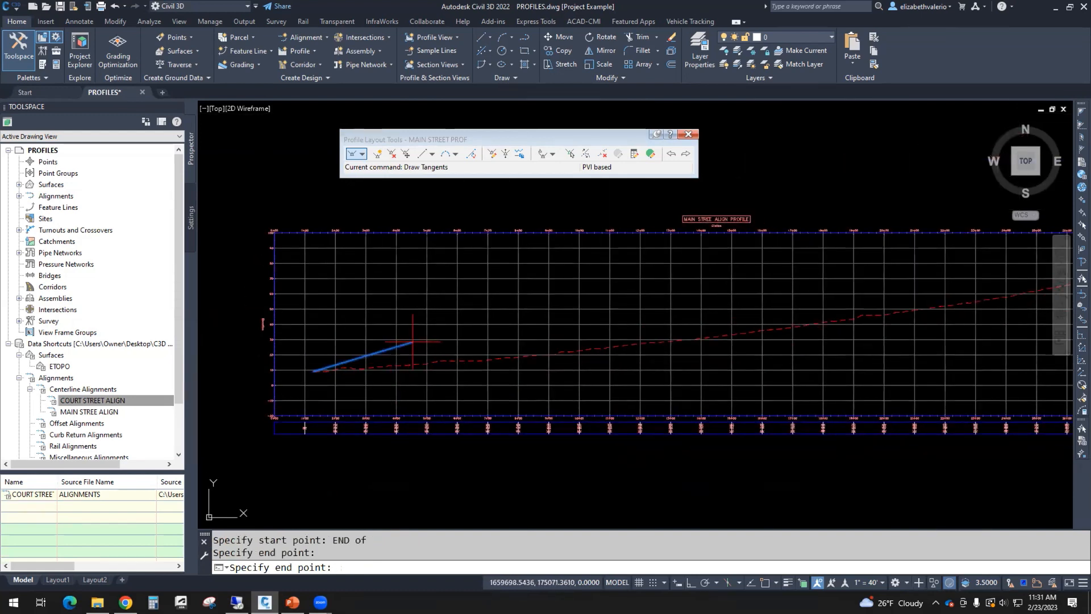
pyautogui.click(549, 371)
pyautogui.click(665, 322)
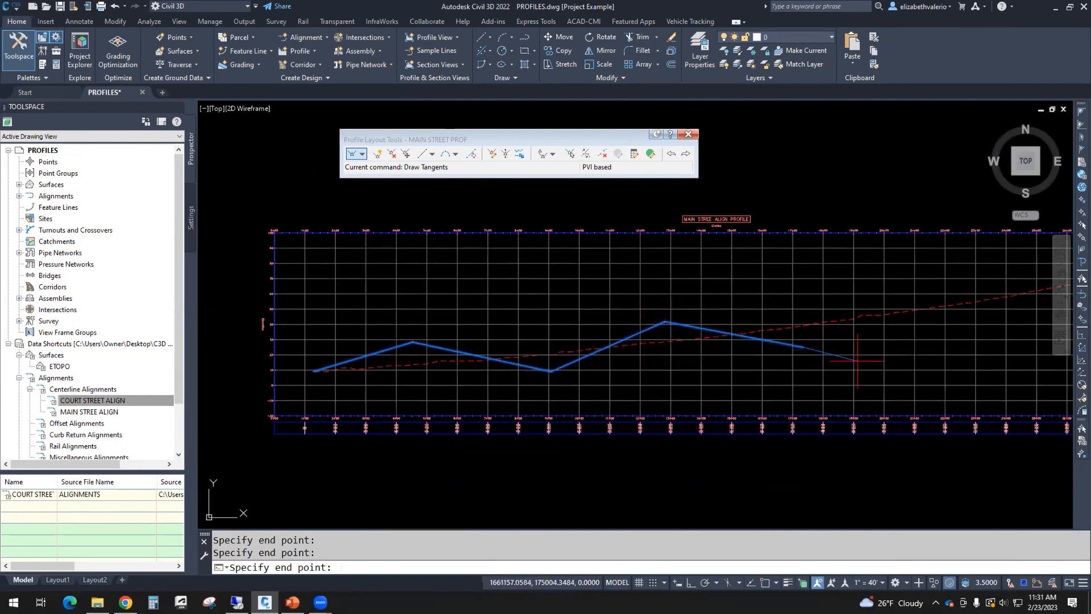
# Step: Continue the tangents to the right end, snapping the final endpoint, and view the whole profile
pyautogui.moveTo(854, 357); pyautogui.dragTo(691, 344, button='middle')
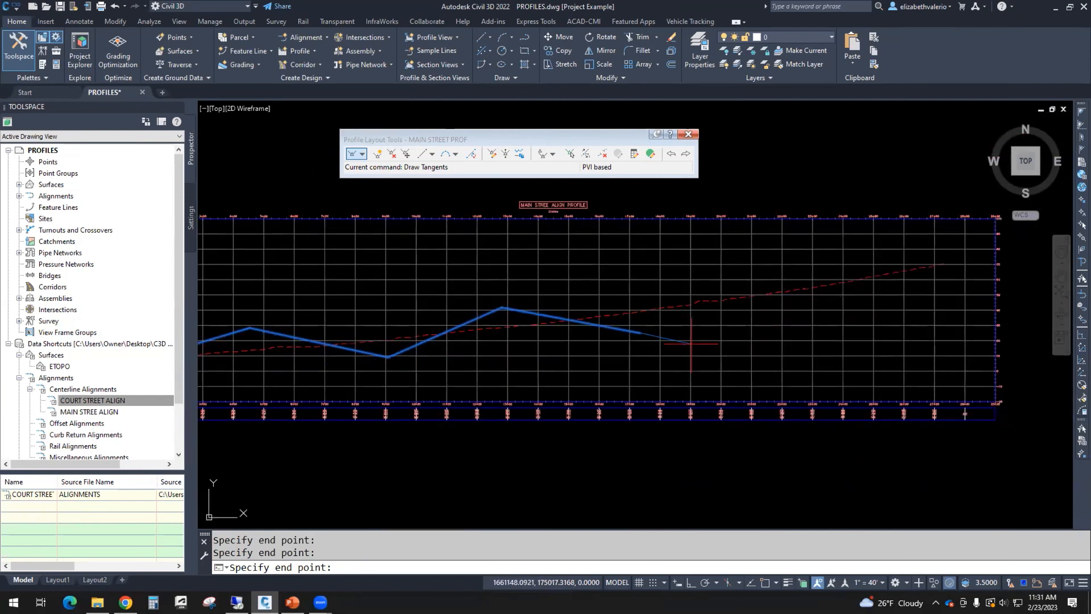
pyautogui.click(748, 271)
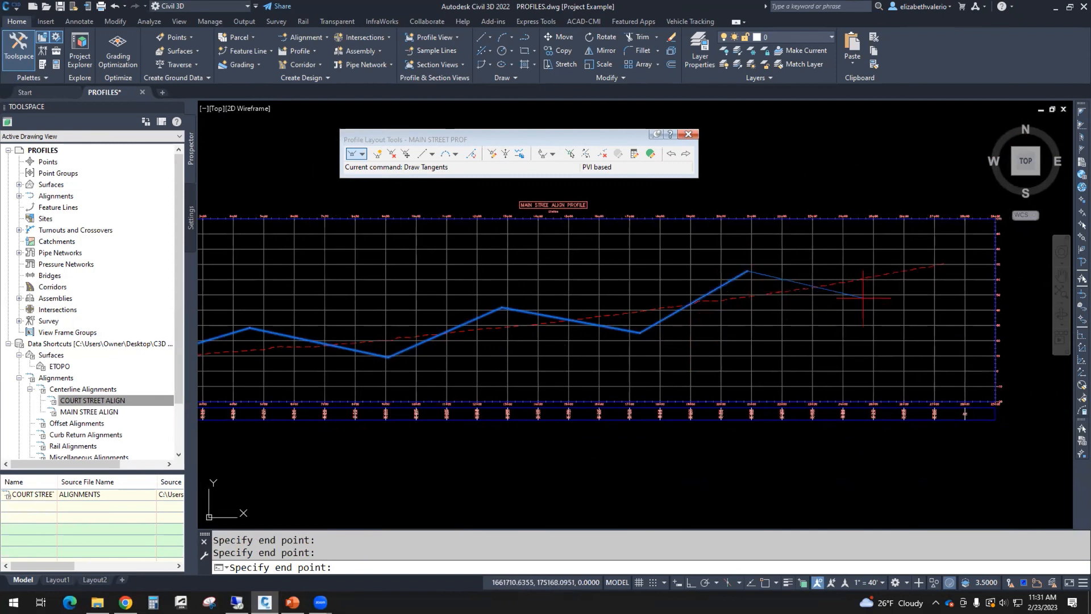
pyautogui.moveTo(935, 277); pyautogui.dragTo(762, 299, button='middle')
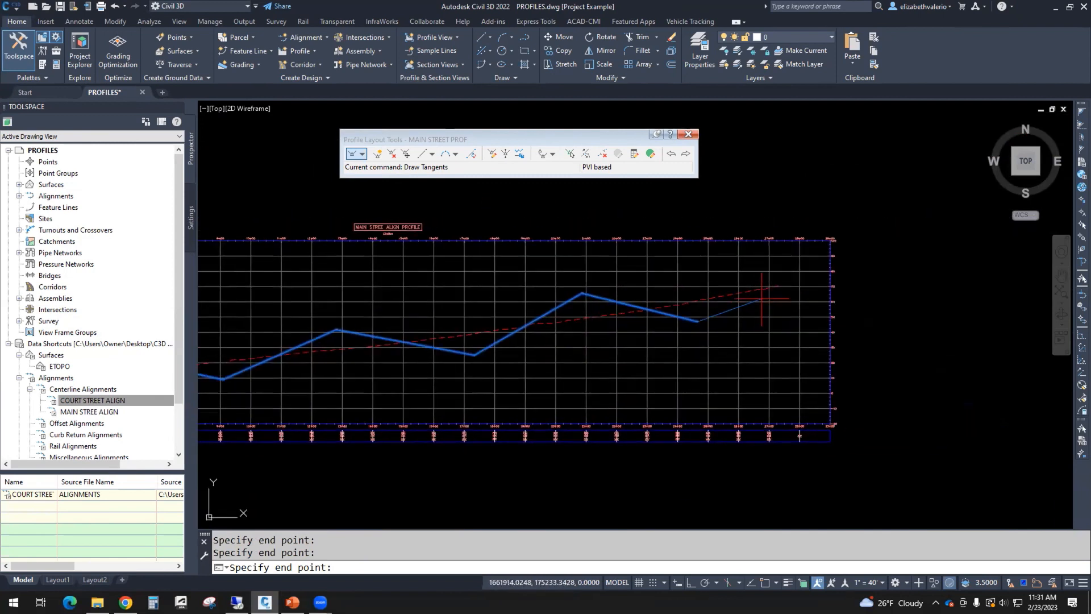
pyautogui.scroll(2, 762, 298)
pyautogui.write('end')
pyautogui.press('Return')
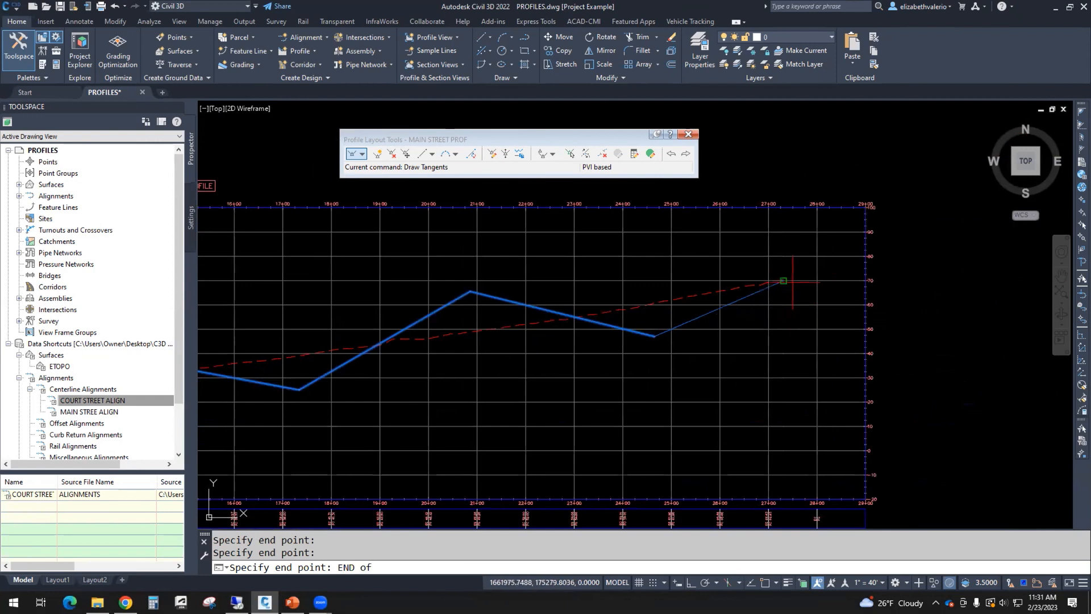
pyautogui.scroll(3, 724, 285)
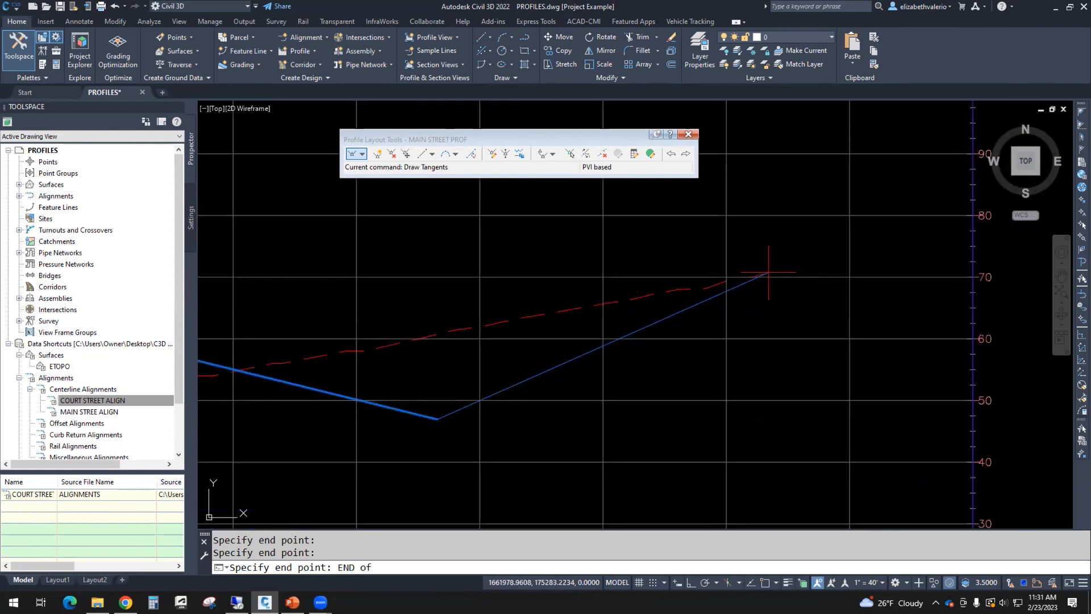
pyautogui.click(764, 274)
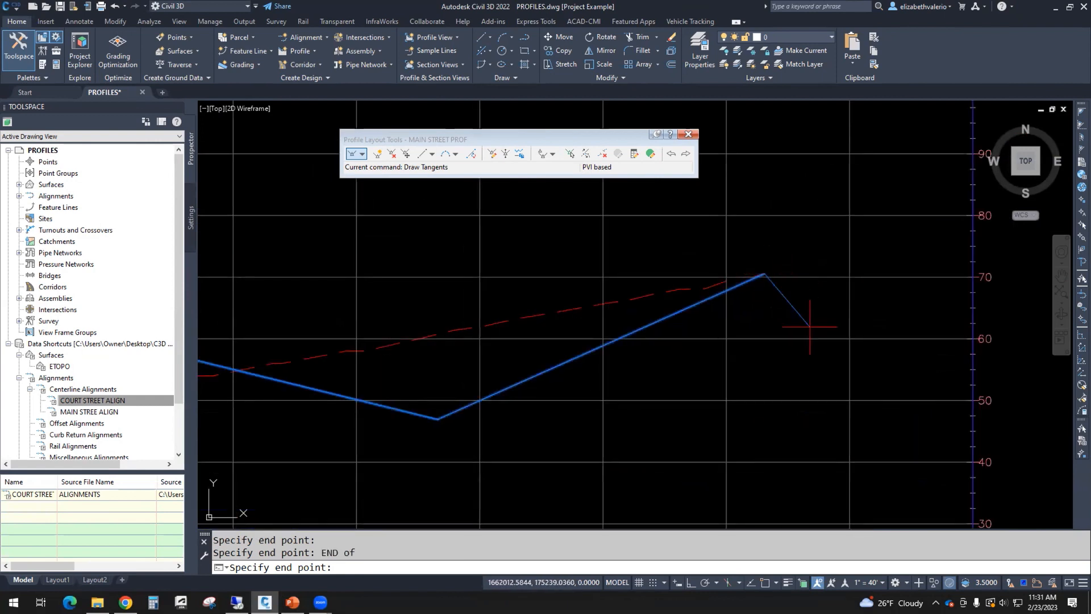
pyautogui.press('Return')
pyautogui.scroll(-5, 807, 338)
pyautogui.moveTo(765, 370); pyautogui.dragTo(998, 324, button='middle')
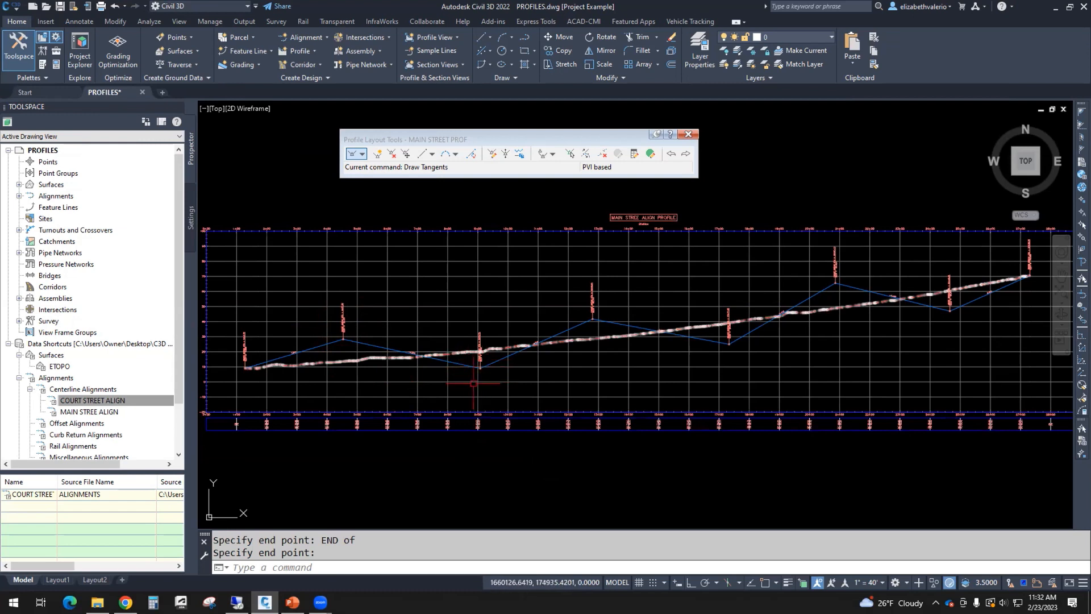
# Step: Choose Free Vertical Parabola (PVI based) from the More Free Vertical Curves menu
pyautogui.click(457, 154)
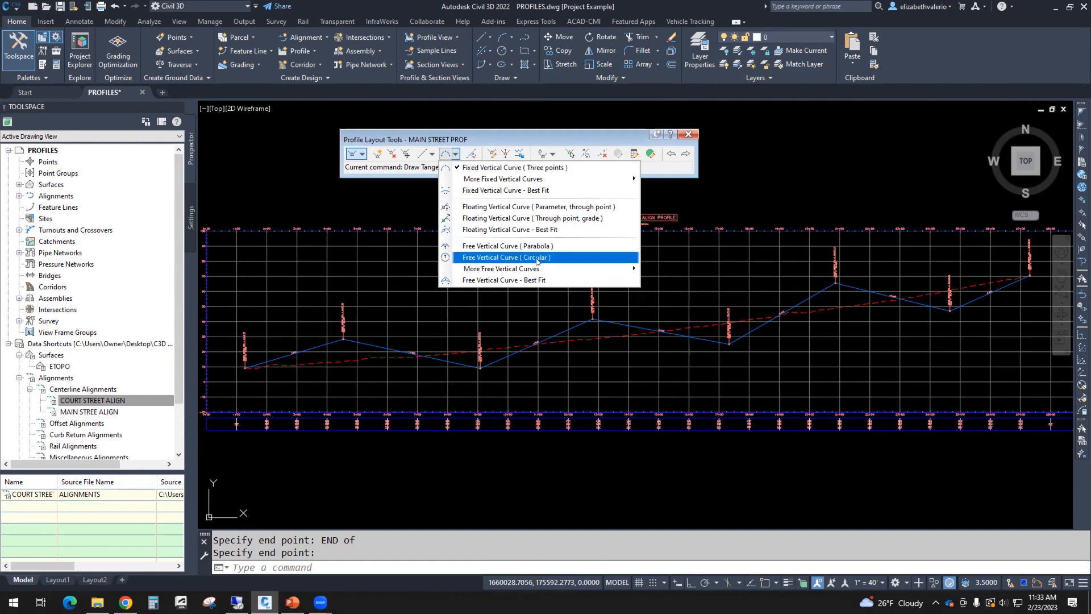
pyautogui.moveTo(529, 270)
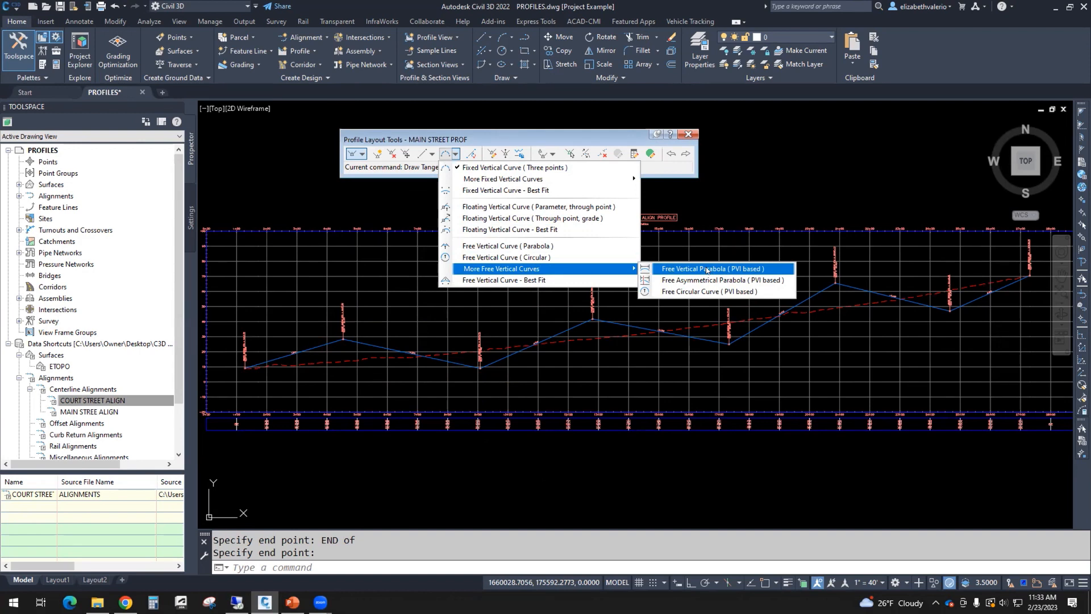
pyautogui.click(707, 269)
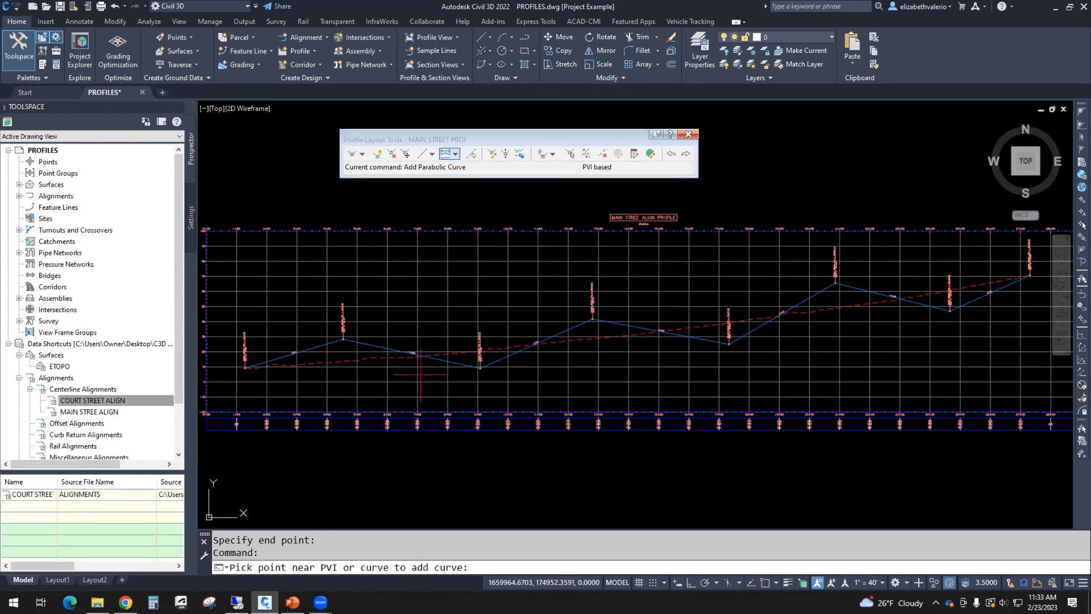
# Step: Add a passthrough parabolic crest curve at the first PVI
pyautogui.click(341, 344)
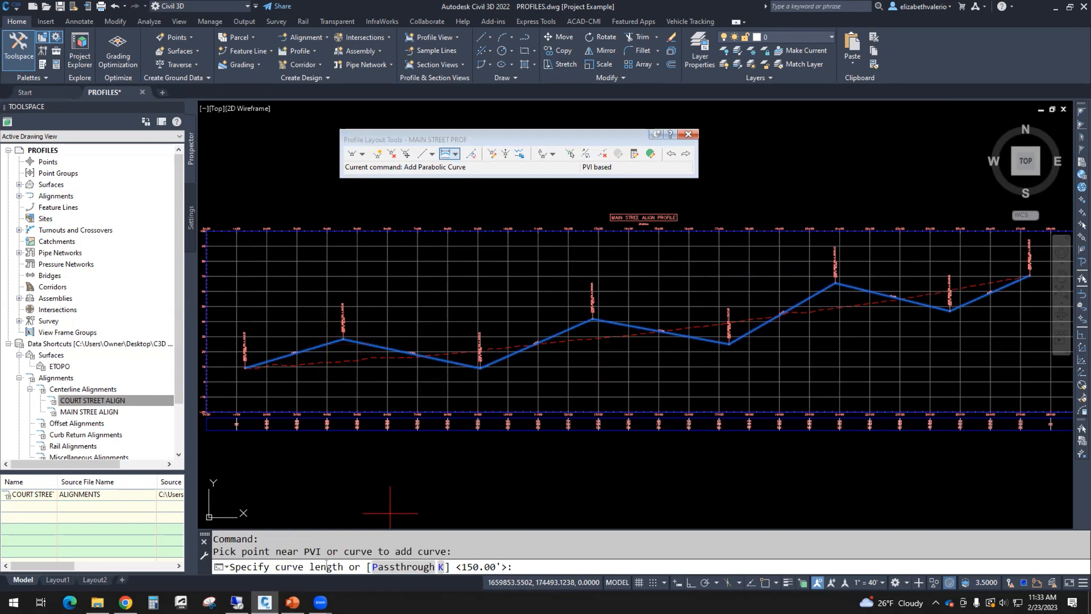
pyautogui.click(396, 568)
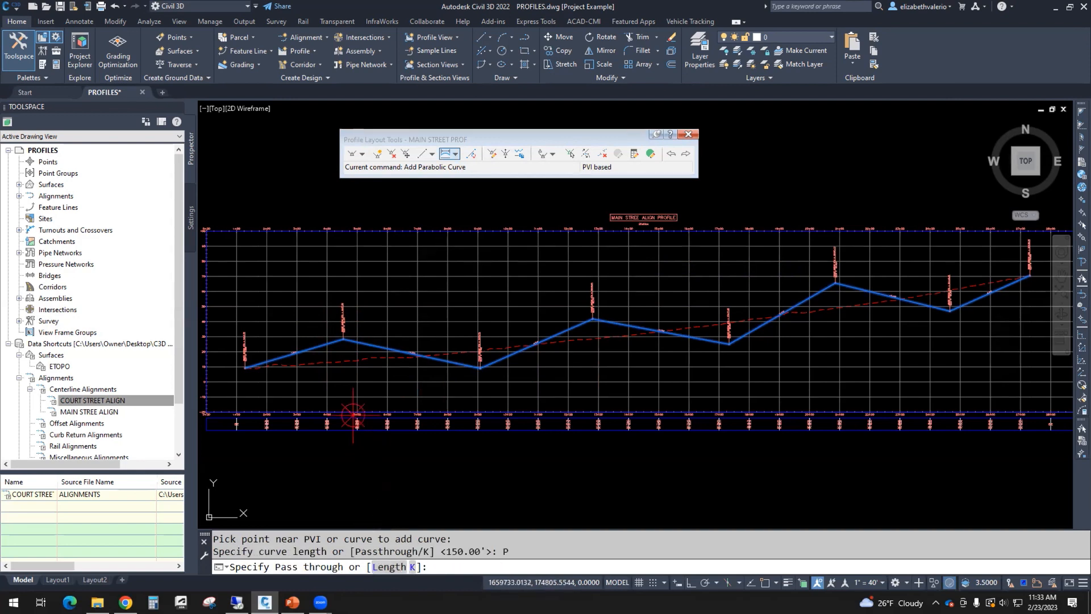
pyautogui.scroll(4, 343, 352)
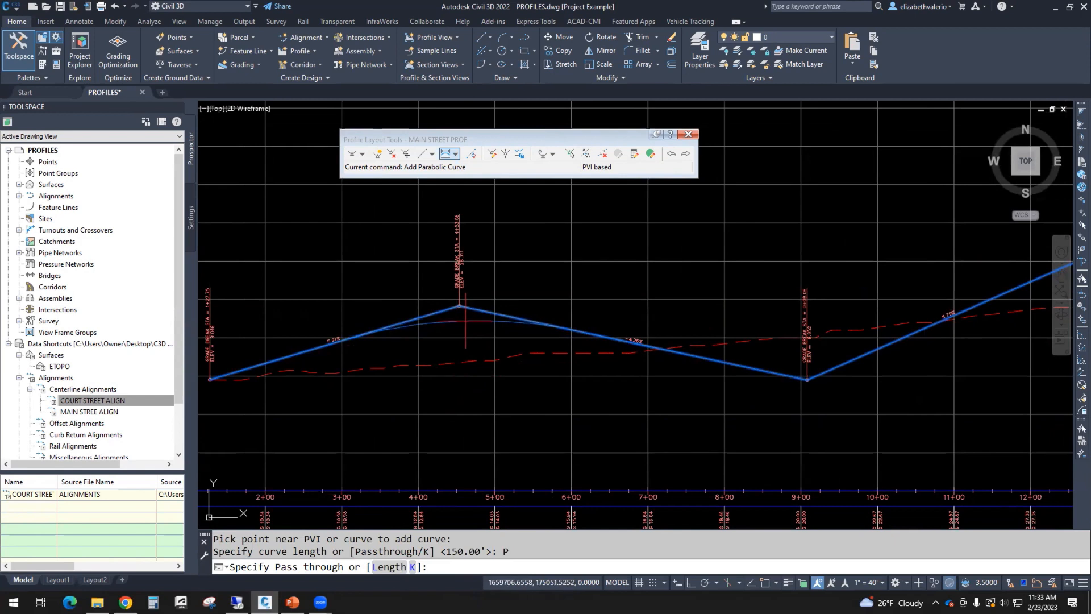
pyautogui.scroll(2, 465, 321)
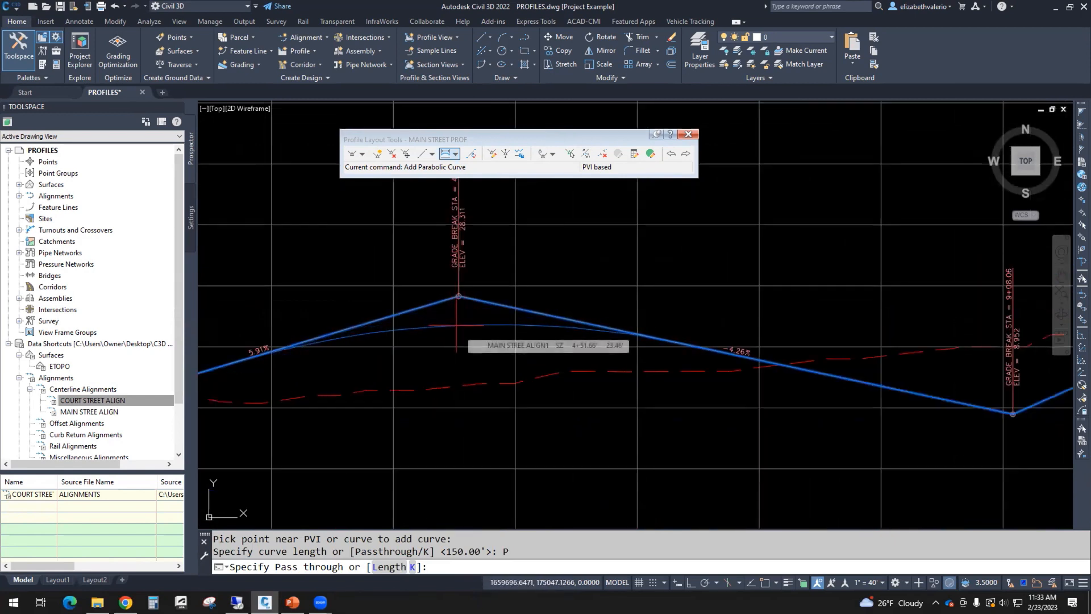
pyautogui.click(456, 326)
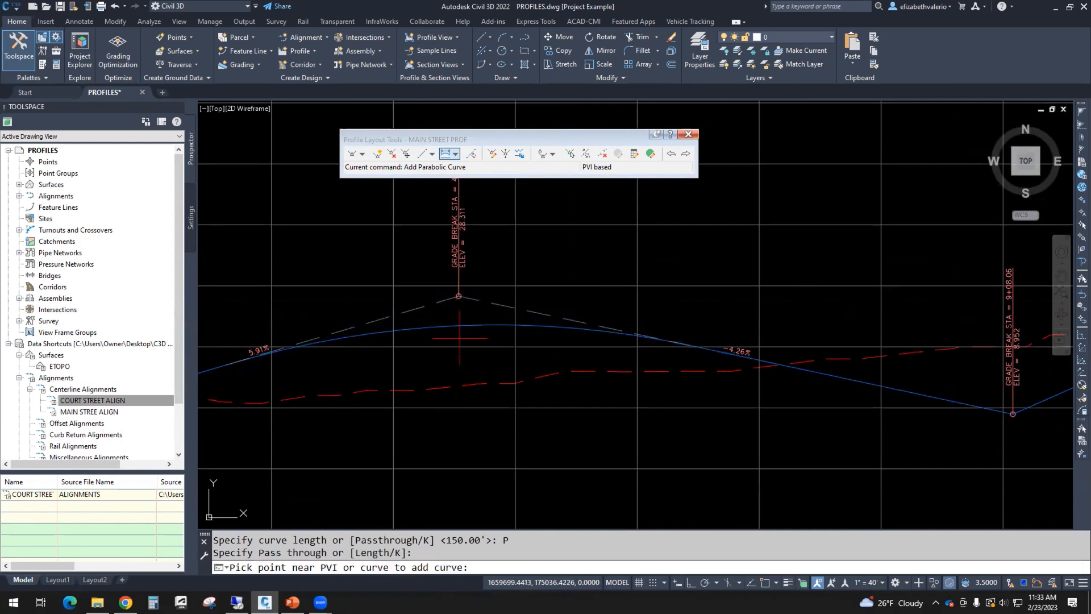
pyautogui.scroll(-2, 456, 325)
pyautogui.moveTo(402, 326); pyautogui.dragTo(314, 326, button='middle')
pyautogui.moveTo(512, 384); pyautogui.dragTo(419, 378, button='middle')
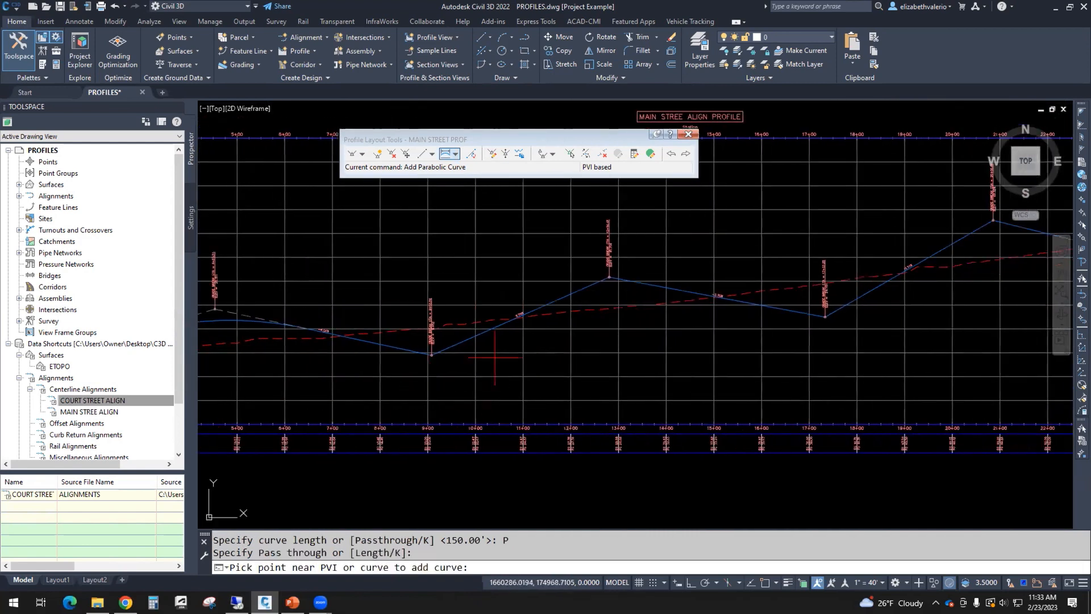
# Step: Add passthrough parabolic curves at the PVIs at 9+00, 13+00 and 17+00
pyautogui.click(414, 343)
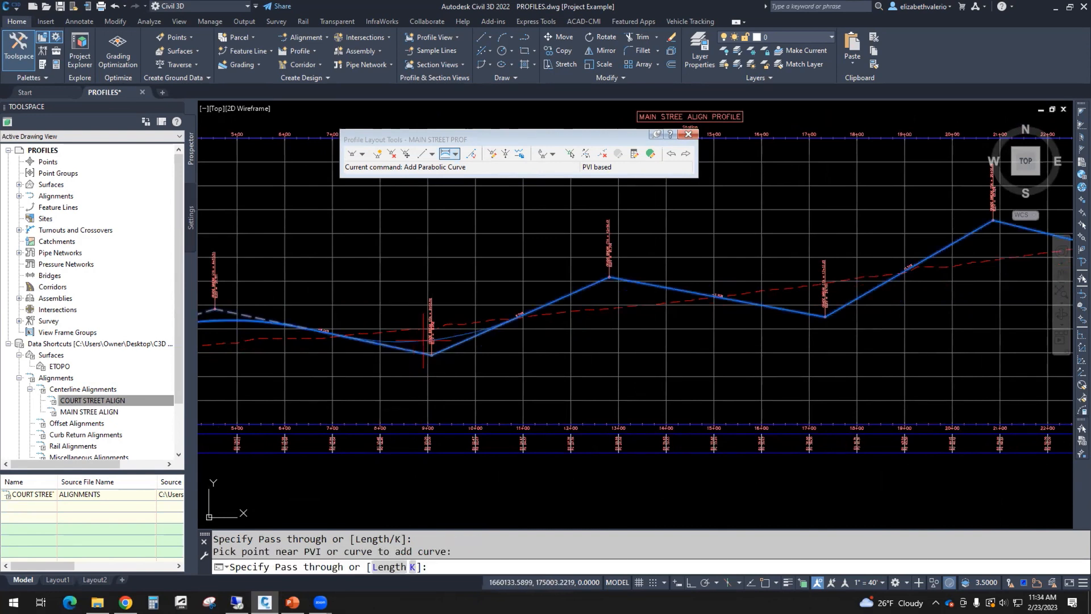
pyautogui.click(447, 340)
pyautogui.moveTo(594, 330); pyautogui.dragTo(401, 295, button='middle')
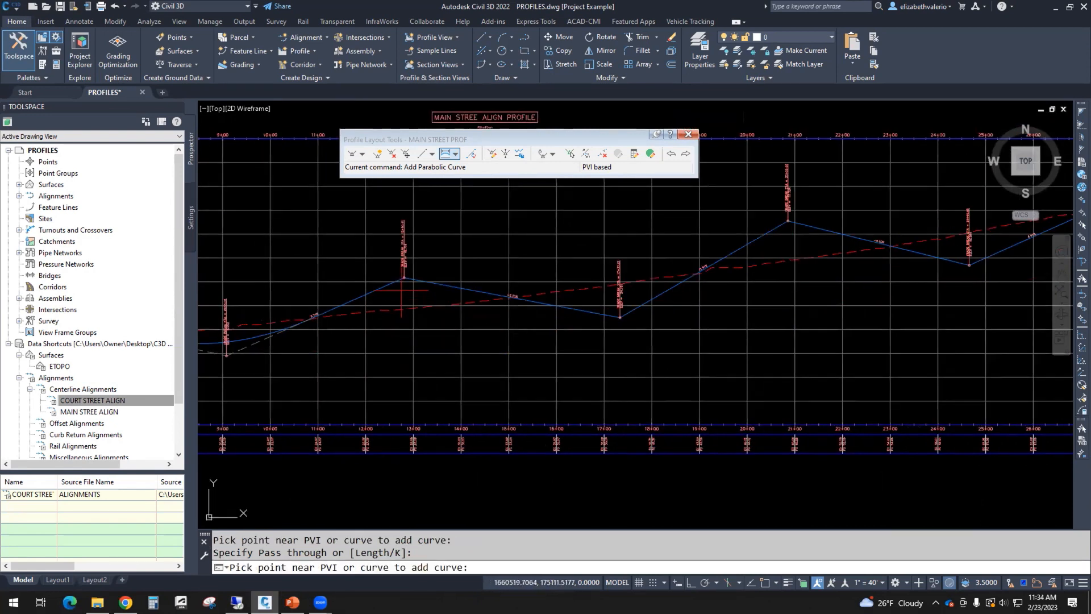
pyautogui.click(402, 291)
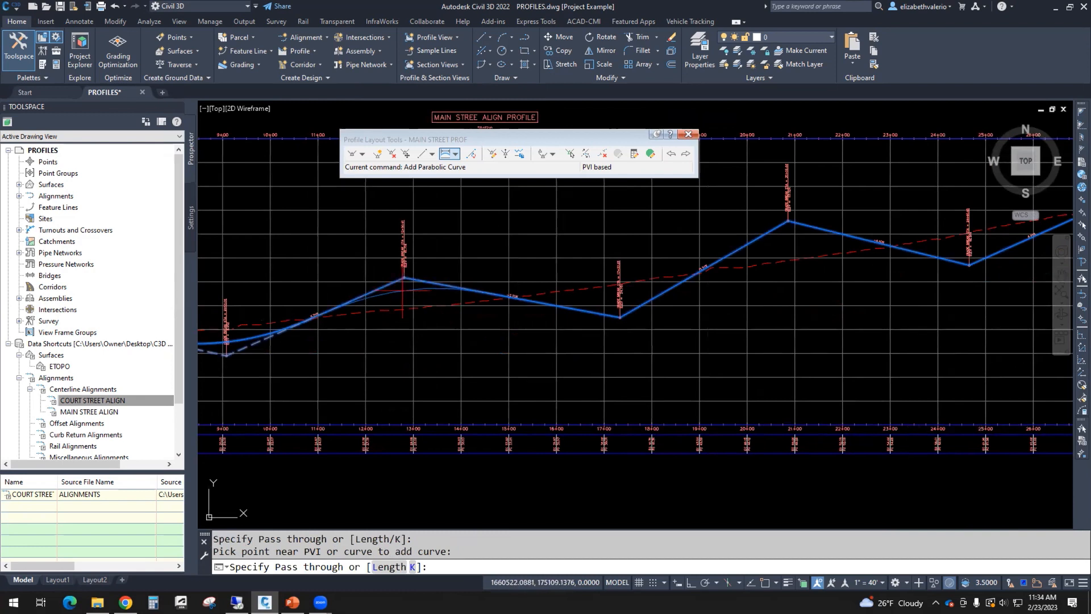
pyautogui.click(402, 312)
pyautogui.moveTo(531, 317); pyautogui.dragTo(329, 337, button='middle')
pyautogui.click(406, 330)
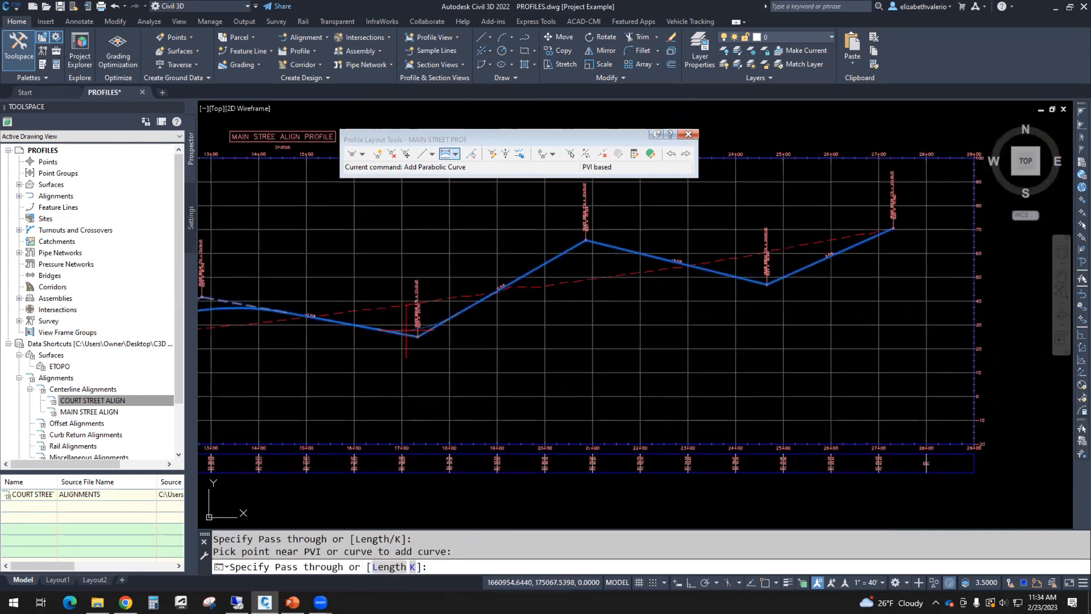
pyautogui.click(383, 327)
# Step: Add passthrough curves at the PVIs near 21+00 and 24+50, then finish and view the profile
pyautogui.moveTo(605, 286); pyautogui.dragTo(369, 291, button='middle')
pyautogui.click(456, 276)
pyautogui.click(457, 277)
pyautogui.click(541, 298)
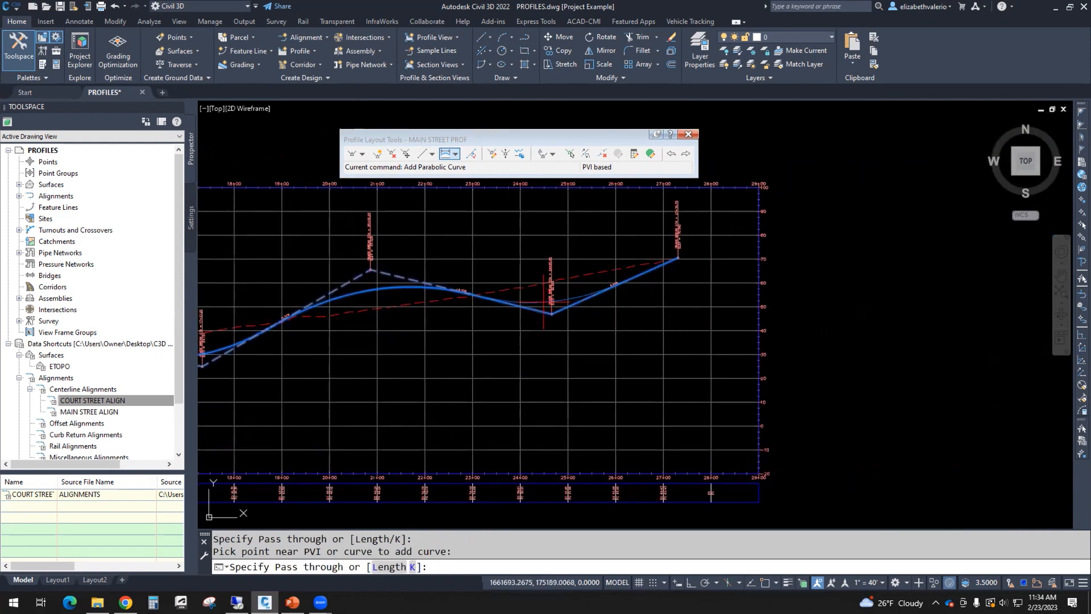
pyautogui.click(534, 304)
pyautogui.press('Return')
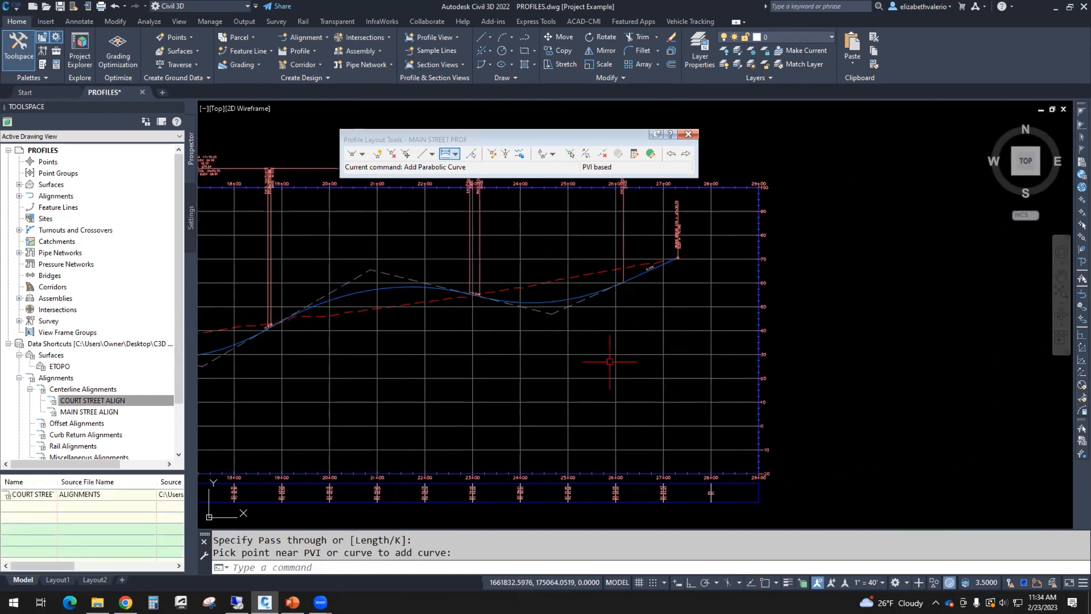
pyautogui.scroll(-3, 610, 363)
pyautogui.moveTo(611, 389); pyautogui.dragTo(953, 378, button='middle')
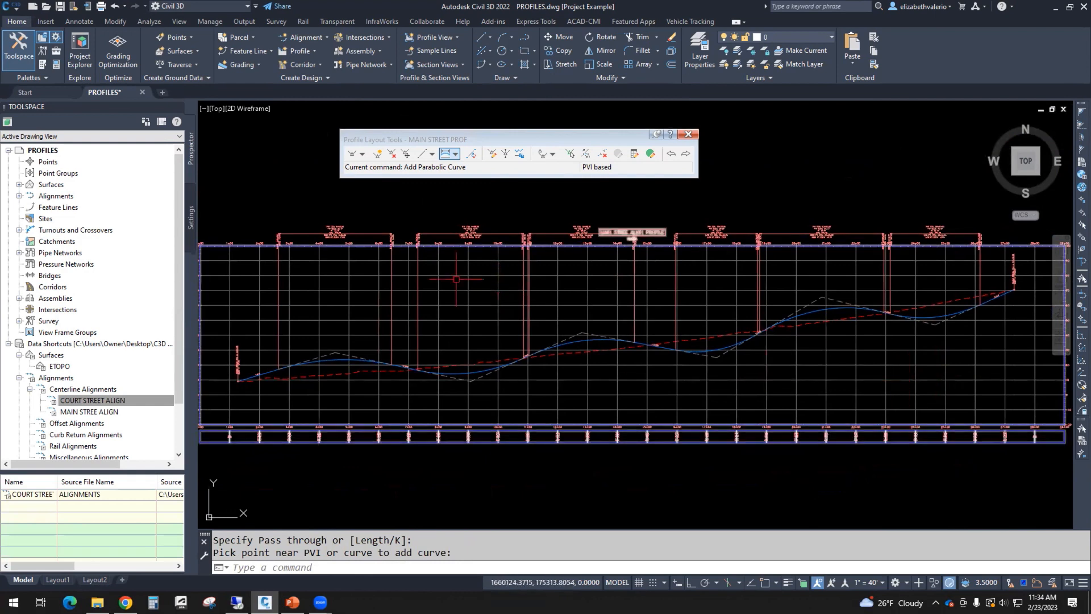
# Step: Lower the first three vertical curve label groups down close to their curves
pyautogui.click(343, 232)
pyautogui.click(335, 233)
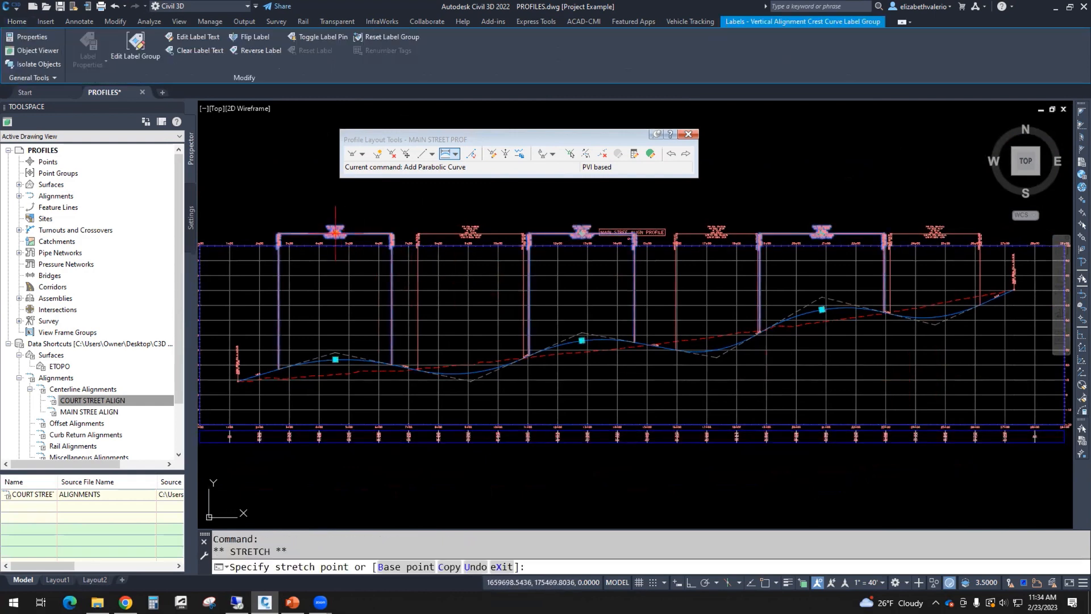
pyautogui.click(336, 331)
pyautogui.click(472, 233)
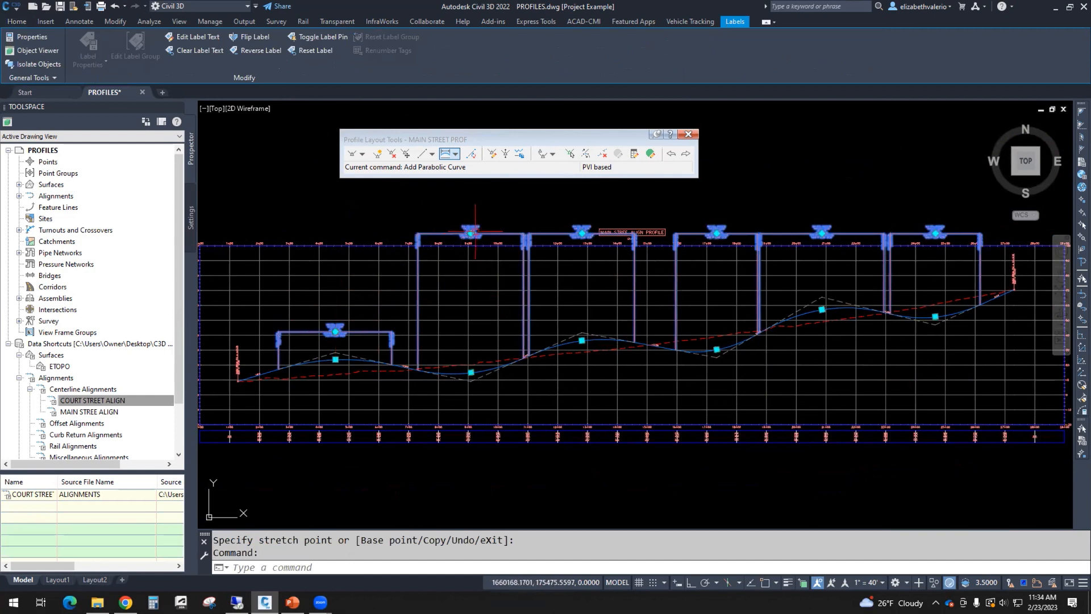
pyautogui.click(471, 232)
pyautogui.click(470, 324)
pyautogui.click(582, 233)
pyautogui.click(582, 308)
# Step: Lower the remaining three curve label groups near their curves and clear the selection
pyautogui.click(717, 233)
pyautogui.click(717, 233)
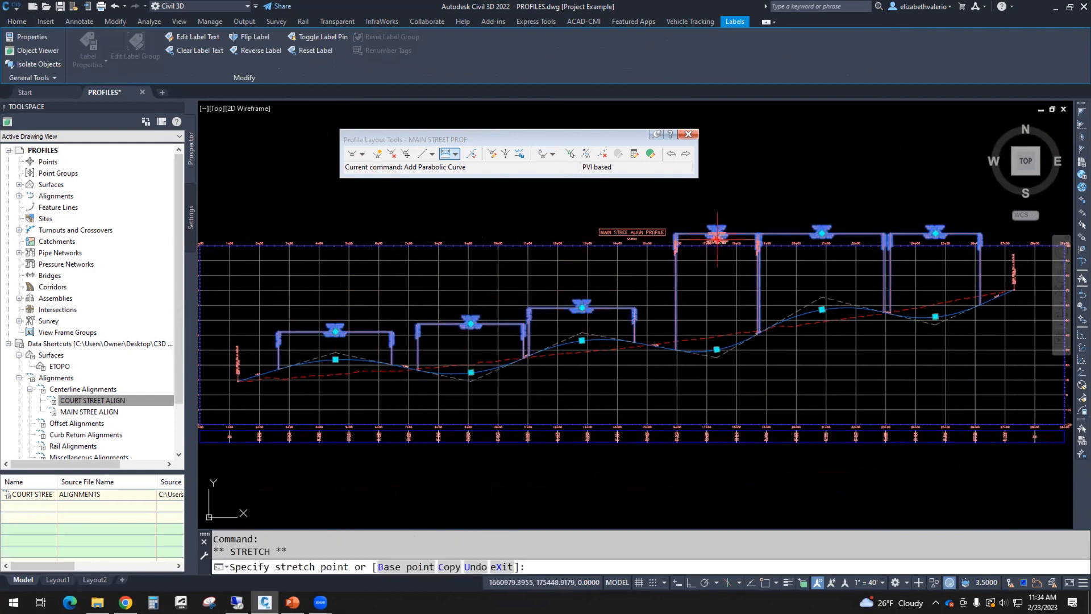
pyautogui.click(717, 308)
pyautogui.click(822, 233)
pyautogui.click(822, 233)
pyautogui.click(822, 354)
pyautogui.click(936, 233)
pyautogui.click(935, 233)
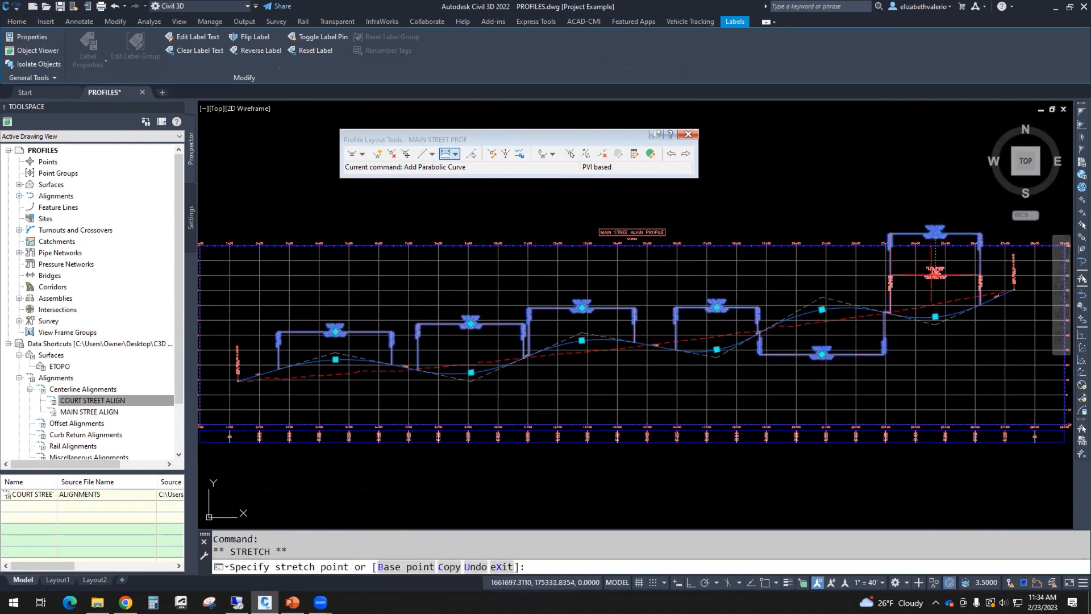
pyautogui.click(936, 274)
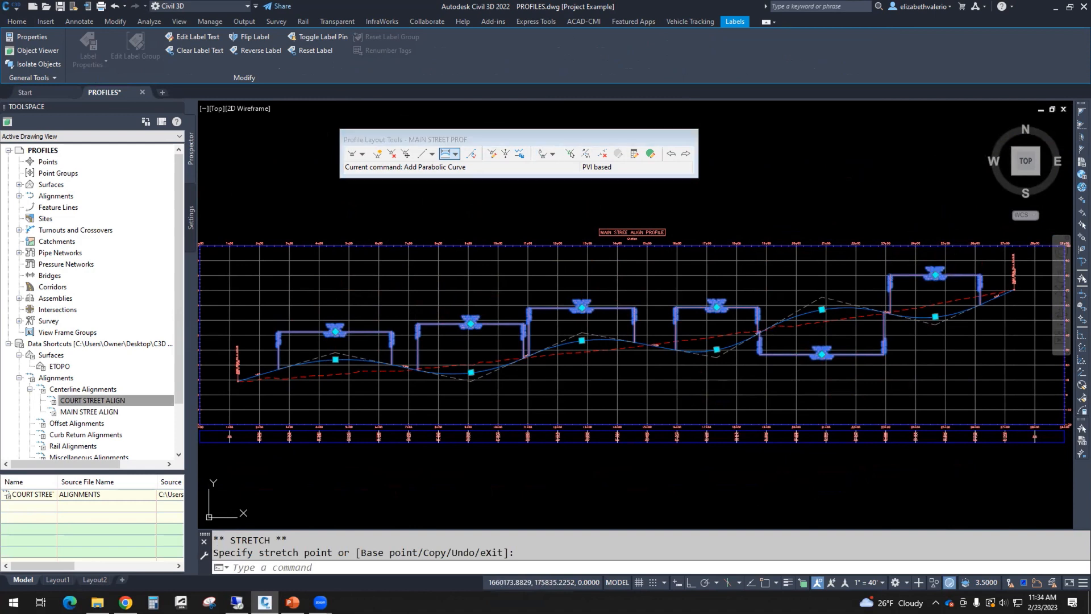
pyautogui.press('Escape')
pyautogui.press('Escape')
pyautogui.moveTo(668, 485); pyautogui.dragTo(660, 478, button='middle')
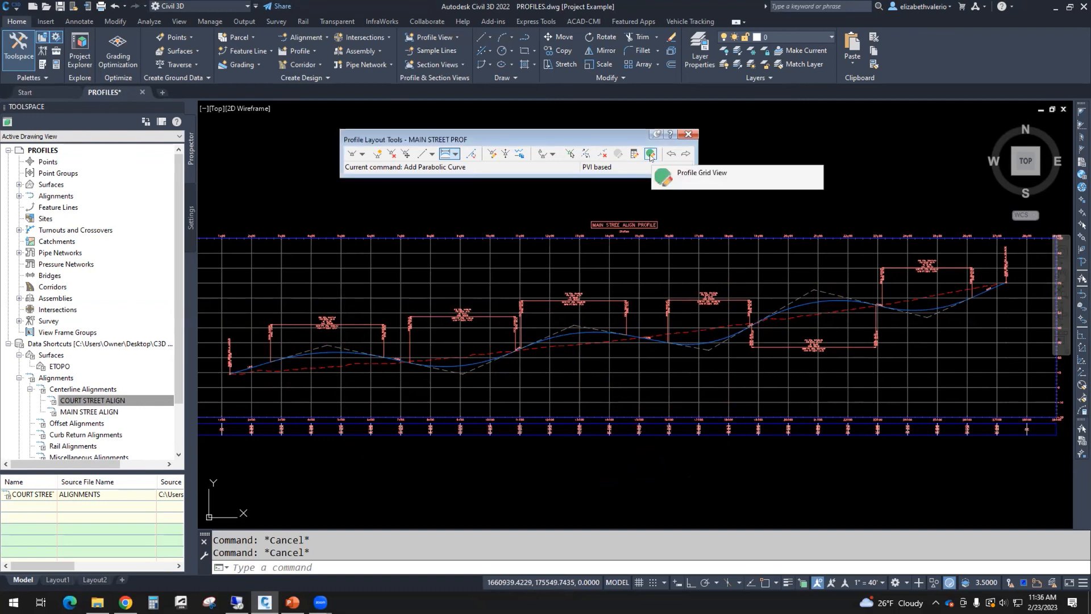
# Step: Open the profile's entities grid and attempt a Grade Out of 5 on PVI row 5, which fails
pyautogui.click(642, 261)
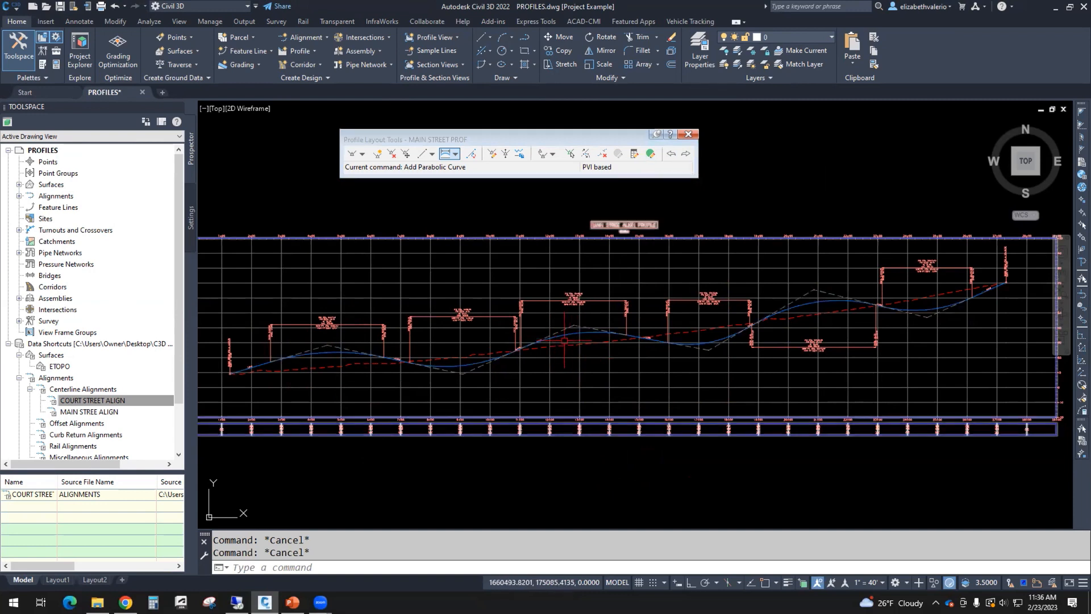
pyautogui.click(651, 154)
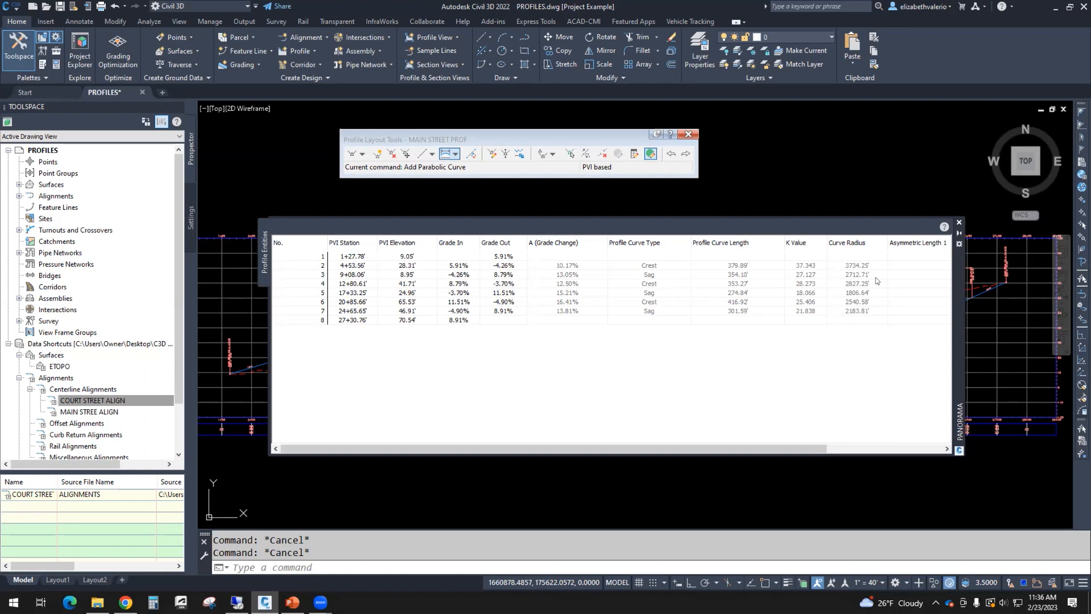
pyautogui.click(504, 293)
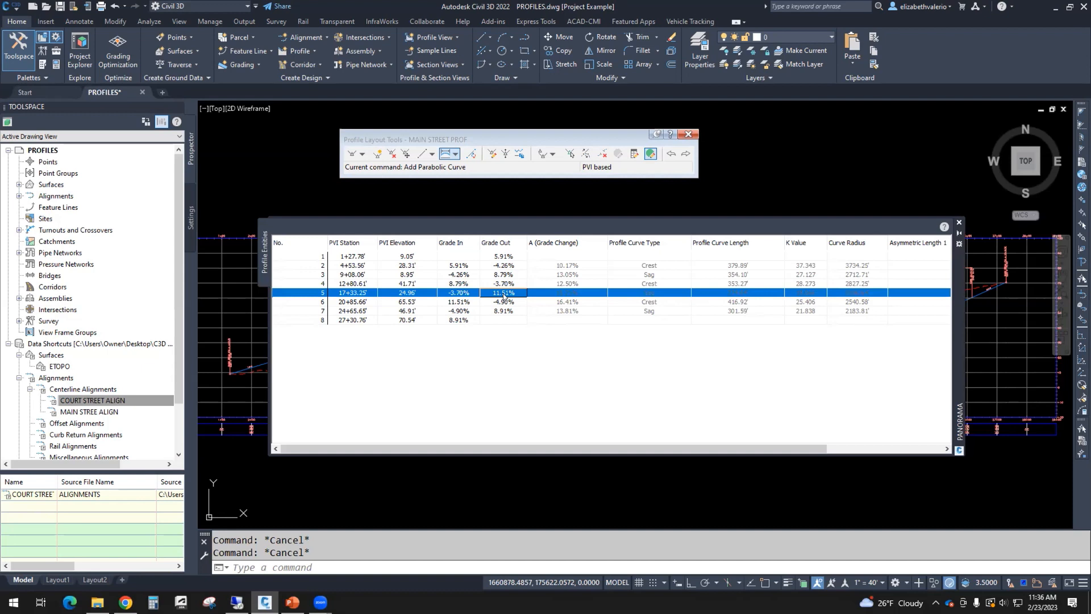
pyautogui.click(504, 293)
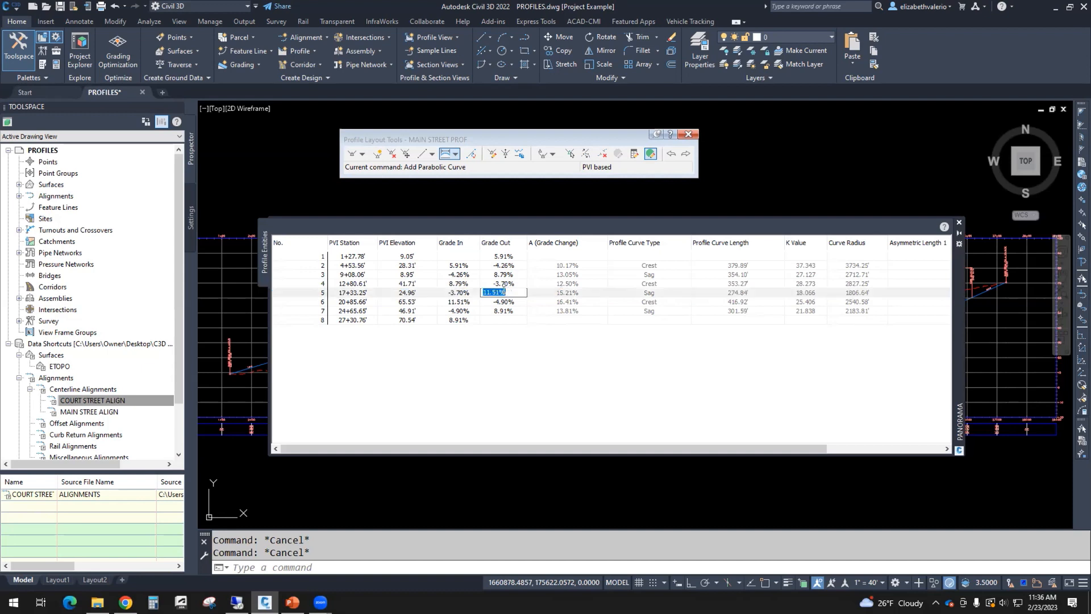
pyautogui.write('5')
pyautogui.press('Return')
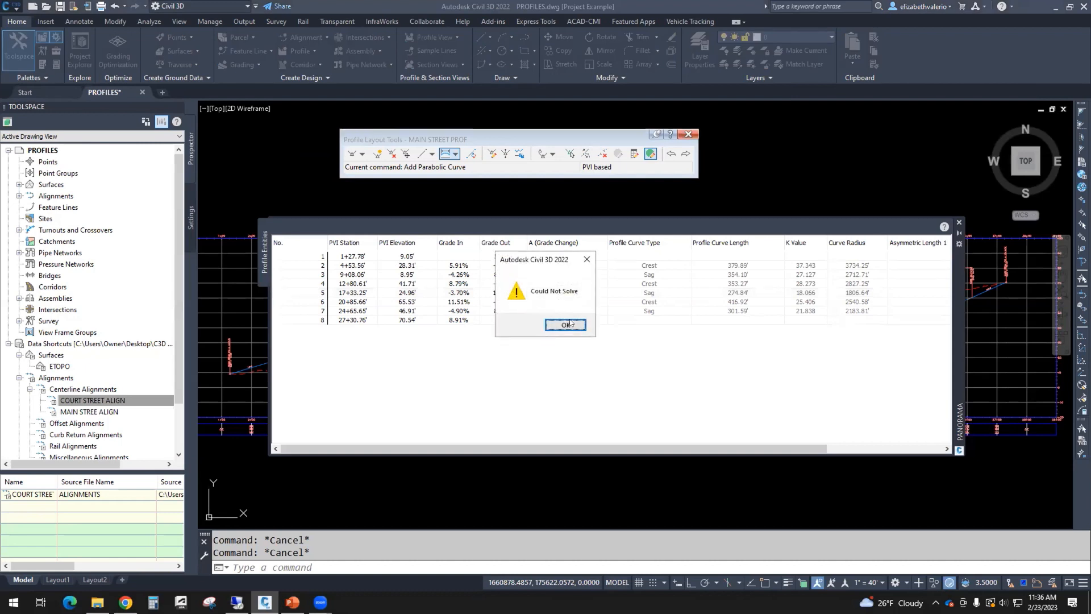
pyautogui.click(567, 325)
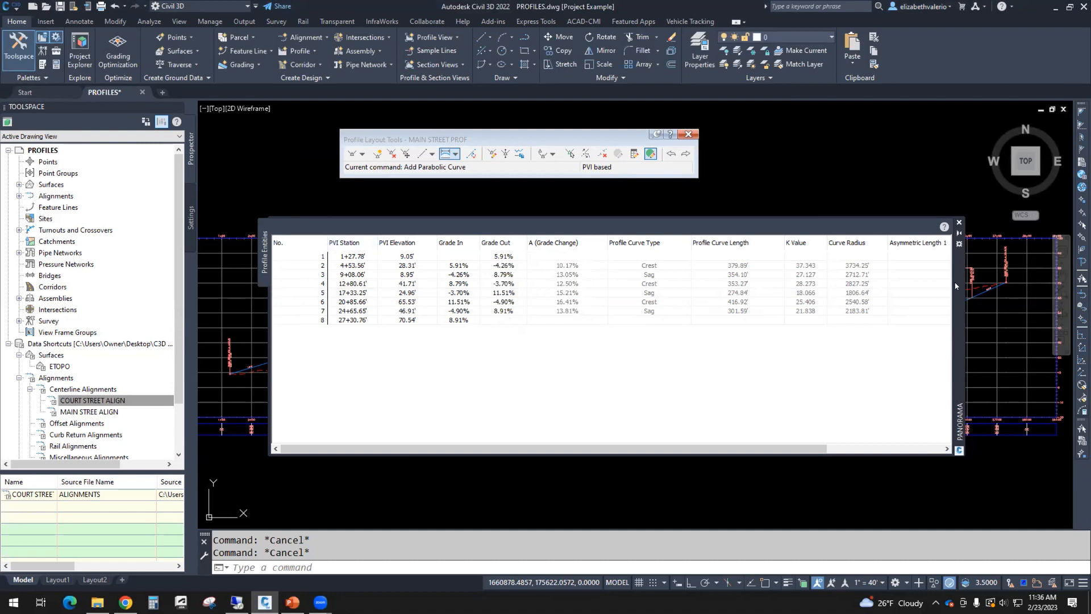
# Step: Reposition the entities grid and re-commit row 1's Grade Out, dismissing the Could Not Solve warning
pyautogui.moveTo(955, 286); pyautogui.dragTo(932, 578)
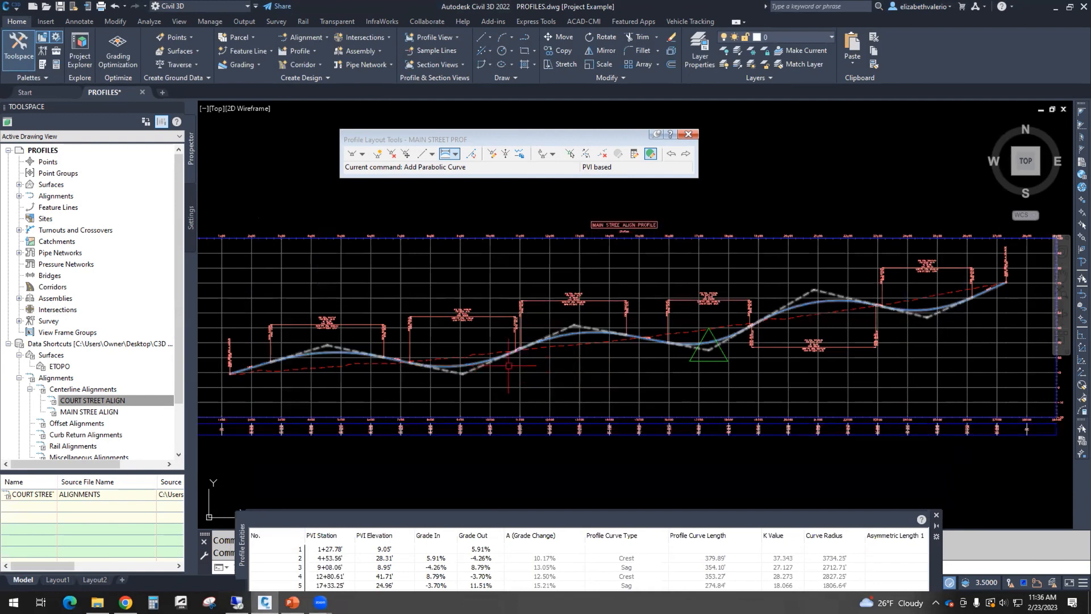
pyautogui.scroll(5, 500, 367)
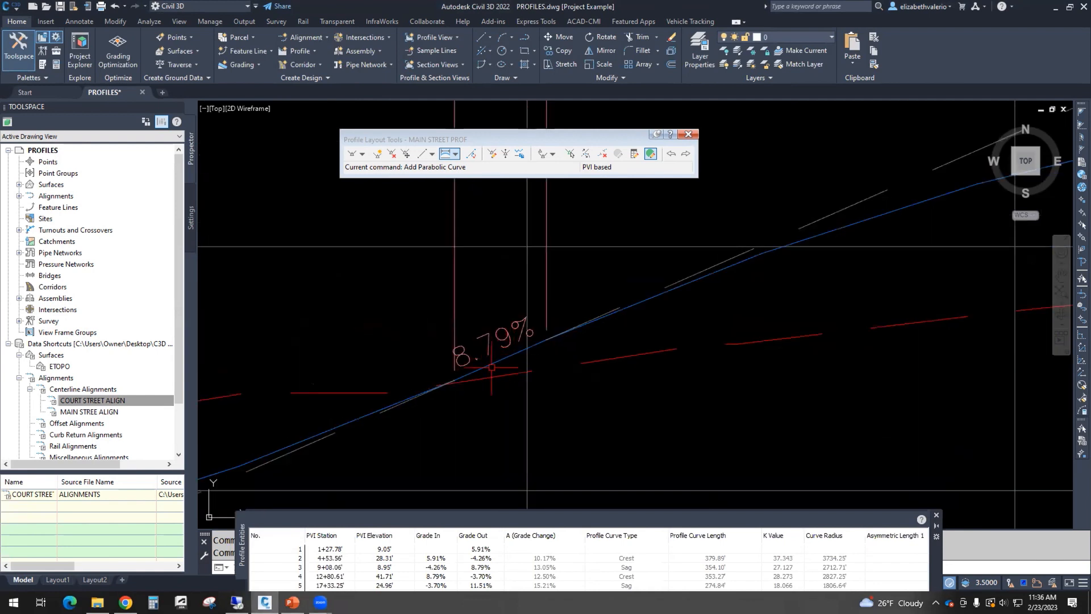
pyautogui.scroll(-5, 510, 357)
pyautogui.scroll(-6, 510, 357)
pyautogui.moveTo(935, 560); pyautogui.dragTo(943, 289)
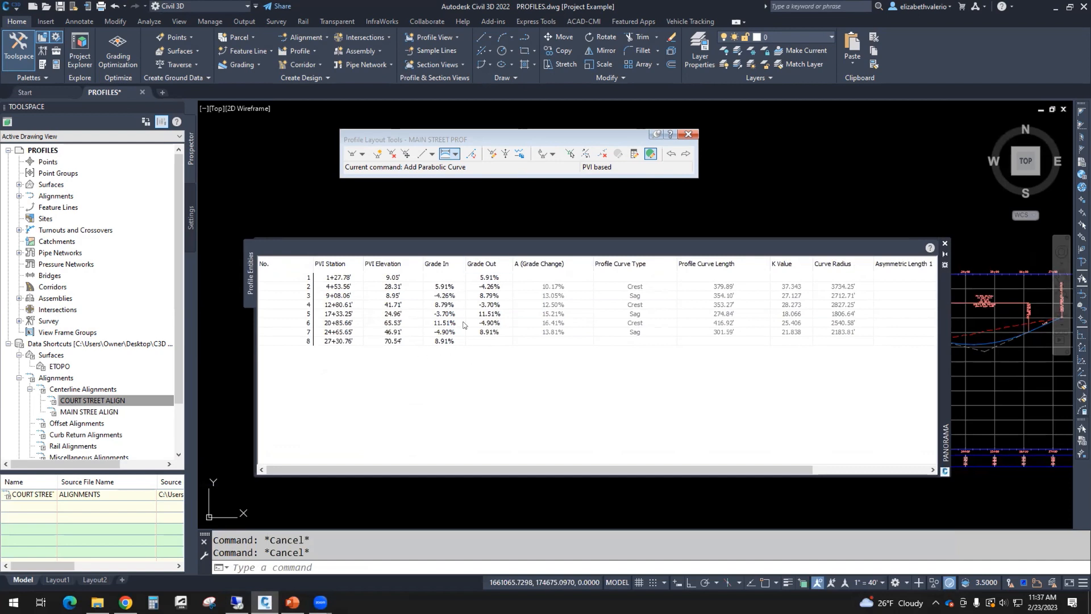
pyautogui.click(492, 278)
pyautogui.click(492, 278)
pyautogui.press('Return')
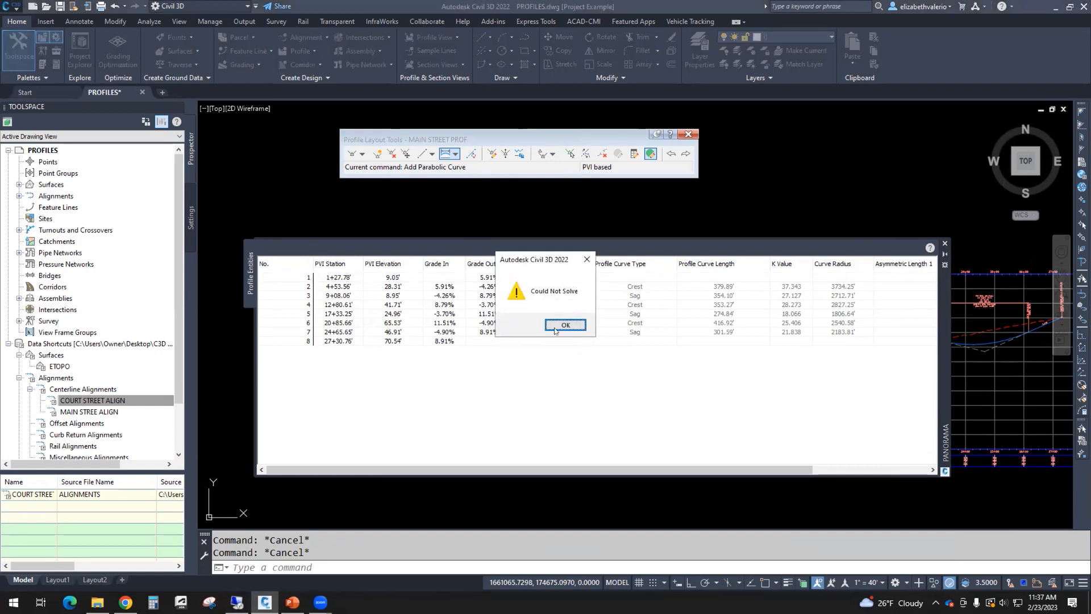
pyautogui.click(556, 328)
# Step: Re-commit row 8's Grade In, dismiss the warning, and close the entities grid
pyautogui.click(449, 343)
pyautogui.click(445, 341)
pyautogui.press('Return')
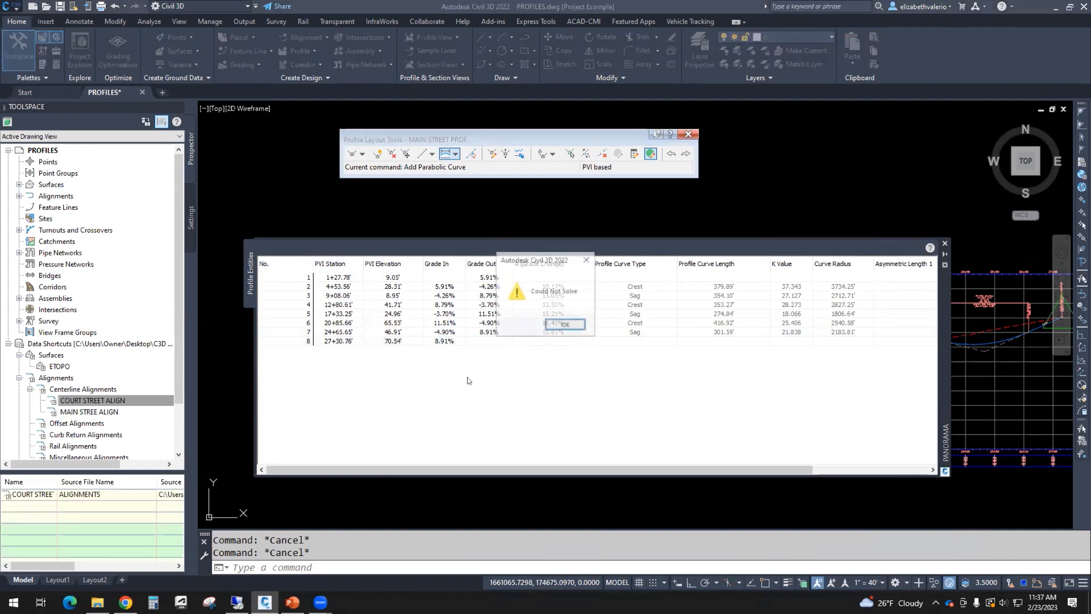
pyautogui.click(558, 325)
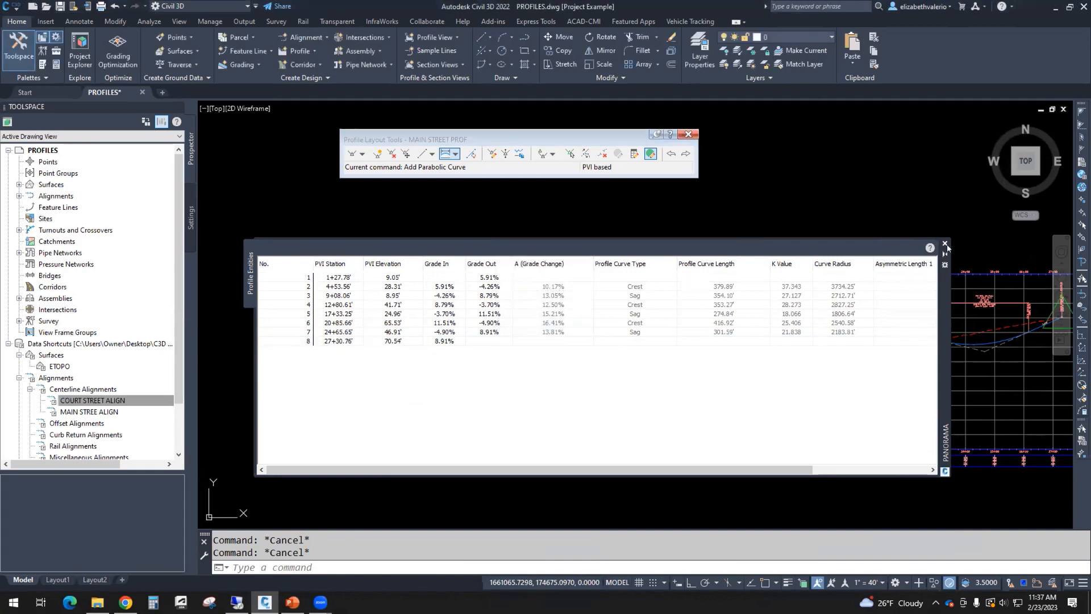
pyautogui.click(945, 243)
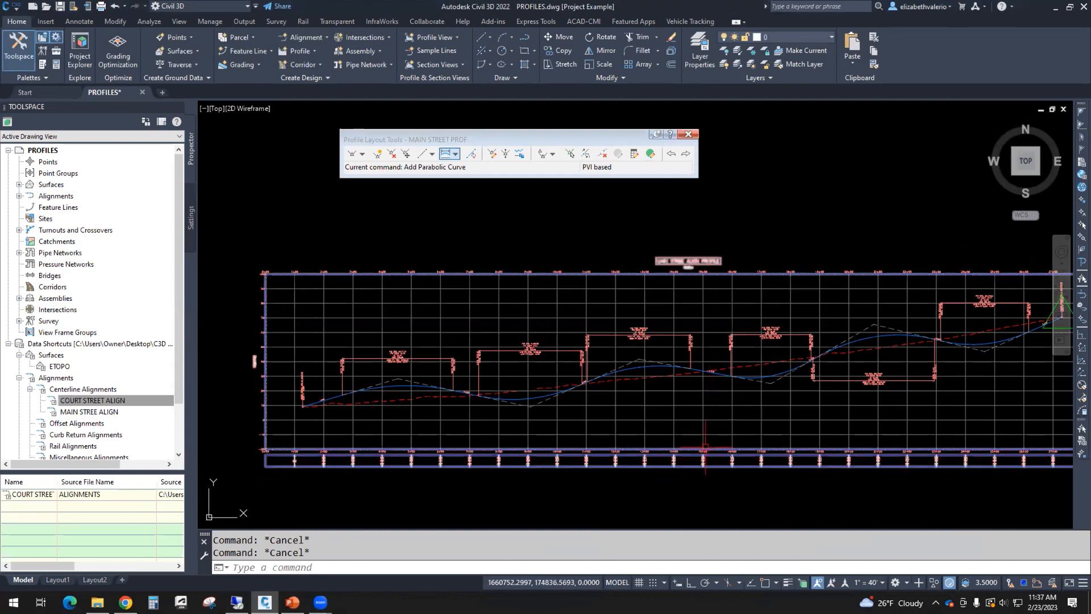
# Step: Undo 21 commands, then 2 more, leaving 8 PVIs joined by straight tangents
pyautogui.scroll(-2, 711, 438)
pyautogui.moveTo(711, 438); pyautogui.dragTo(585, 384, button='middle')
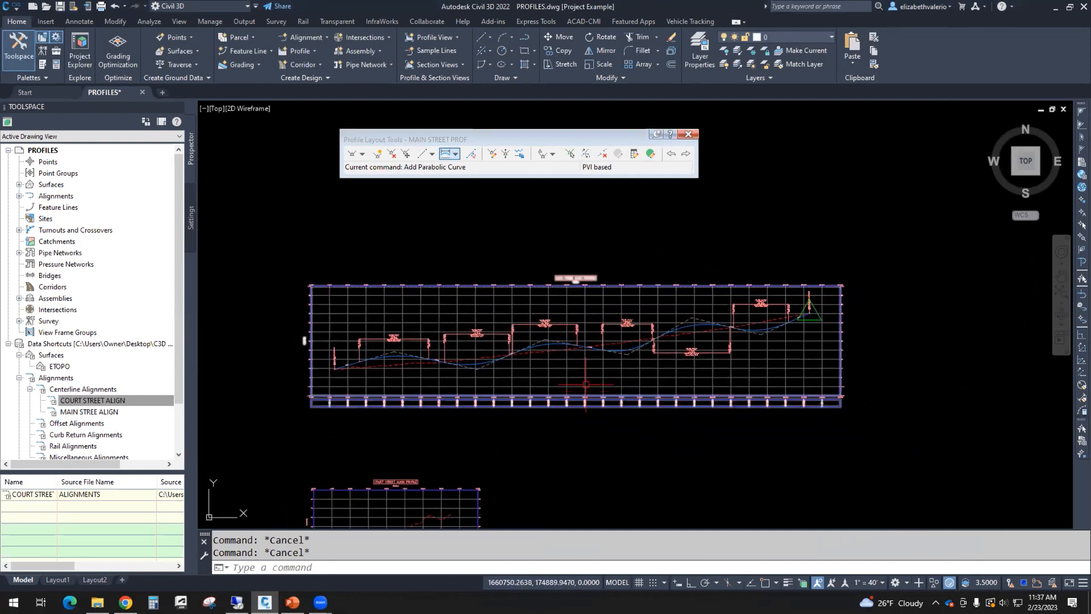
pyautogui.click(123, 6)
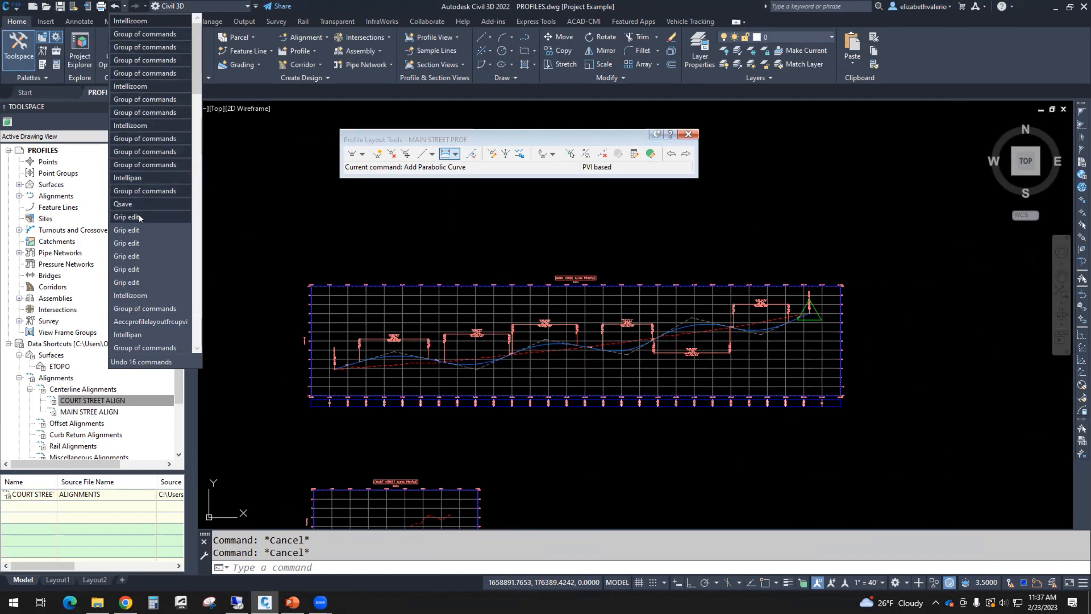
pyautogui.click(128, 286)
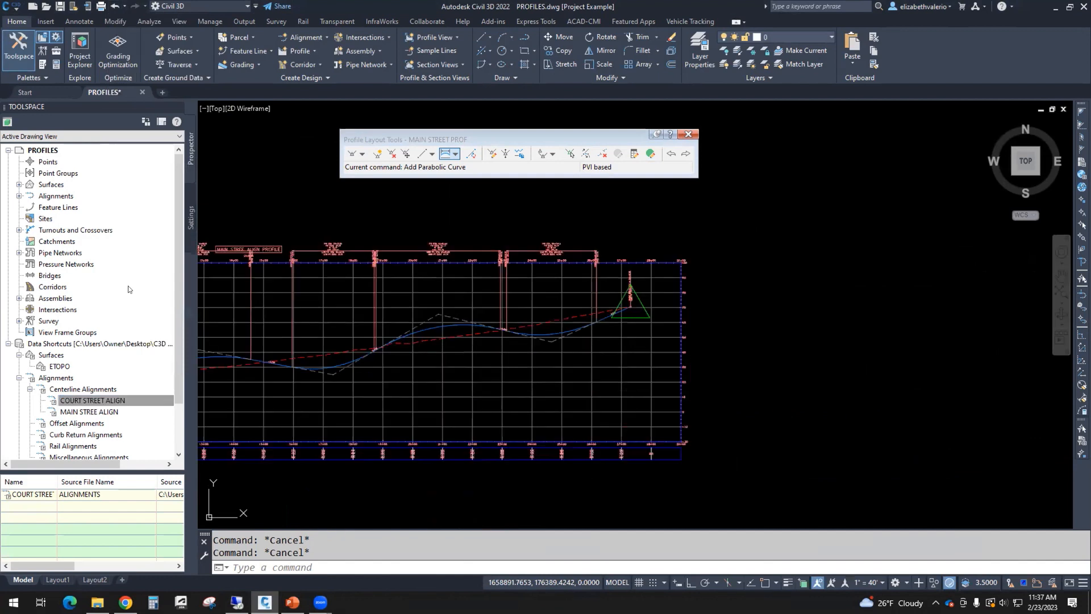
pyautogui.click(124, 5)
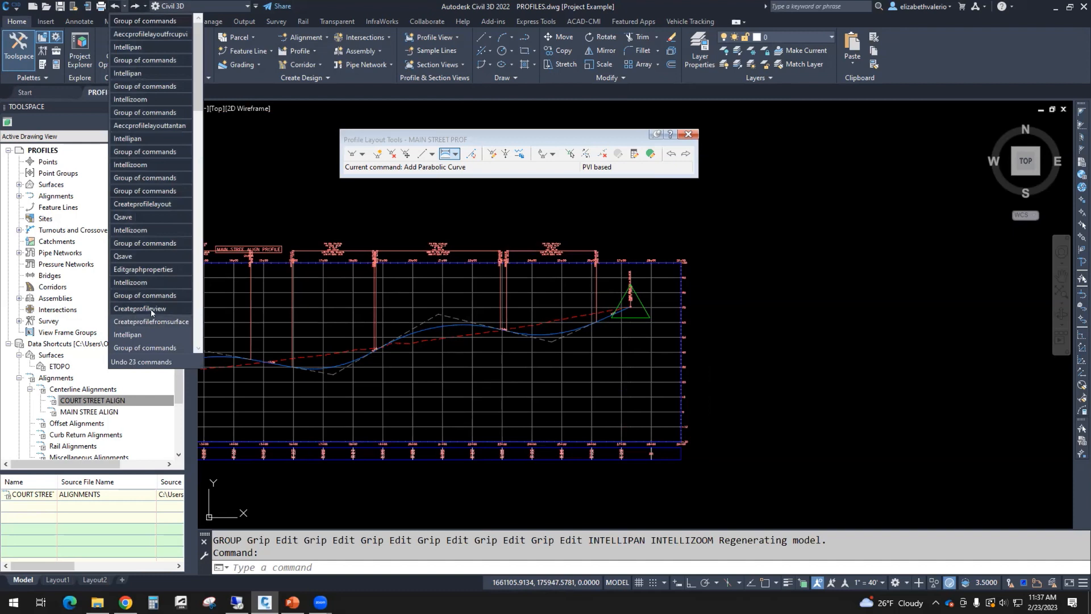
pyautogui.click(160, 35)
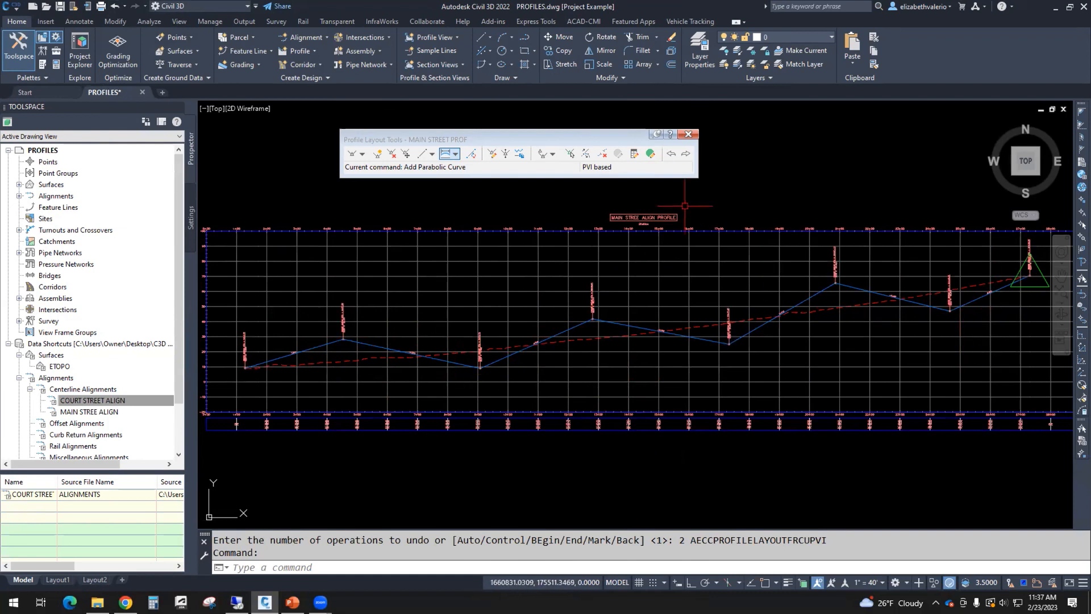
pyautogui.click(651, 153)
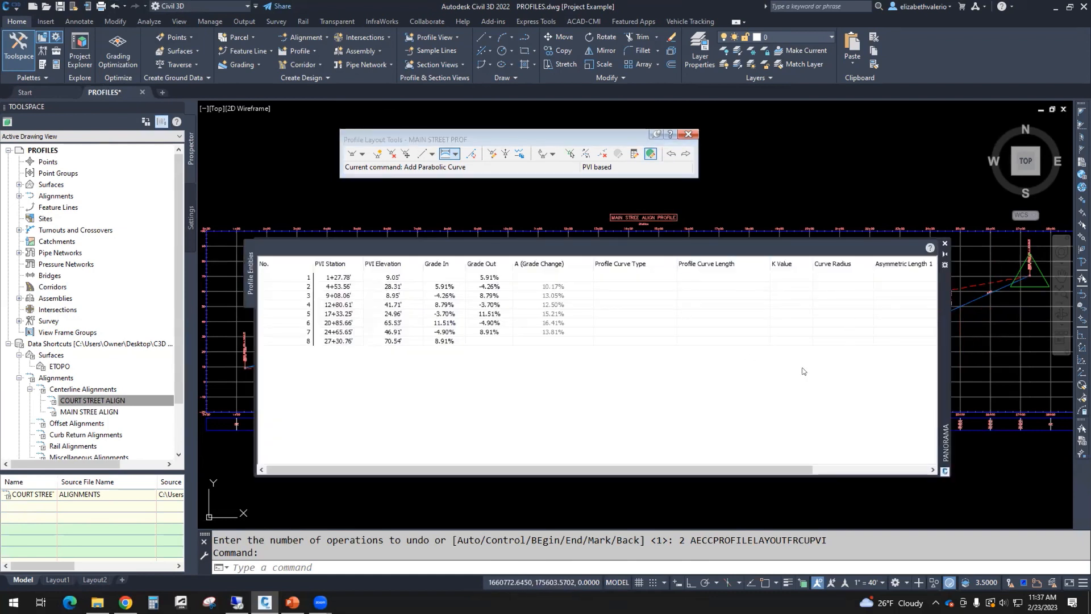
# Step: In Profile Grid View, set the grade out at PVI rows 5 and 7 to 5.00%
pyautogui.click(492, 314)
pyautogui.click(491, 313)
pyautogui.write('5')
pyautogui.press('Return')
pyautogui.click(487, 332)
pyautogui.click(486, 332)
pyautogui.write('5')
pyautogui.press('Return')
# Step: Set the grade out at PVI rows 3 and 1 to 5.00%, then close the Panorama grid
pyautogui.click(484, 296)
pyautogui.click(483, 296)
pyautogui.write('5')
pyautogui.press('Return')
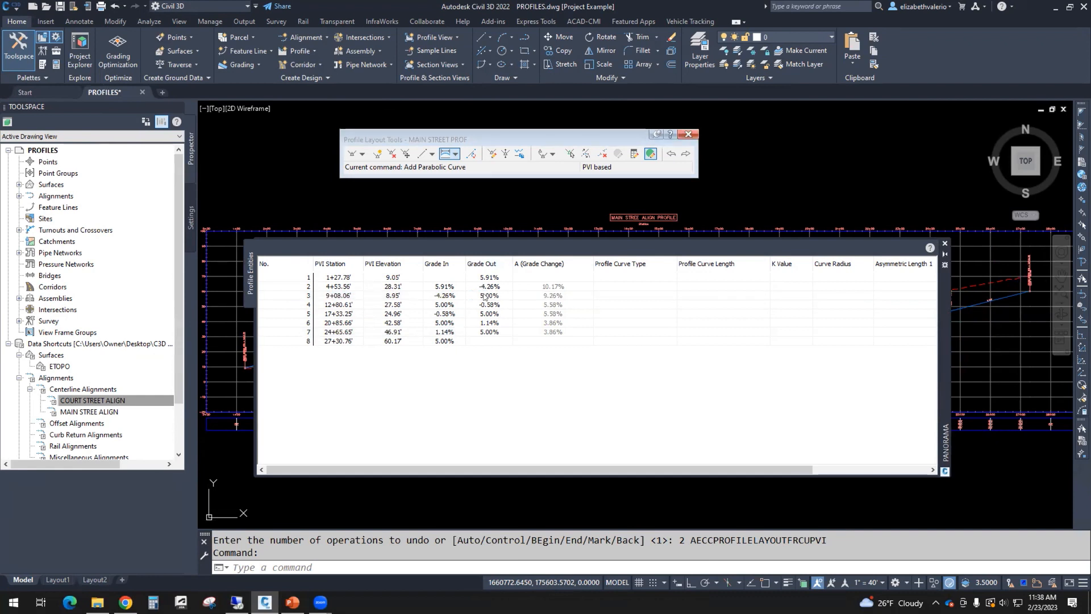
pyautogui.click(493, 277)
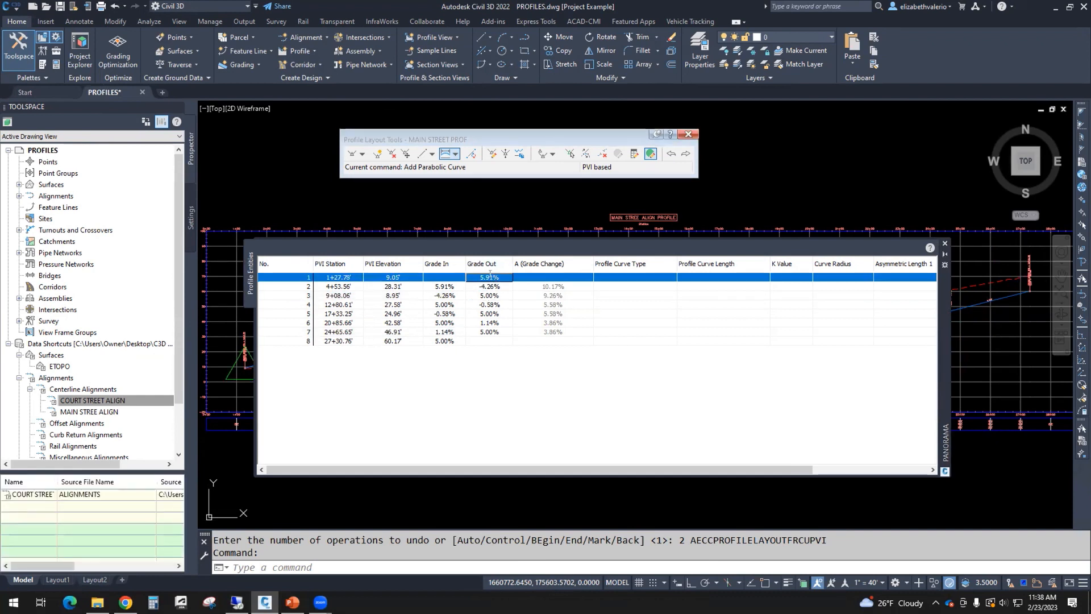
pyautogui.click(490, 277)
pyautogui.write('5')
pyautogui.press('Return')
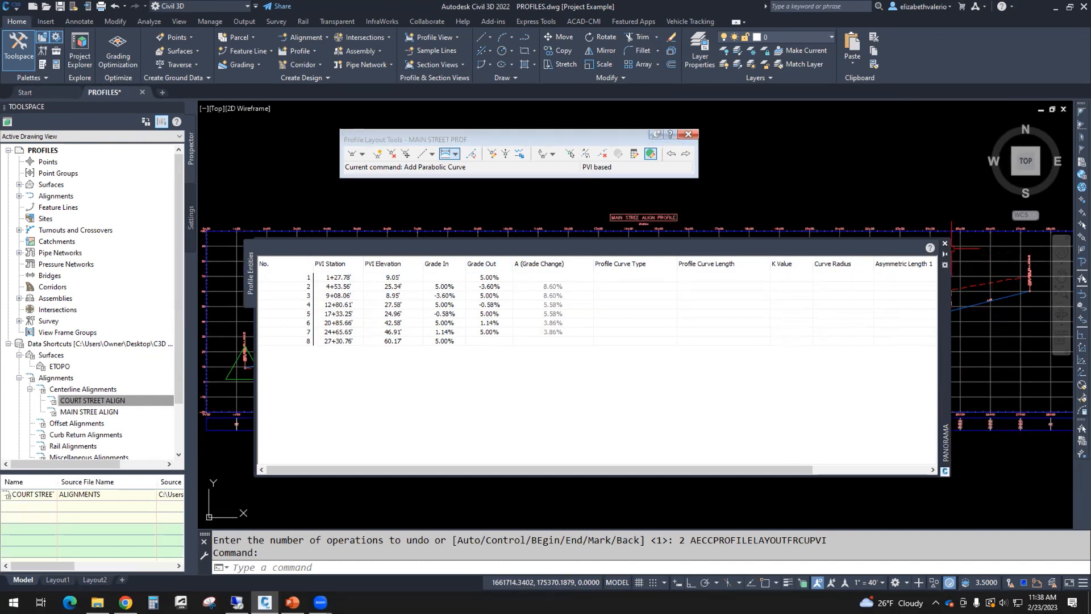
pyautogui.click(945, 243)
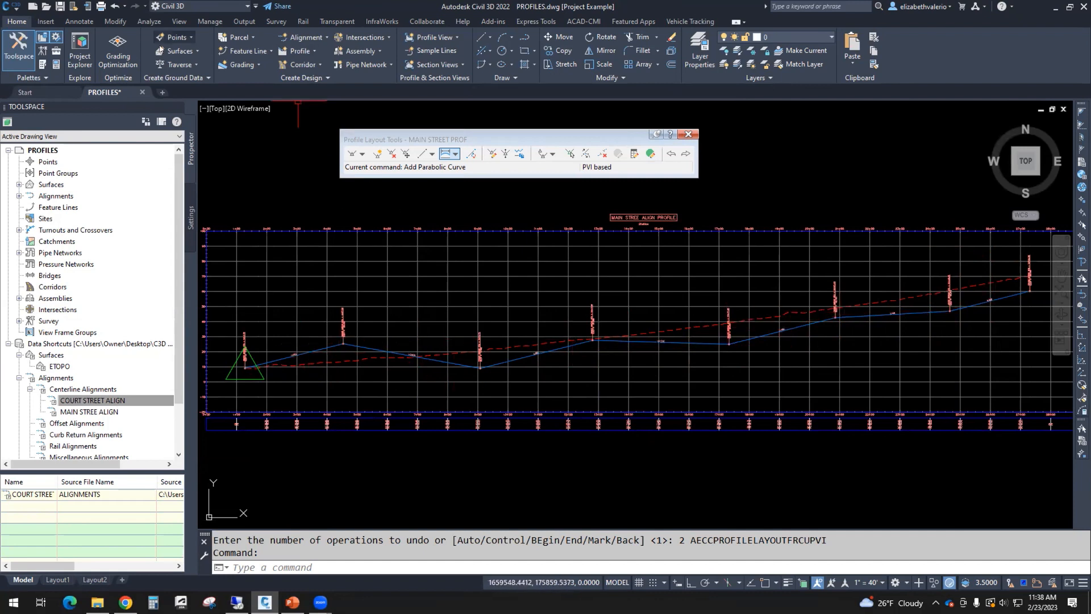
# Step: Undo once, then undo six more commands from the Undo list to restore the steeper grades
pyautogui.click(113, 8)
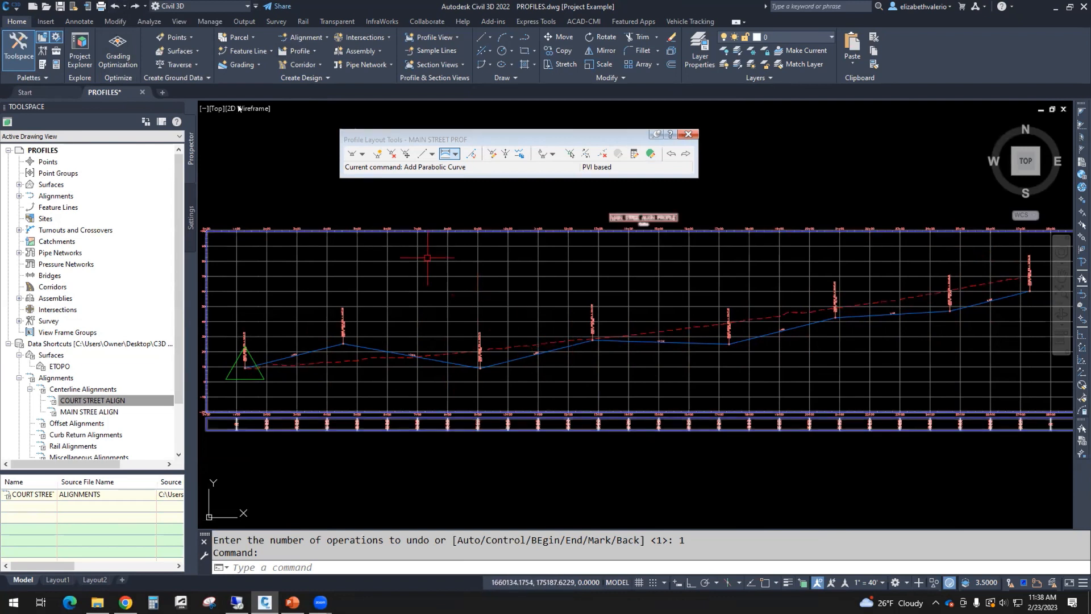
pyautogui.click(123, 7)
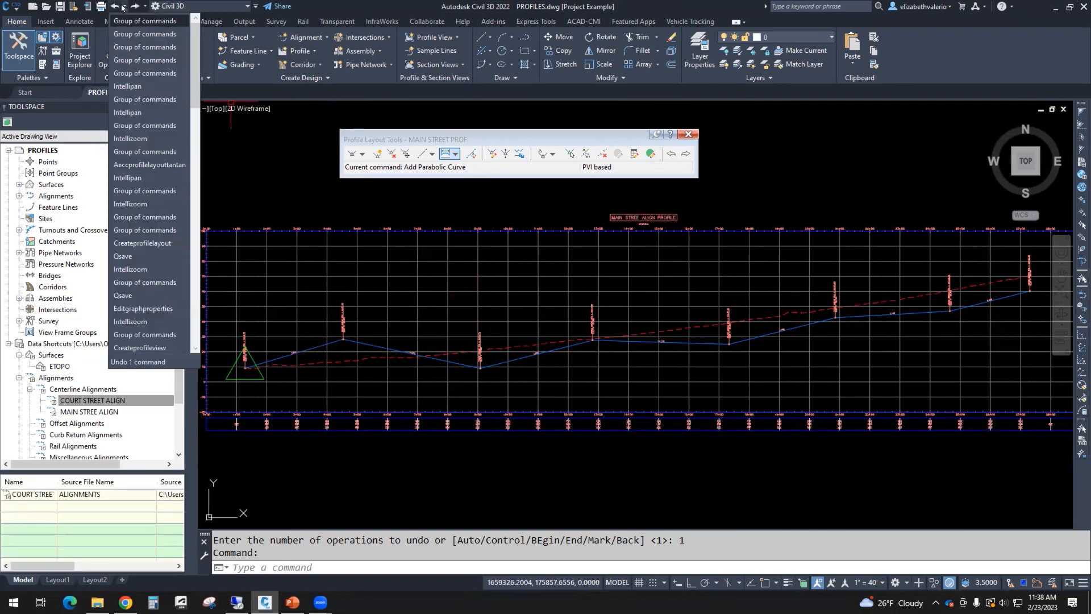
pyautogui.click(137, 86)
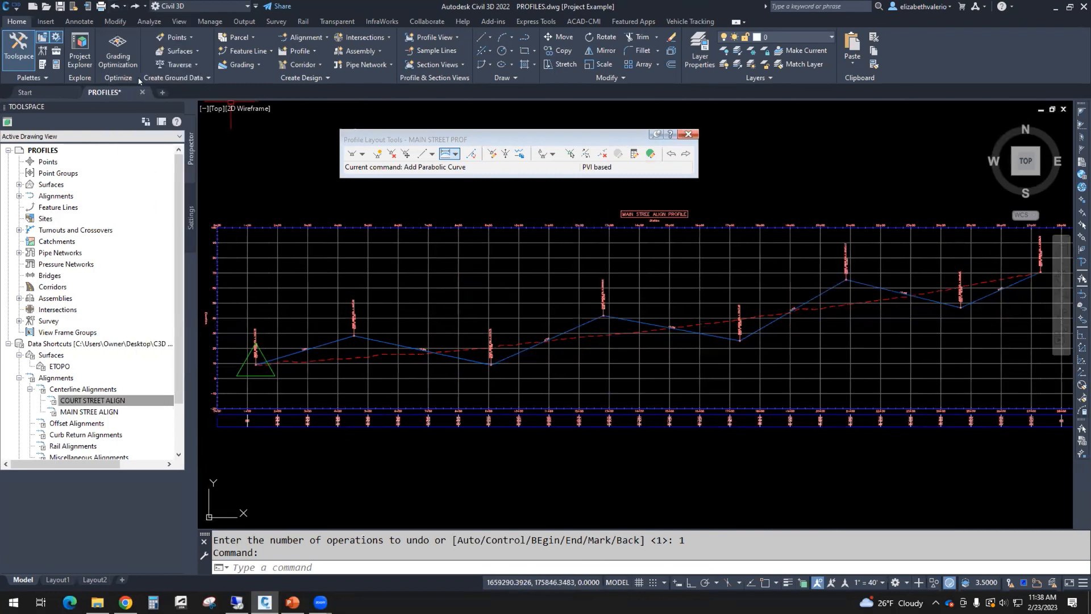
pyautogui.scroll(-3, 800, 431)
pyautogui.scroll(3, 719, 439)
pyautogui.moveTo(694, 451); pyautogui.dragTo(741, 476, button='middle')
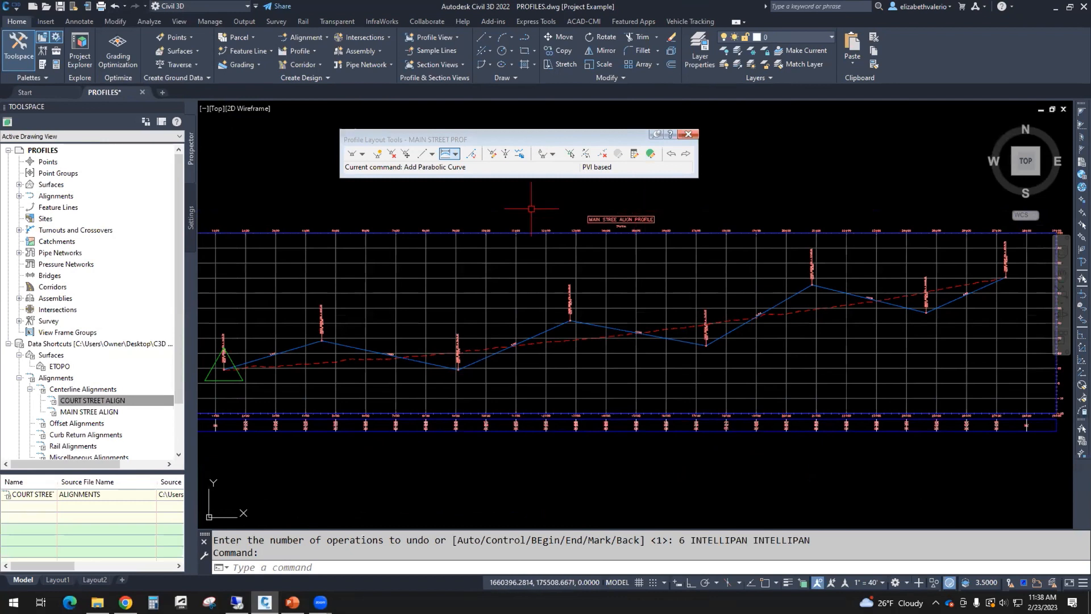
# Step: Add PVI-based free parabolic vertical curves at the first three interior PVIs: crest, sag, crest
pyautogui.click(456, 154)
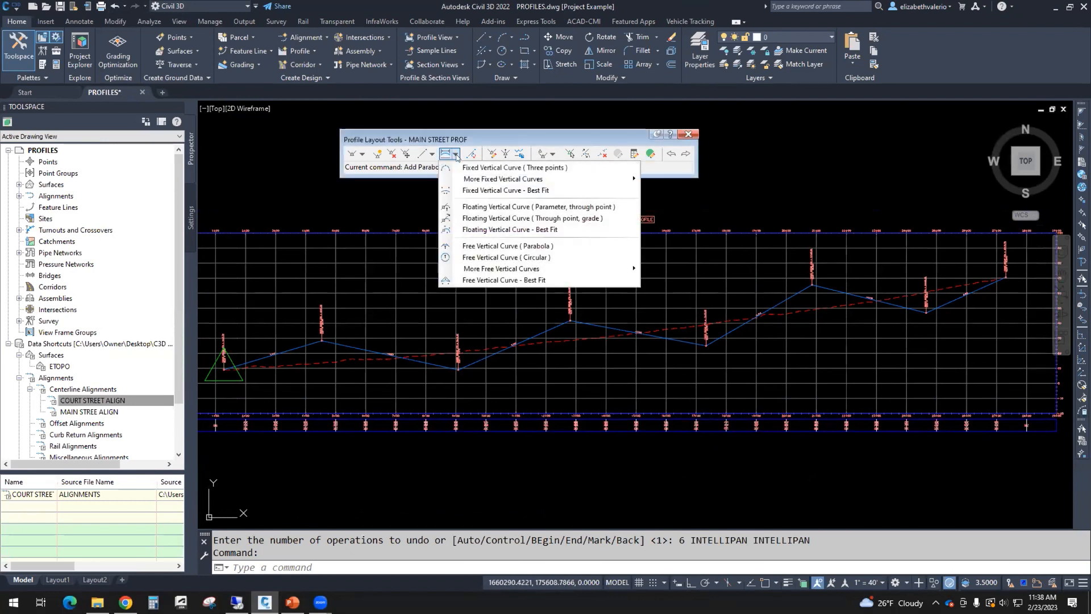
pyautogui.moveTo(513, 273)
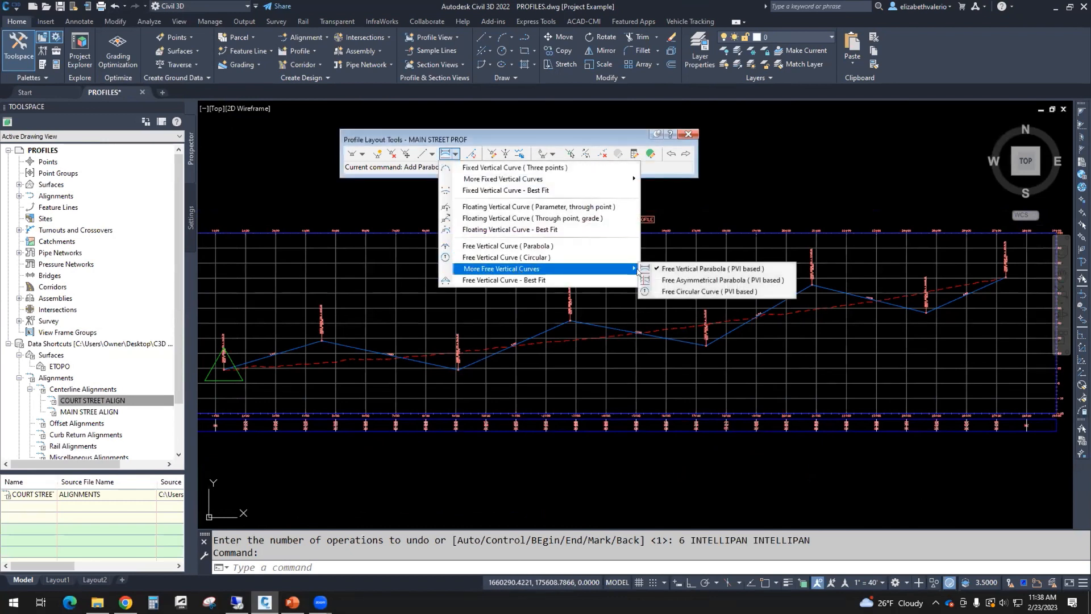
pyautogui.click(716, 271)
pyautogui.click(322, 342)
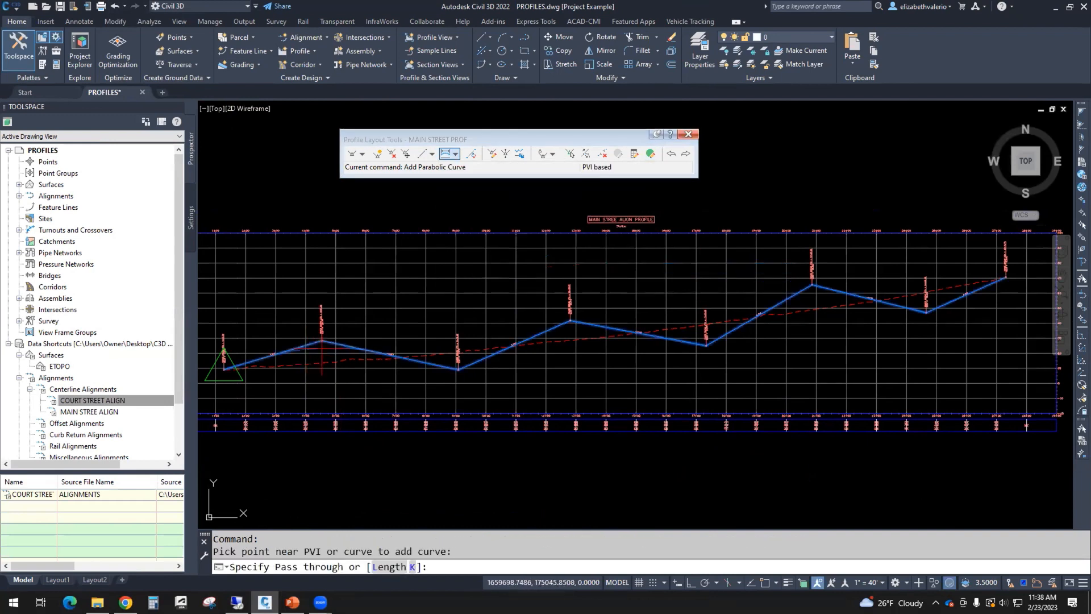
pyautogui.click(321, 351)
pyautogui.click(447, 361)
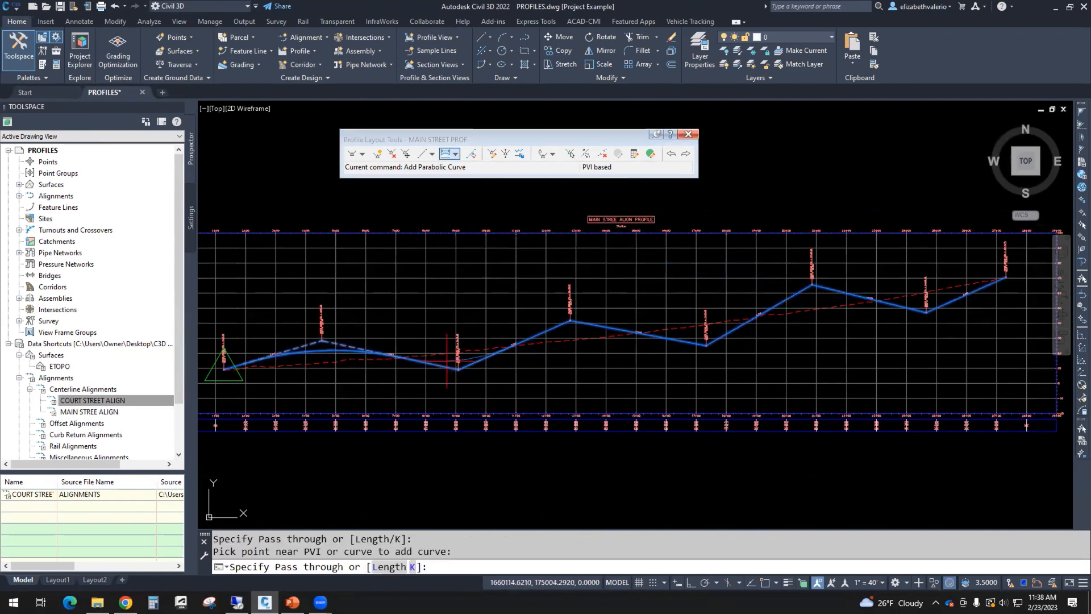
pyautogui.click(455, 363)
pyautogui.click(570, 328)
pyautogui.click(573, 329)
# Step: Add parabolic curves at the remaining three interior PVIs and show them in Profile Grid View
pyautogui.click(706, 343)
pyautogui.click(701, 337)
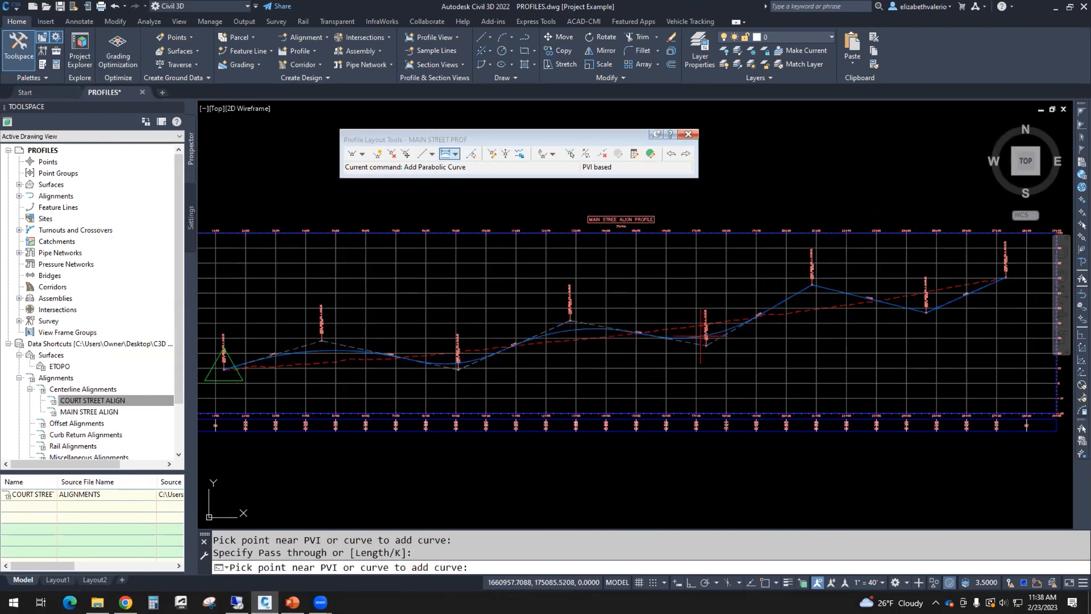
pyautogui.click(814, 294)
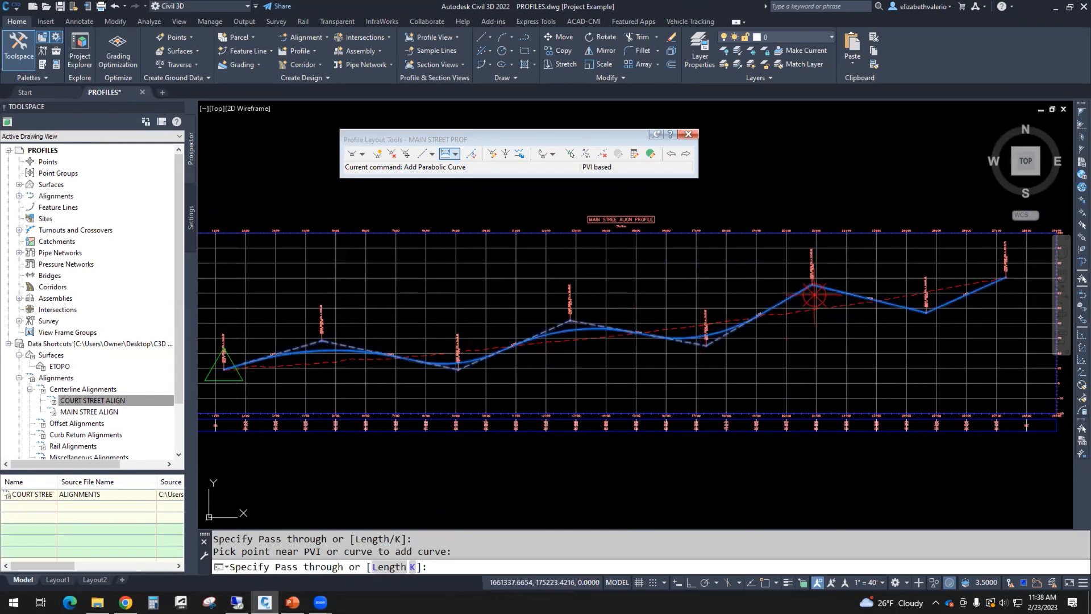
pyautogui.click(814, 294)
pyautogui.click(923, 308)
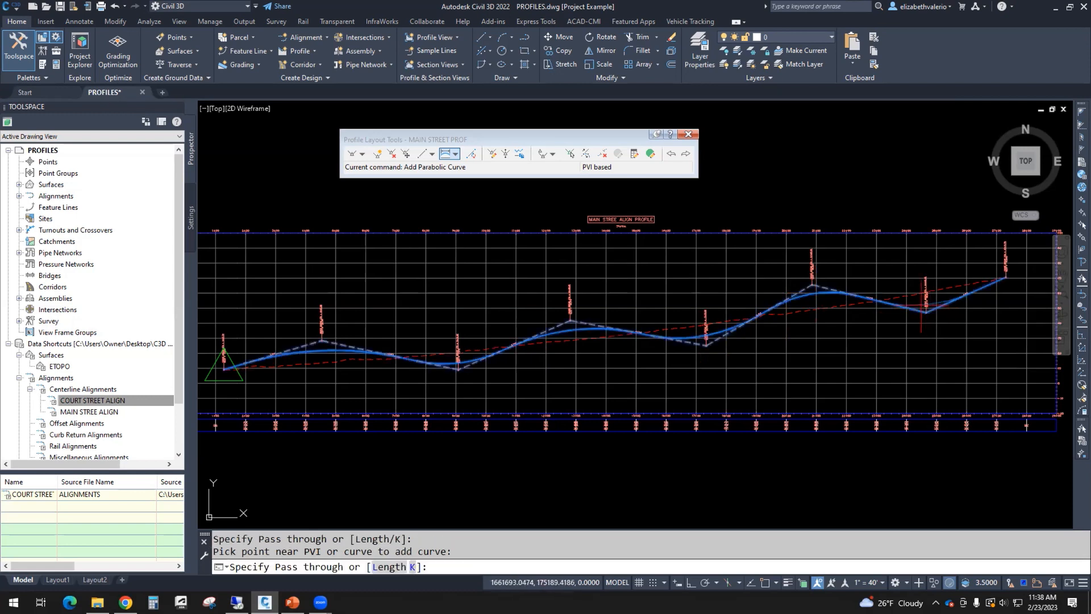
pyautogui.click(921, 306)
pyautogui.press('Return')
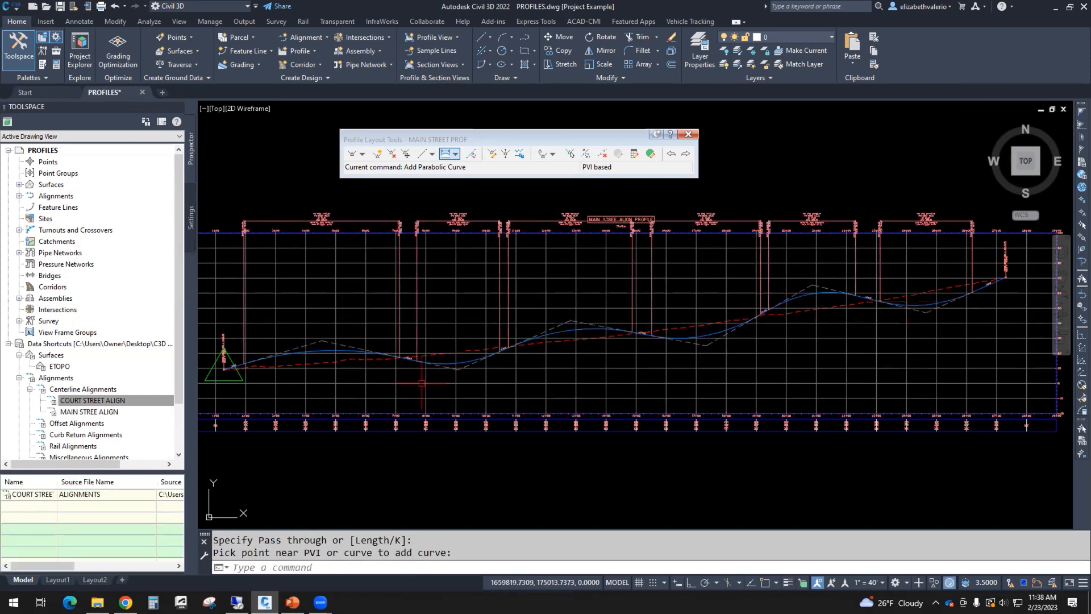
pyautogui.click(651, 154)
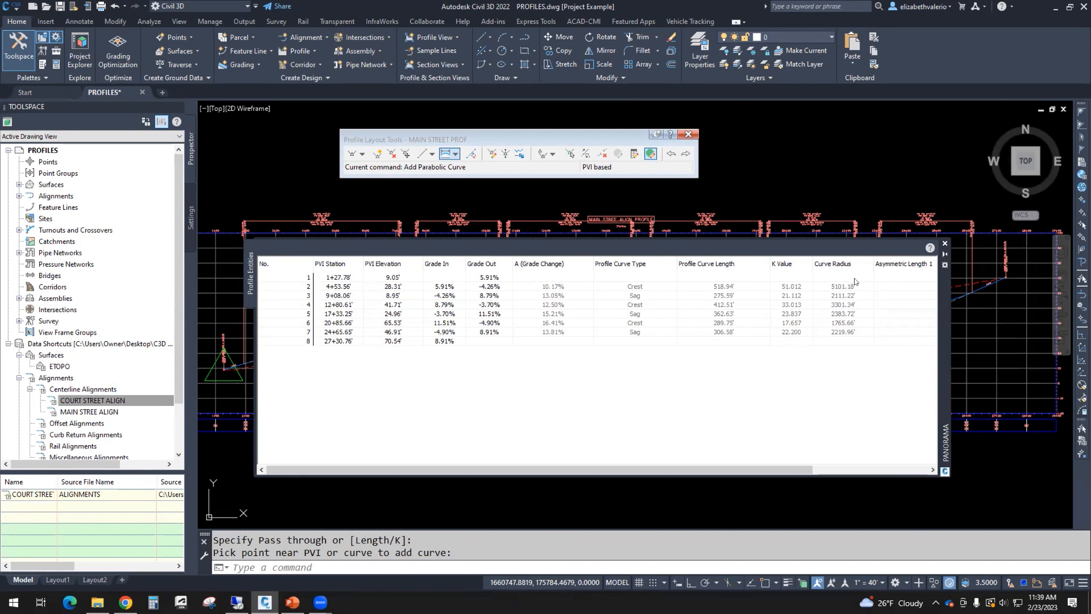
# Step: Close the grid and zoom in on the first crest curve at the profile's start
pyautogui.click(946, 245)
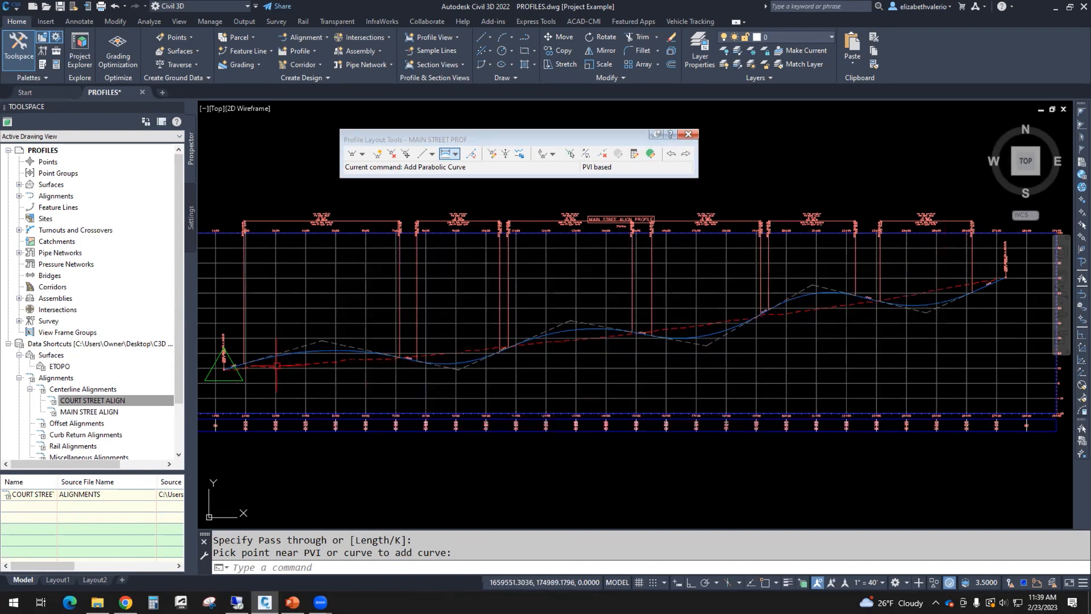
pyautogui.moveTo(305, 397); pyautogui.dragTo(521, 397, button='middle')
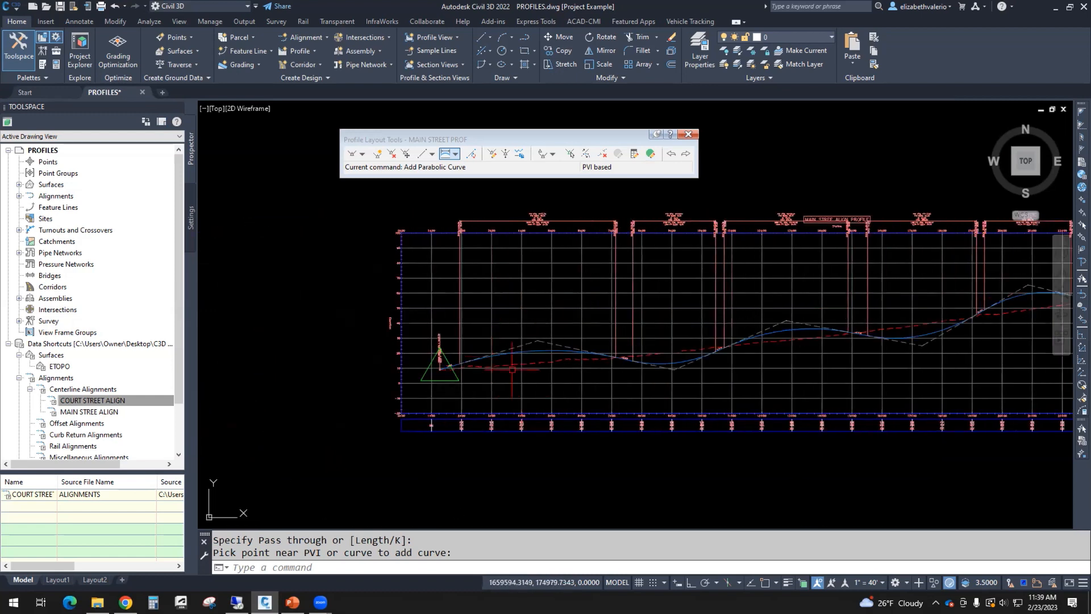
pyautogui.scroll(4, 536, 364)
pyautogui.moveTo(541, 354); pyautogui.dragTo(578, 386, button='middle')
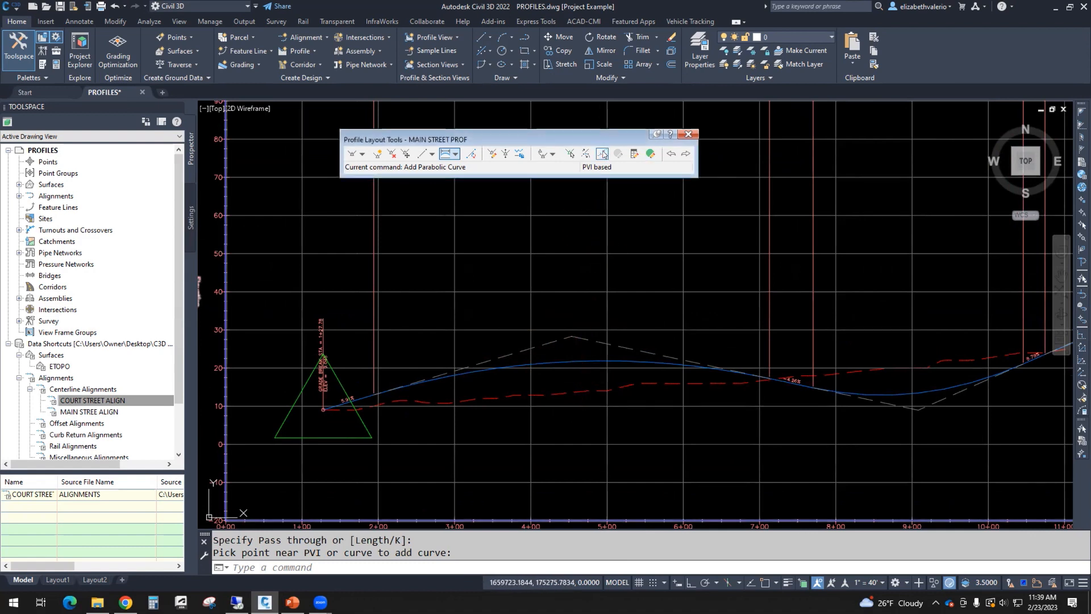
# Step: Delete the first crest vertical curve near station 4+50, leaving a sharp grade break
pyautogui.click(603, 154)
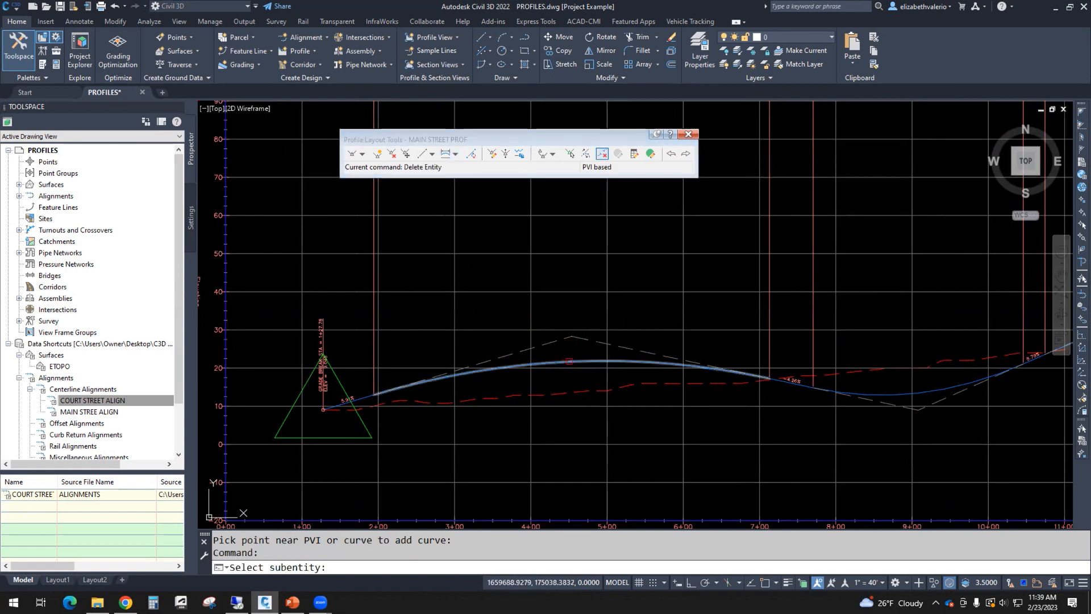
pyautogui.click(575, 361)
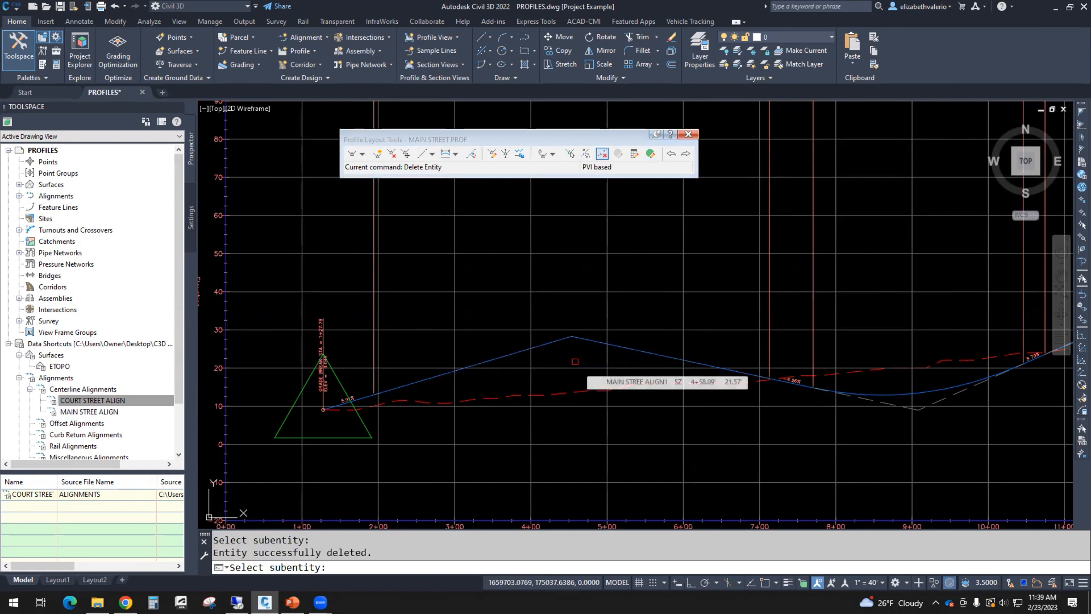
pyautogui.press('Return')
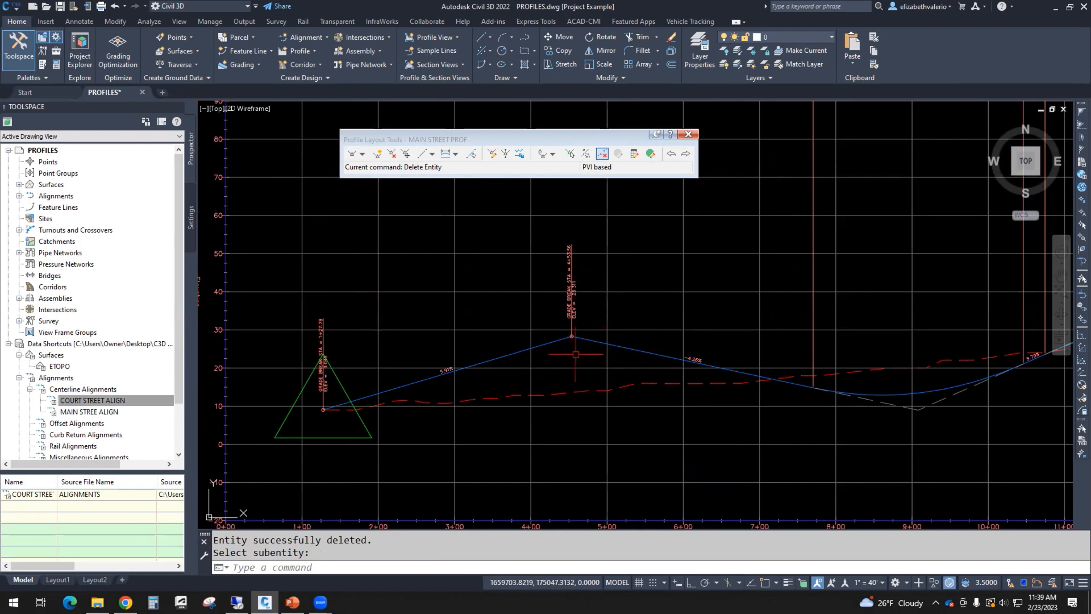
pyautogui.click(456, 154)
pyautogui.moveTo(615, 270)
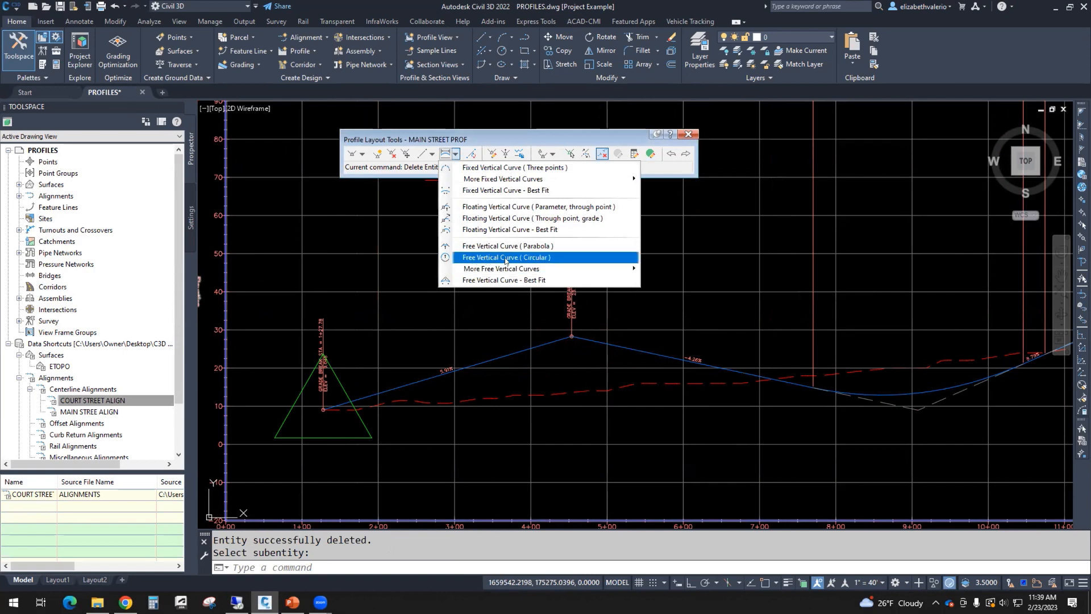
# Step: Add a free circular crest curve with radius 1000 between the two tangents near 4+50
pyautogui.click(543, 257)
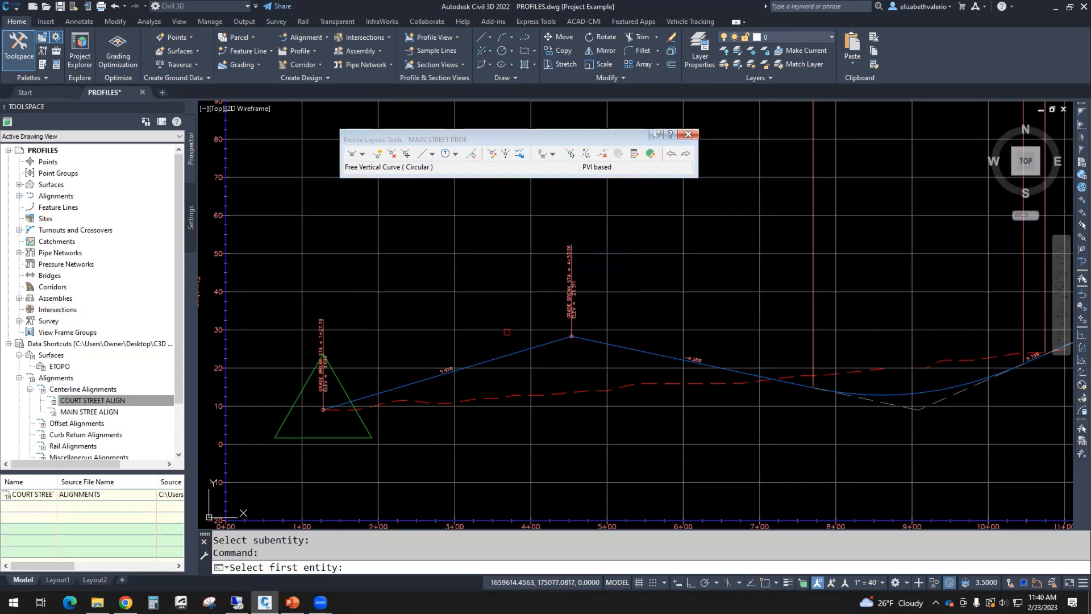
pyautogui.click(502, 355)
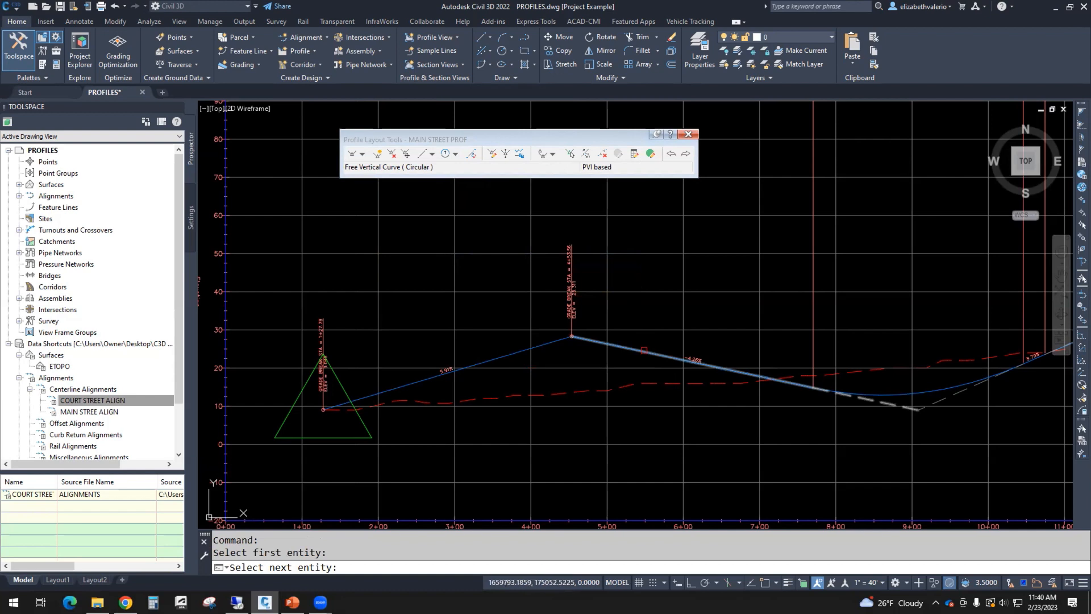
pyautogui.click(642, 350)
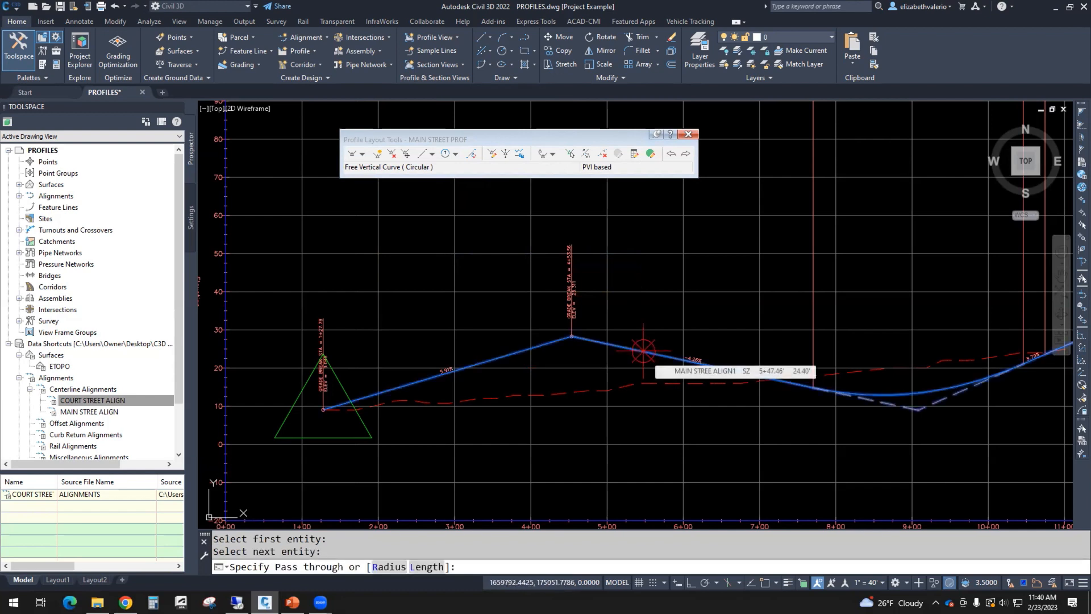
pyautogui.click(381, 567)
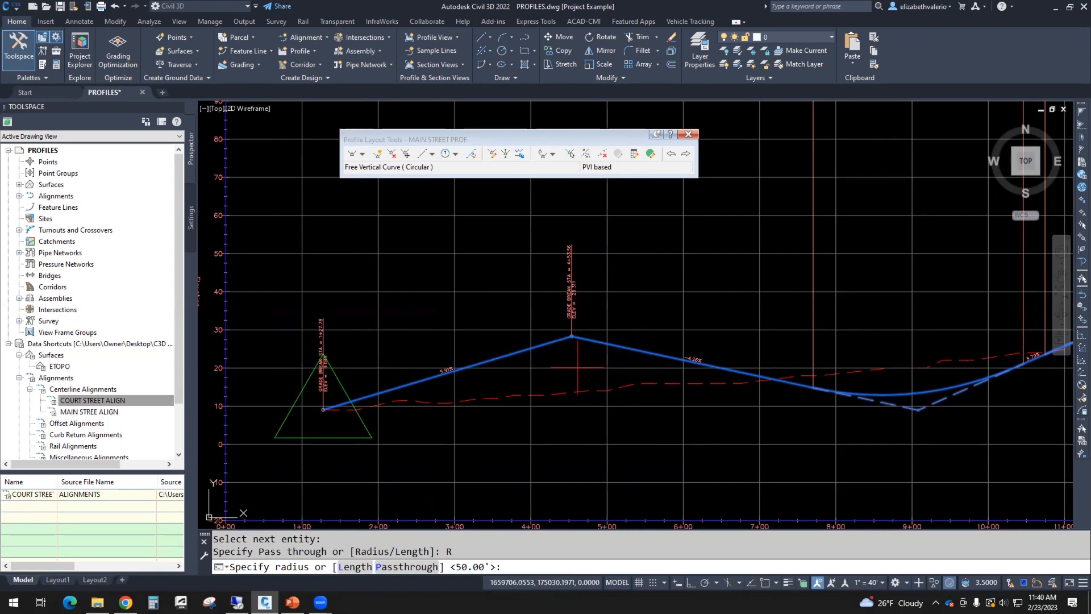
pyautogui.write('1000')
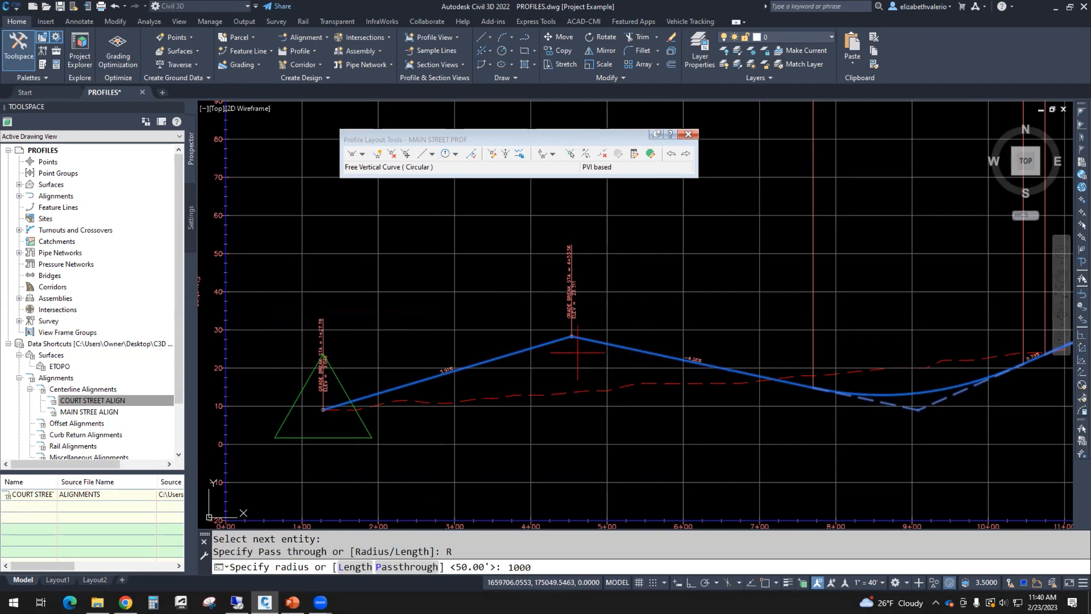
pyautogui.press('Return')
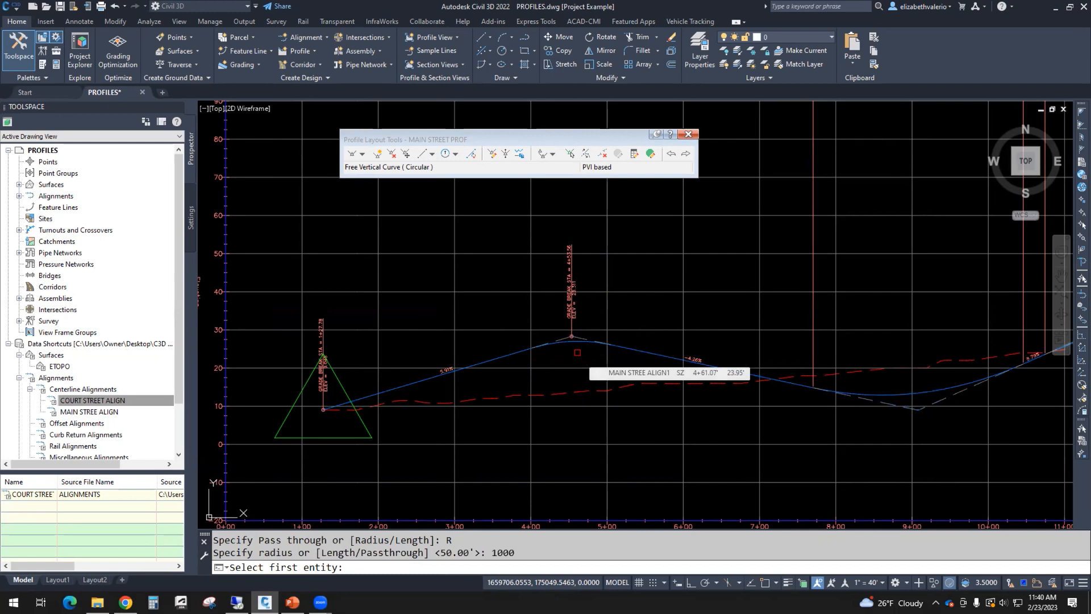
pyautogui.press('Return')
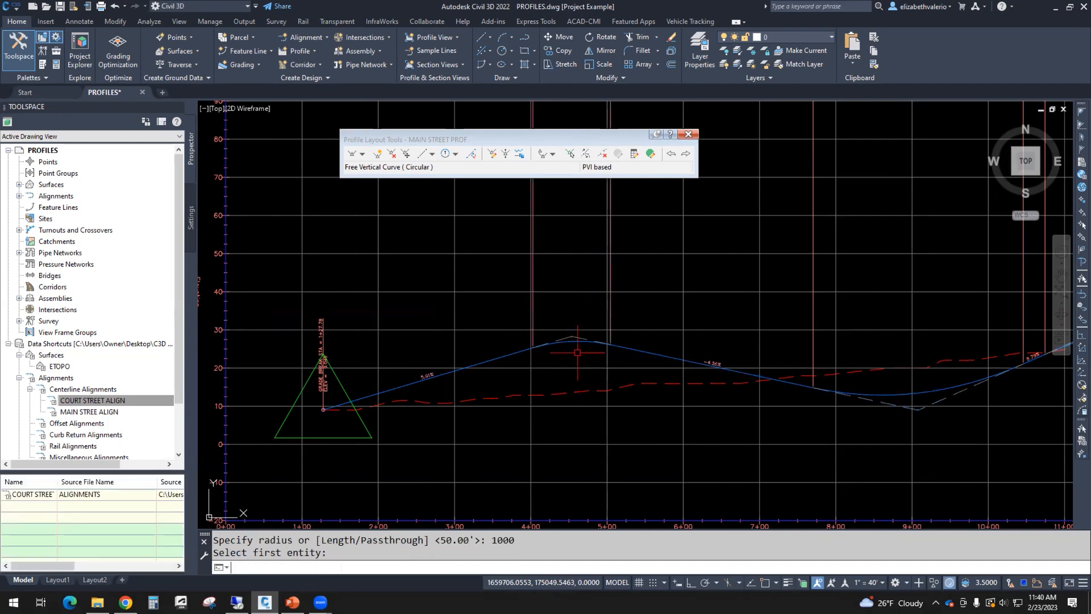
# Step: Move the crest curve label down so it sits just above the curve
pyautogui.scroll(2, 578, 352)
pyautogui.scroll(-4, 563, 358)
pyautogui.scroll(-2, 561, 358)
pyautogui.click(556, 254)
pyautogui.click(556, 254)
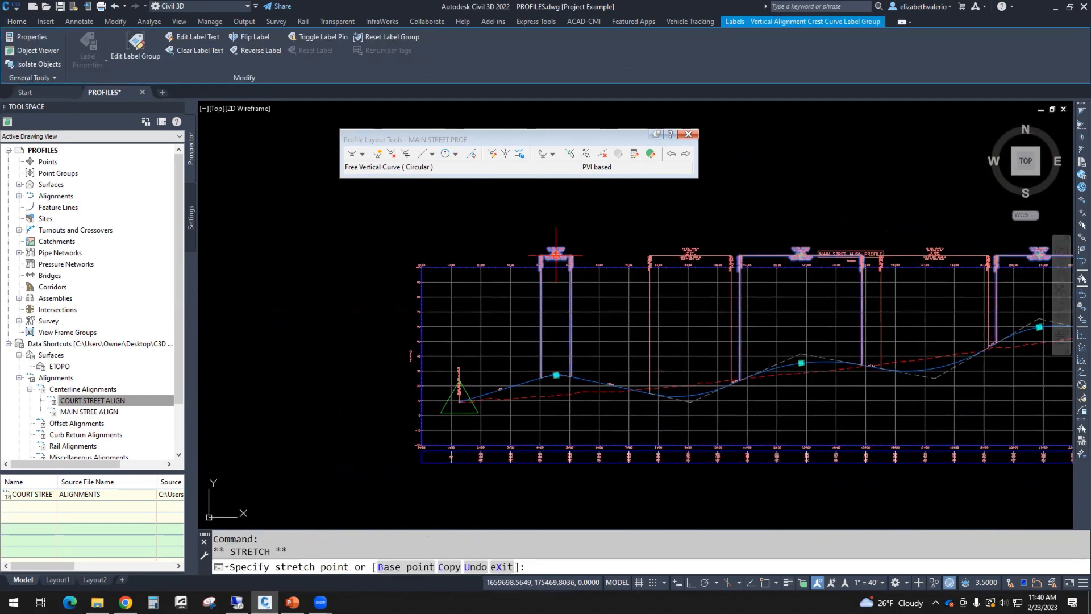
pyautogui.click(557, 321)
pyautogui.scroll(2, 558, 378)
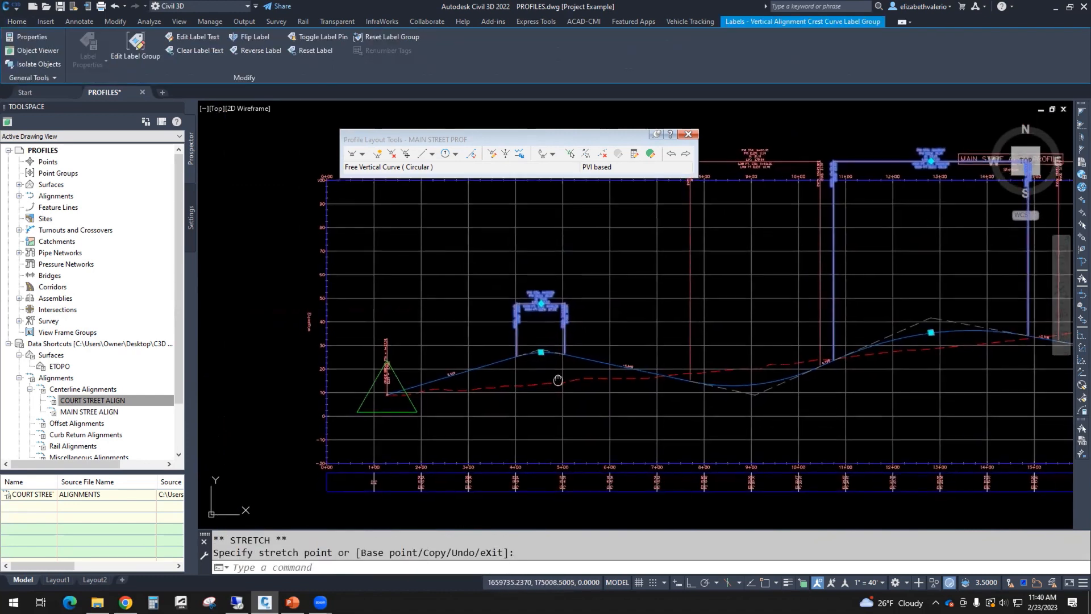
pyautogui.press('Escape')
pyautogui.press('Escape')
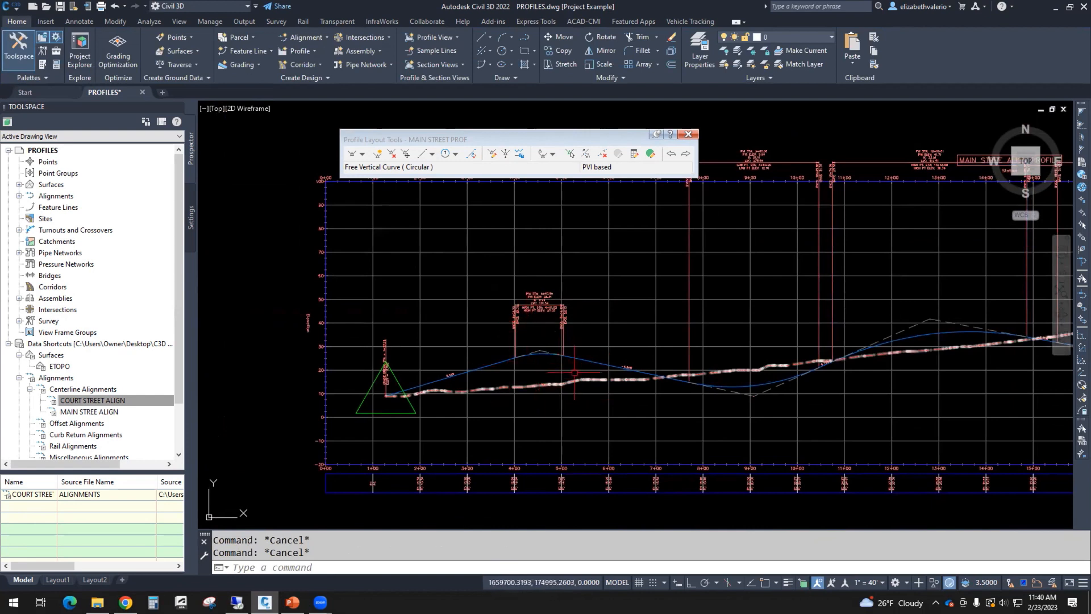
# Step: In Profile Grid View, set PVI 2's curve radius to 4000, lengthening the curve to 406.35'
pyautogui.click(651, 155)
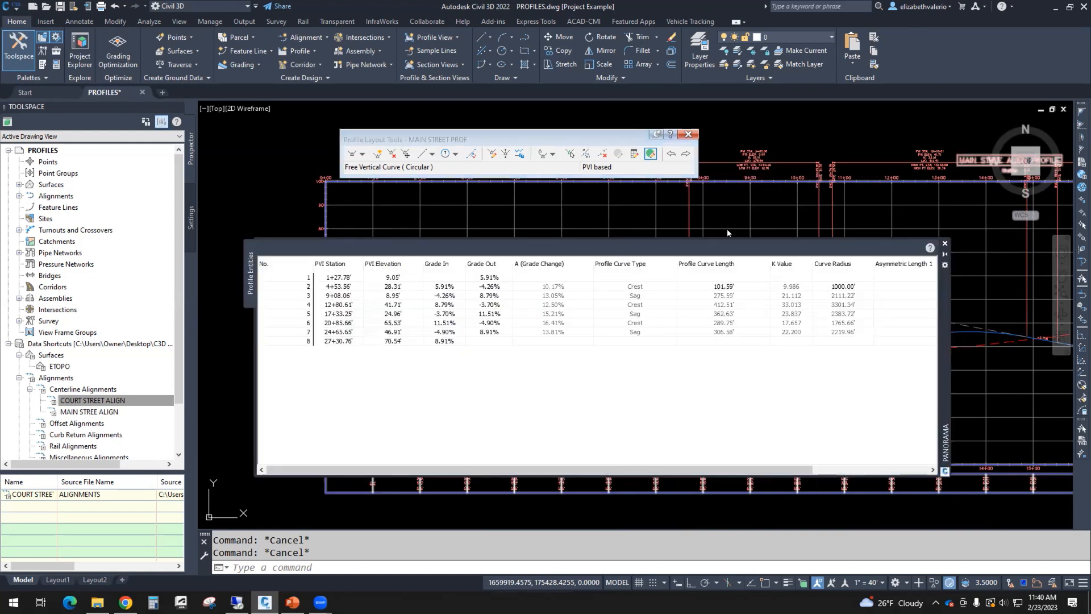
pyautogui.click(846, 287)
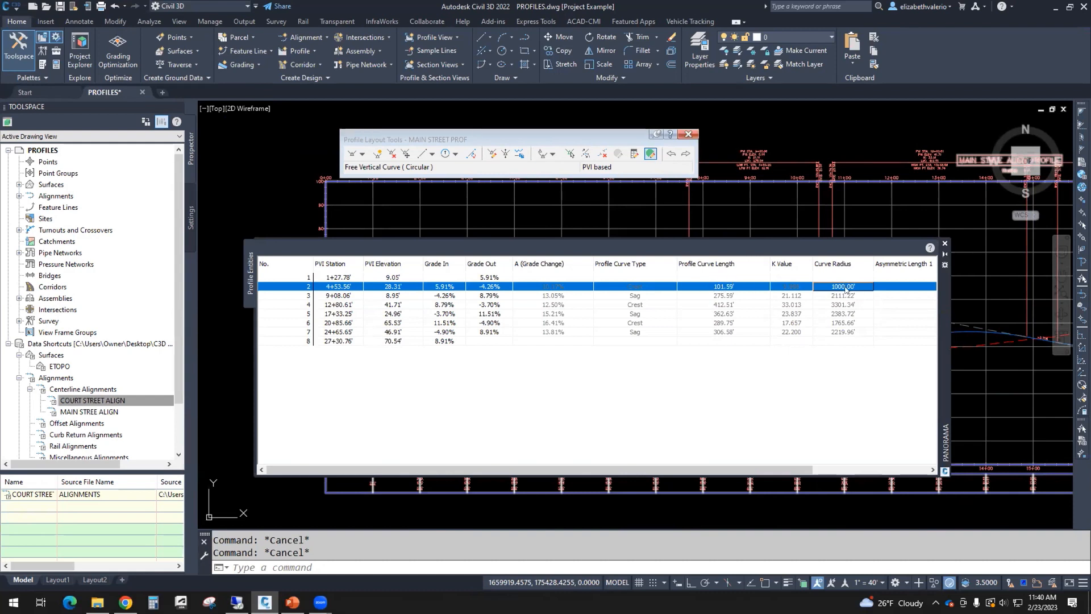
pyautogui.click(843, 287)
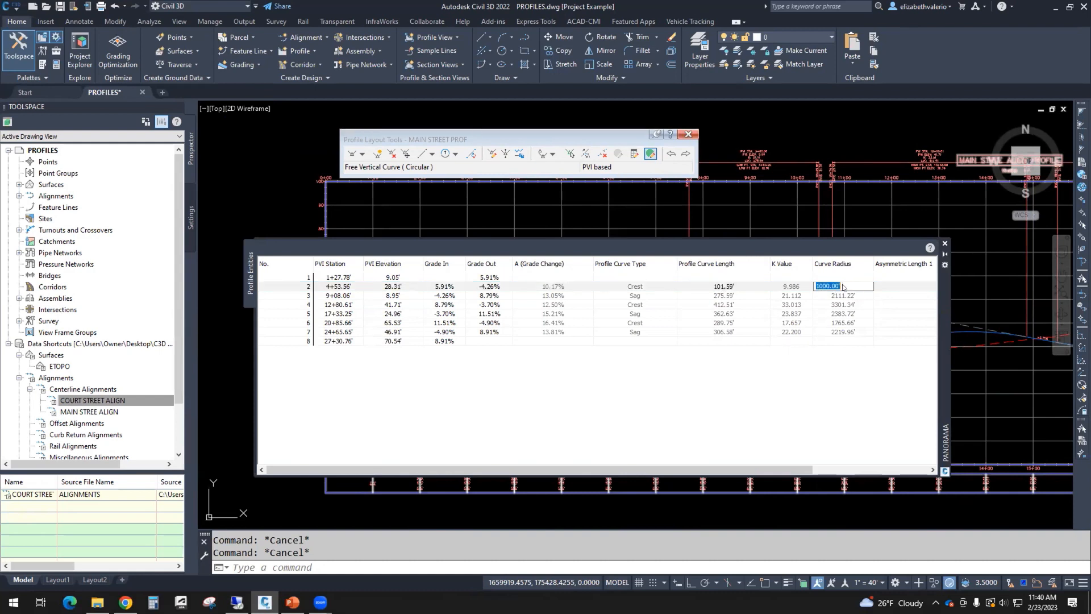
pyautogui.write('4000')
pyautogui.press('Return')
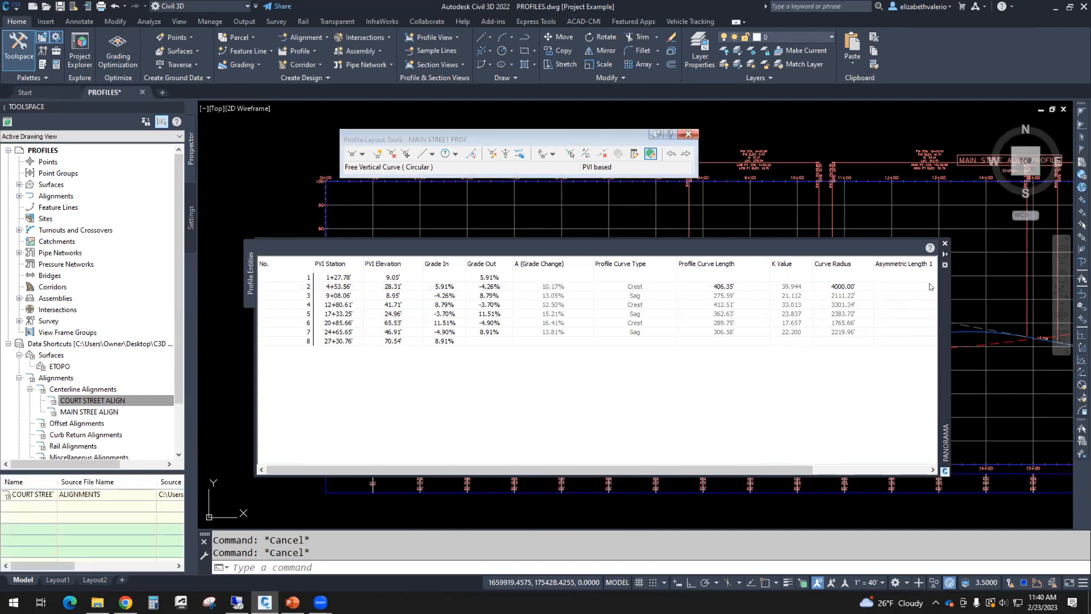
pyautogui.moveTo(943, 287); pyautogui.dragTo(778, 481)
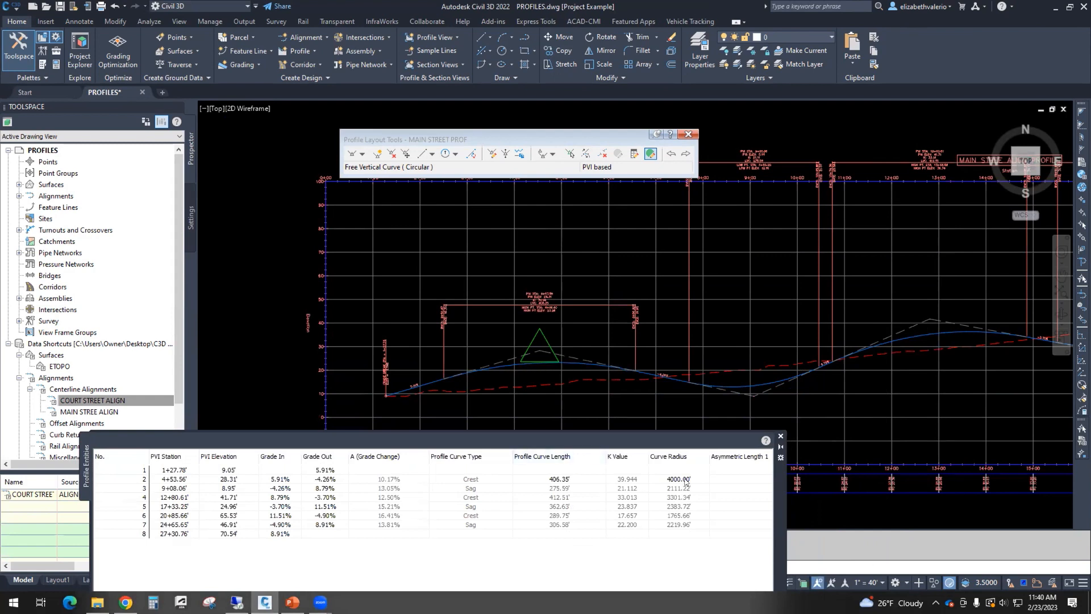
pyautogui.click(780, 436)
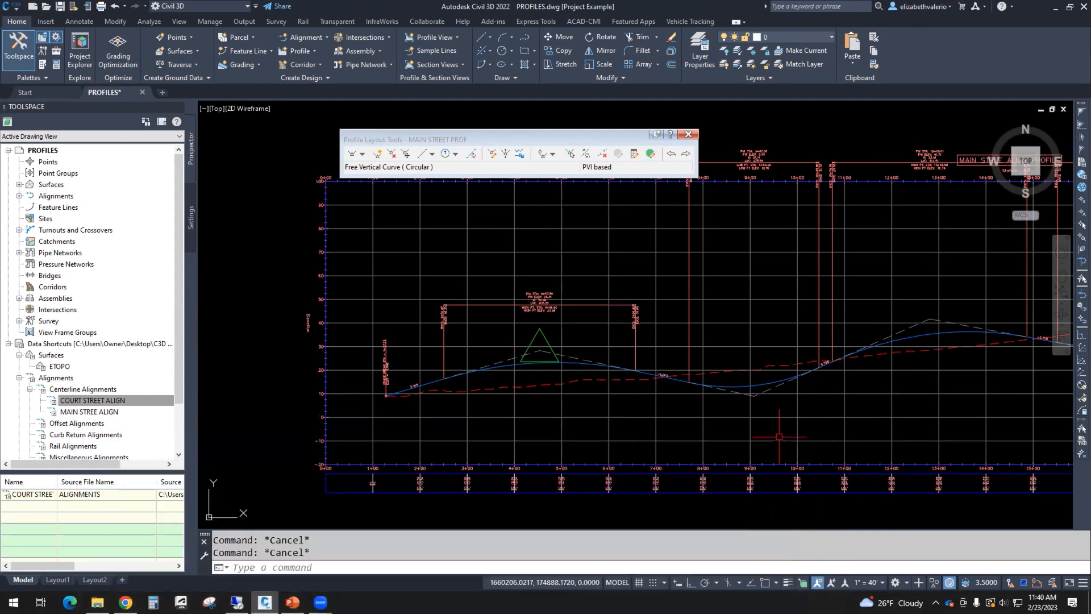
pyautogui.scroll(-3, 663, 422)
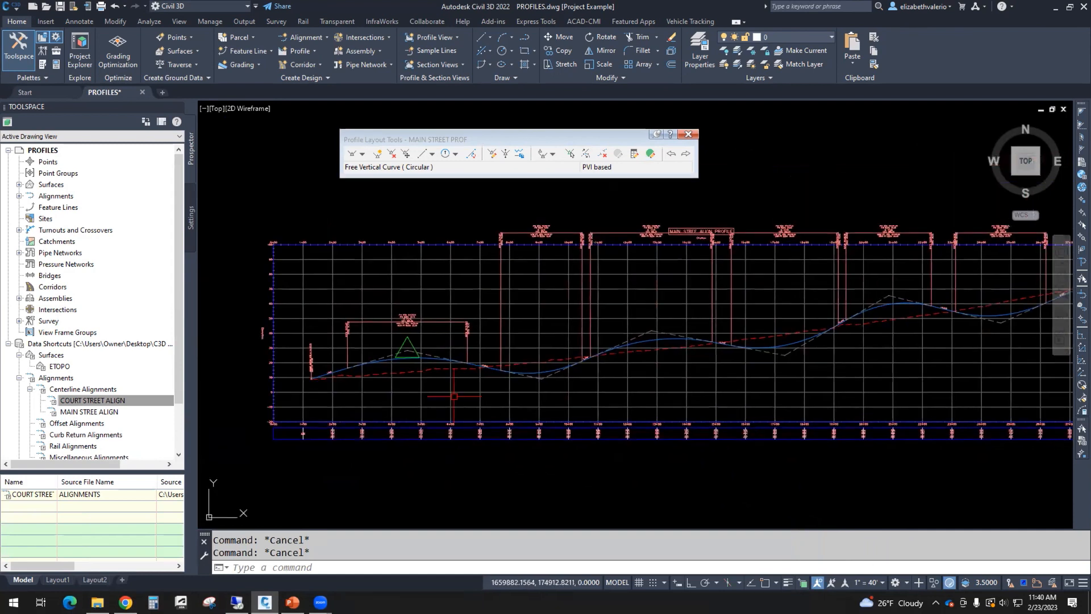
pyautogui.moveTo(536, 395); pyautogui.dragTo(560, 406, button='middle')
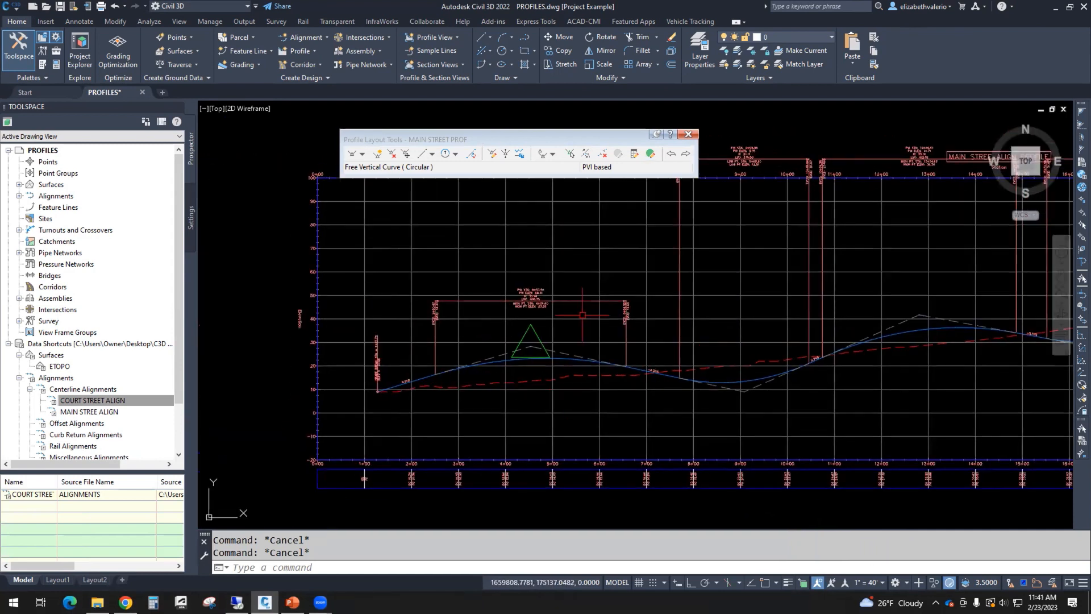